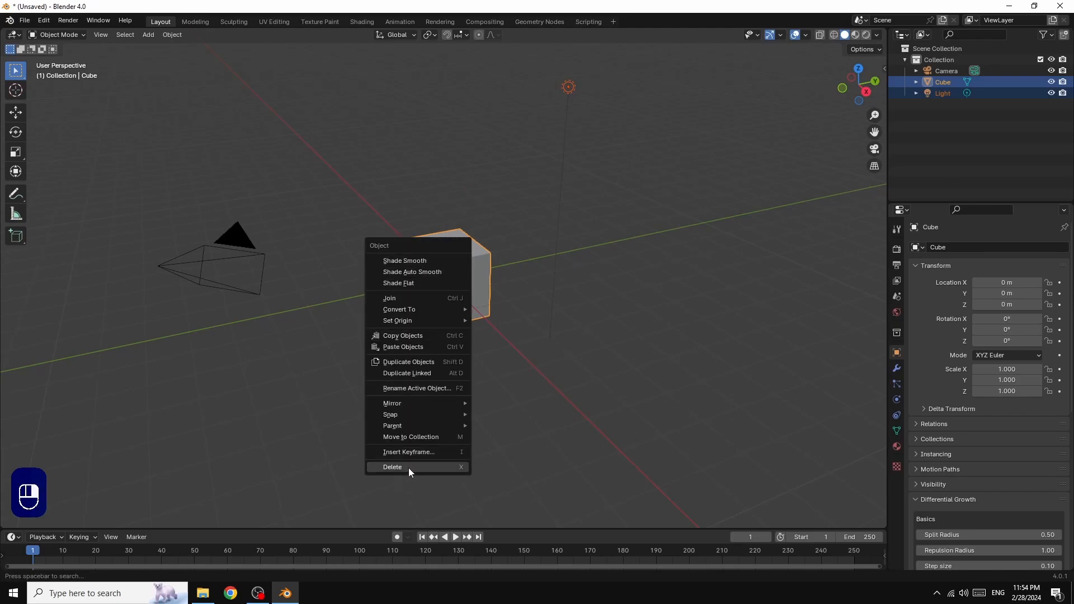
# Delete the default cube and light, then add a Text object to the scene
pyautogui.click(409, 467)
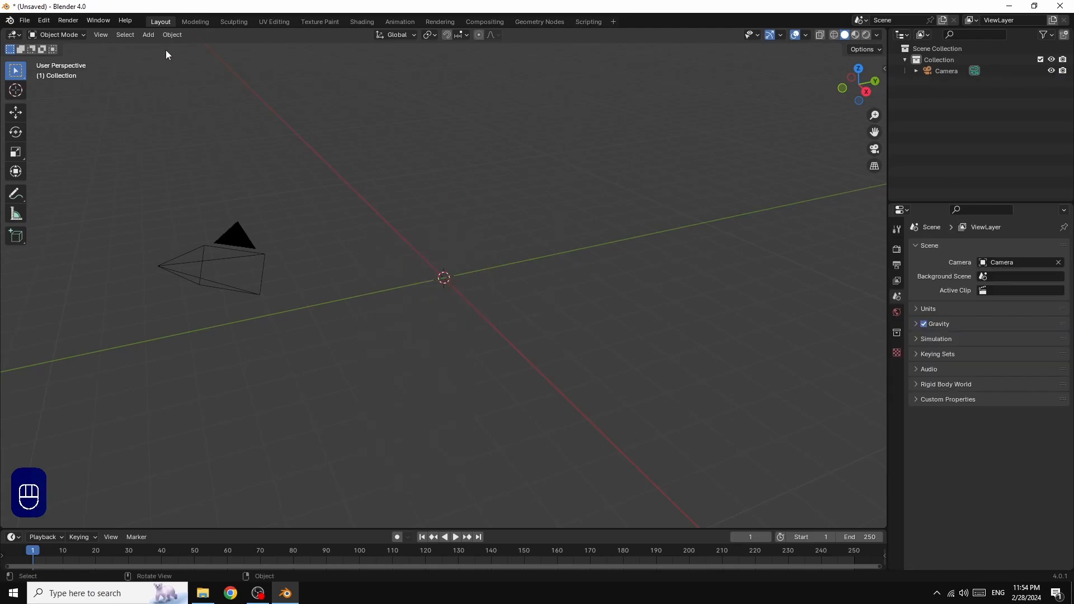
pyautogui.click(148, 35)
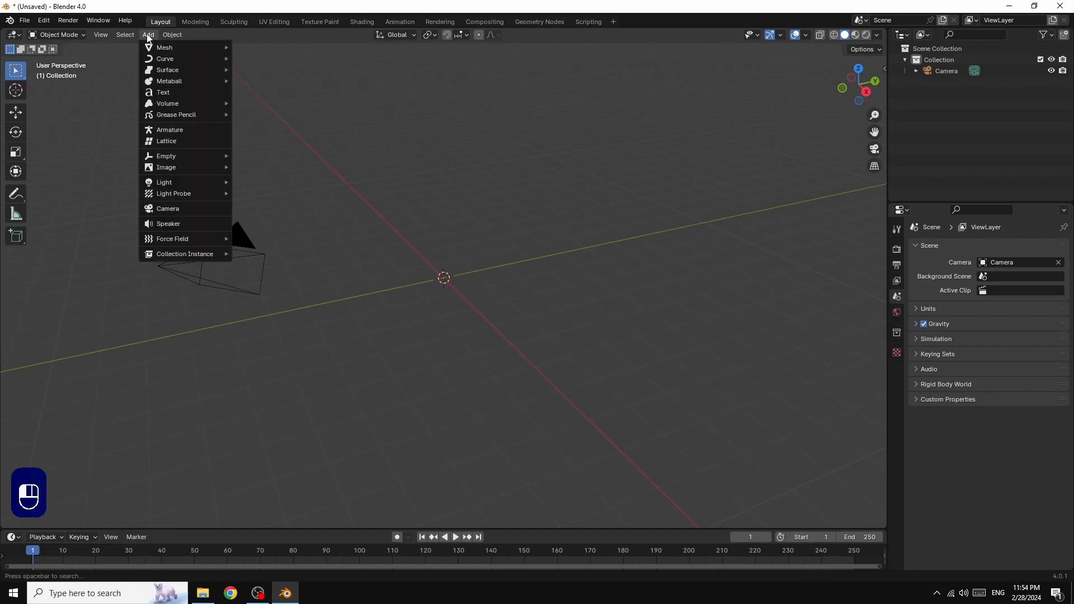
pyautogui.click(161, 93)
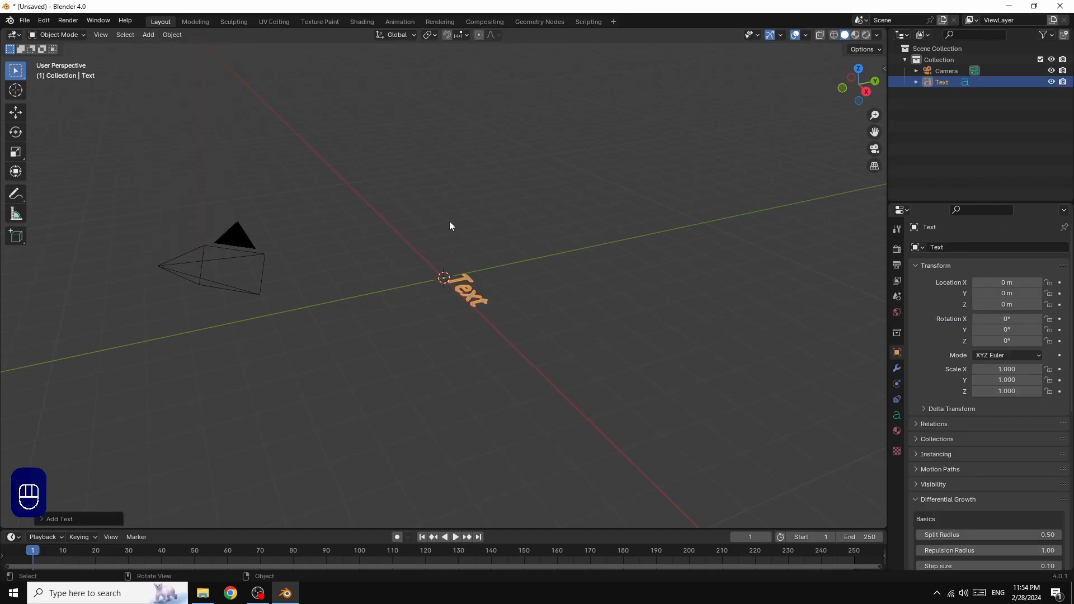
pyautogui.moveTo(858, 83); pyautogui.dragTo(816, 186)
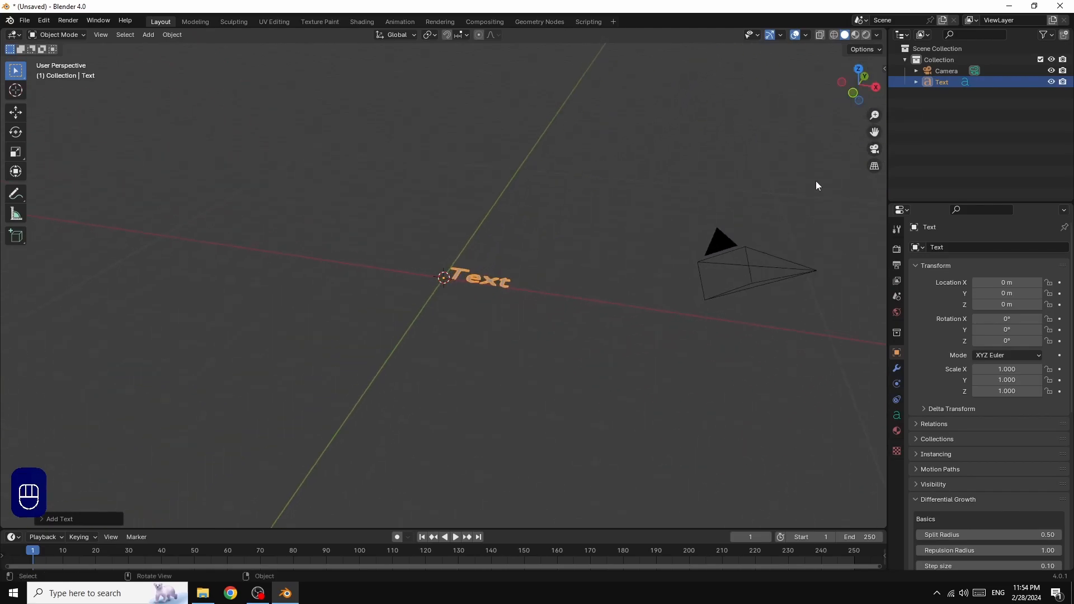
# Centre the text's horizontal alignment and scale it up about threefold
pyautogui.click(896, 416)
pyautogui.click(1010, 425)
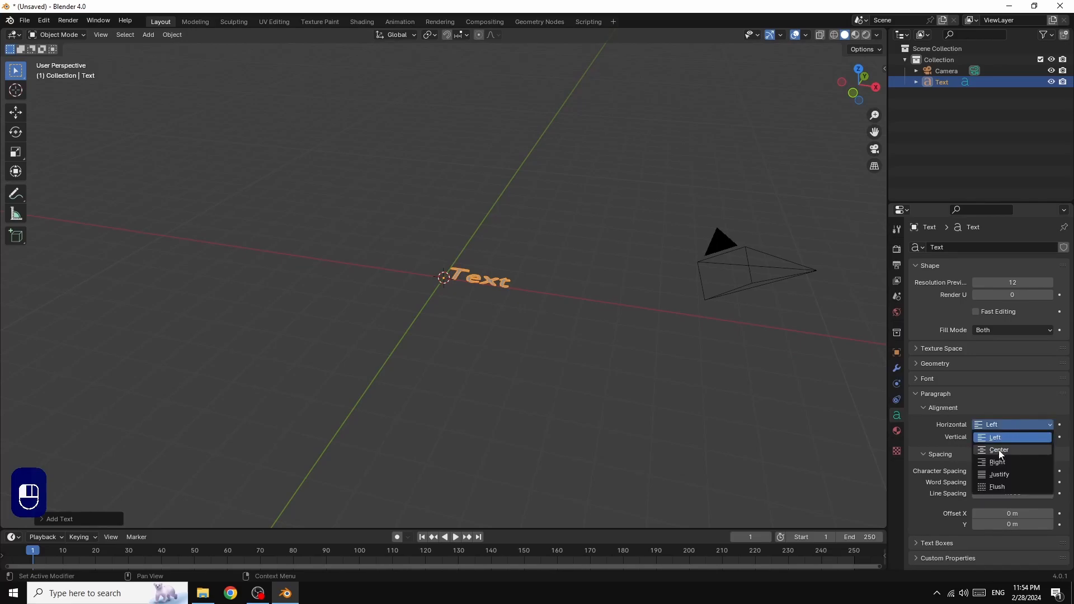
pyautogui.click(1000, 451)
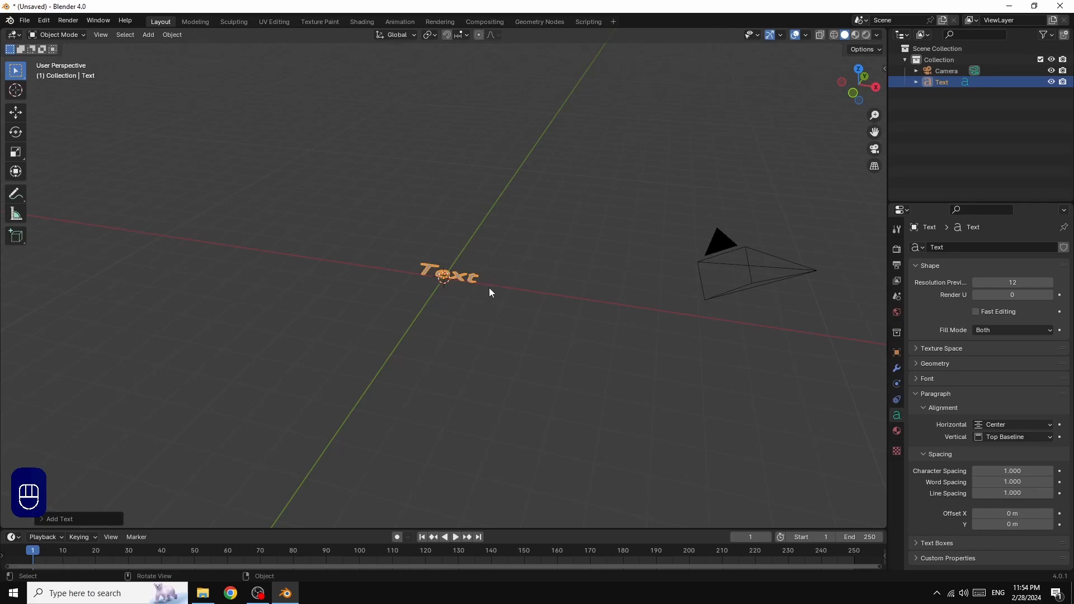
pyautogui.press('s')
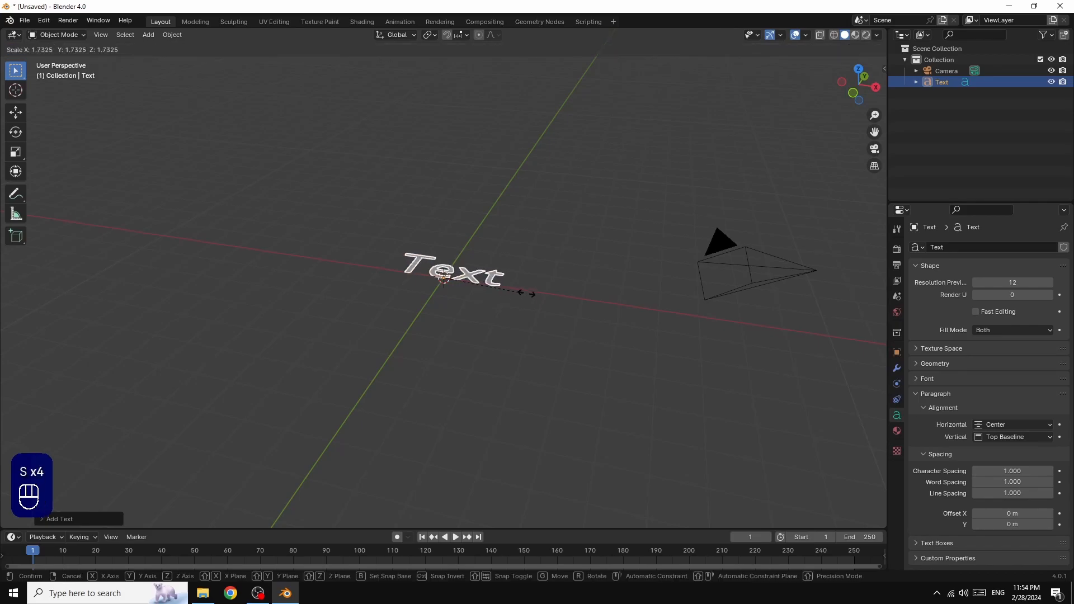
pyautogui.click(580, 307)
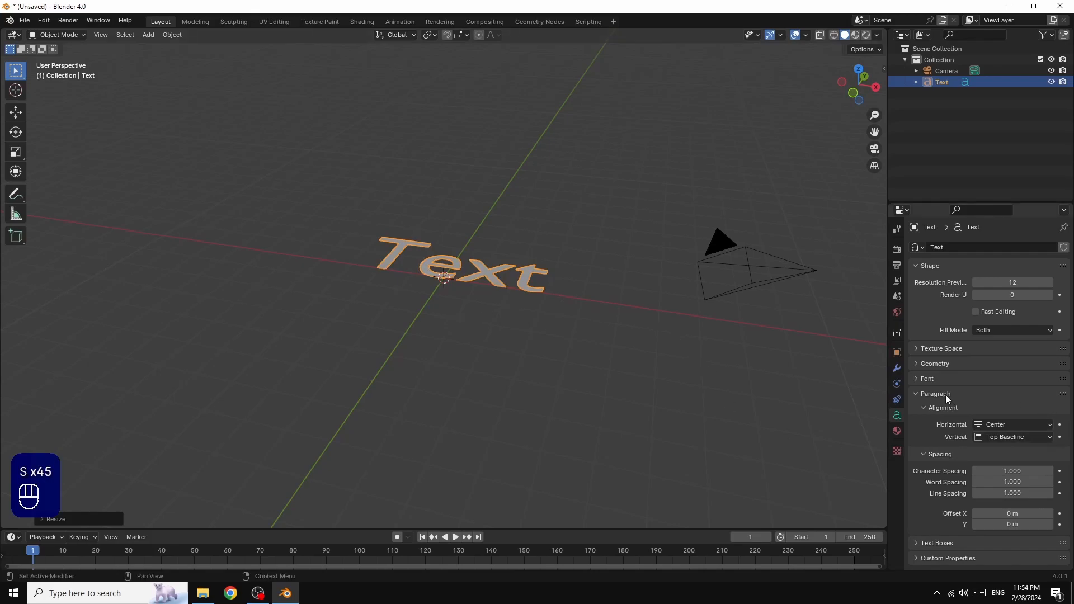
# Load Candara Bold Italic from the Windows Fonts folder as the text's regular font
pyautogui.click(915, 379)
pyautogui.click(1048, 395)
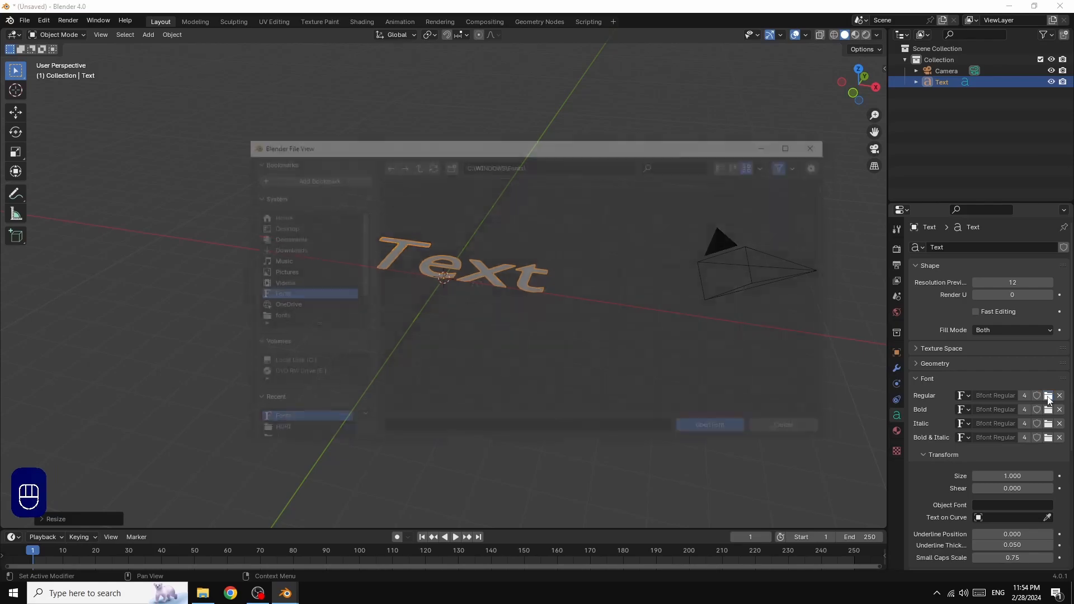
pyautogui.scroll(-2, 643, 321)
pyautogui.scroll(-5, 643, 321)
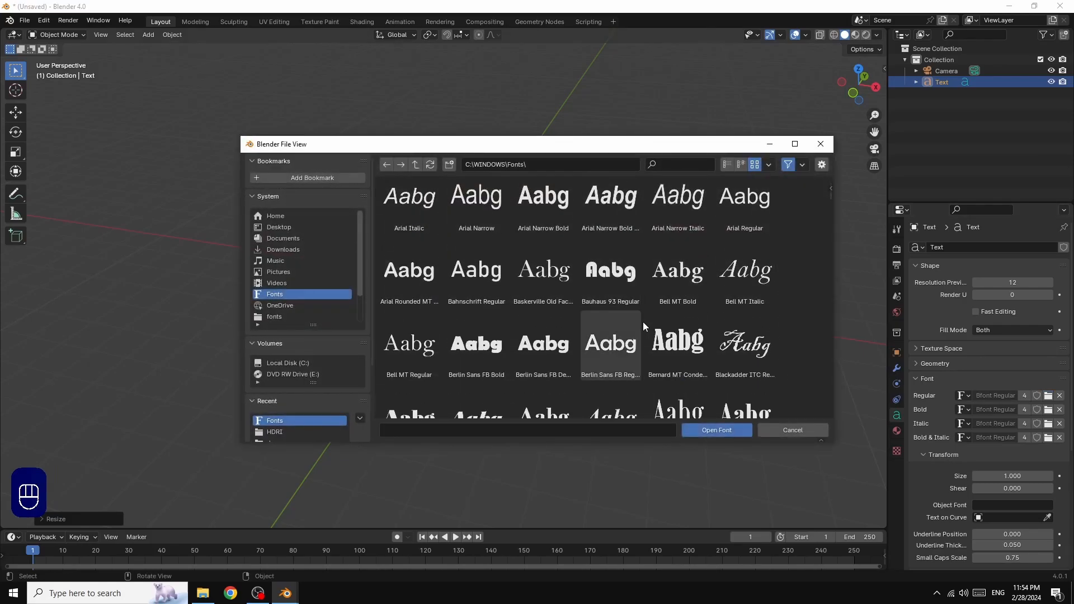
pyautogui.scroll(-4, 642, 321)
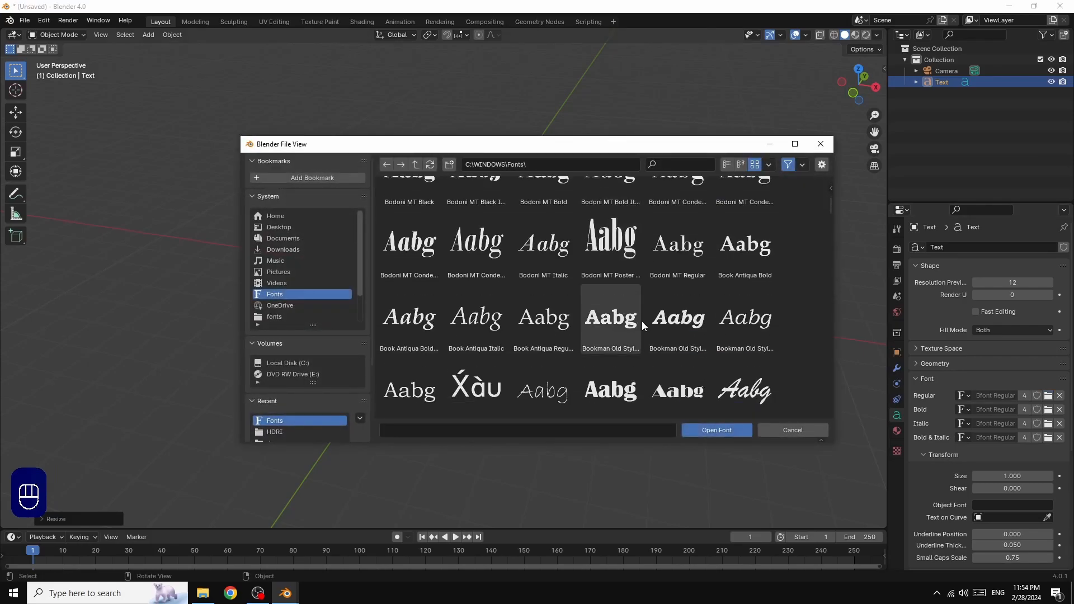
pyautogui.scroll(-4, 642, 321)
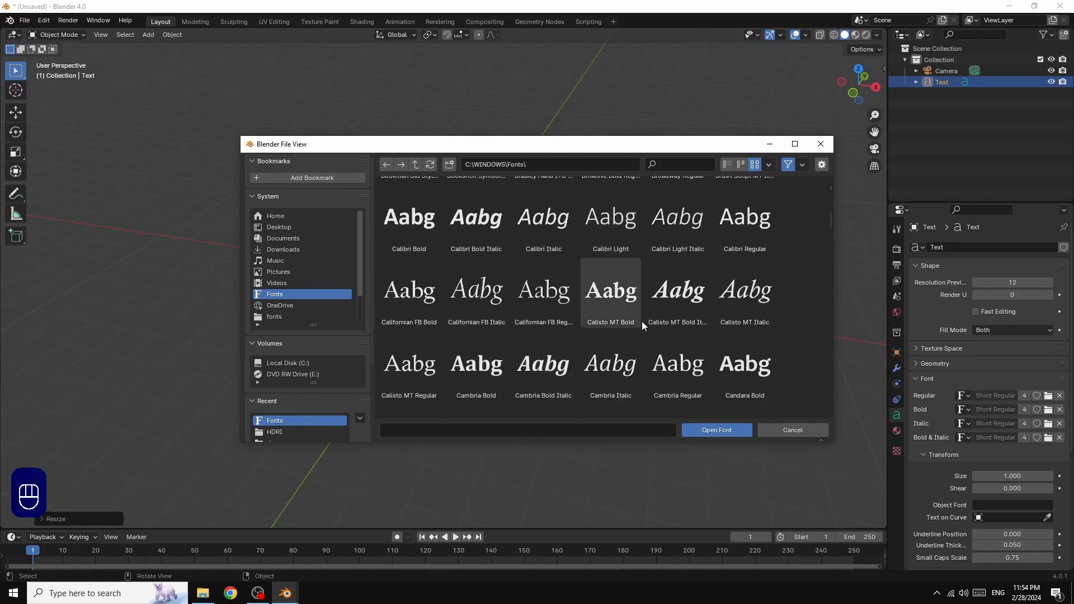
pyautogui.scroll(-3, 642, 322)
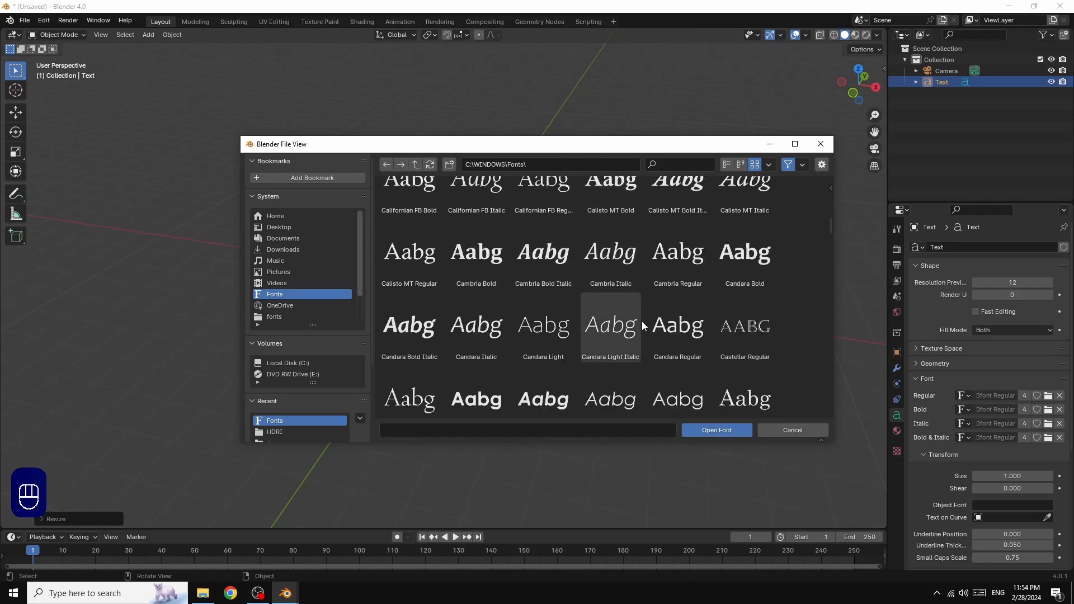
pyautogui.scroll(-1, 642, 326)
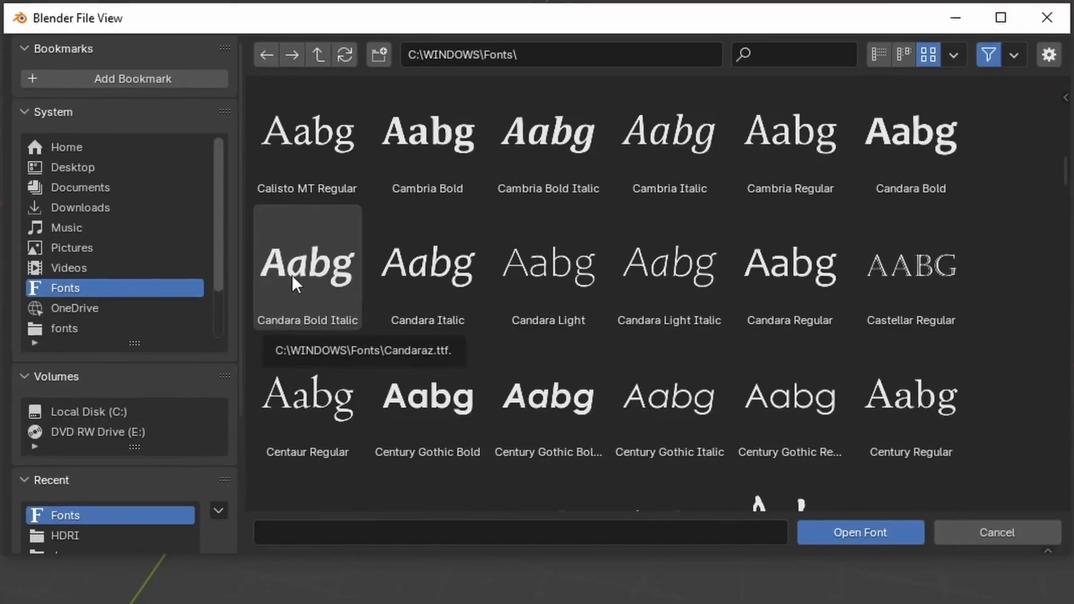
pyautogui.click(402, 285)
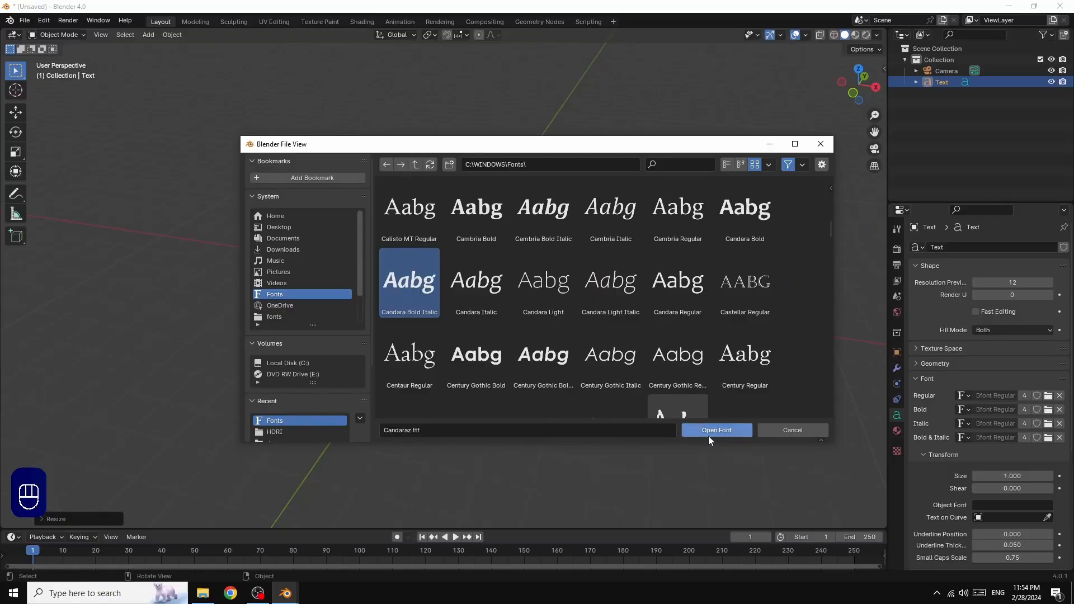
pyautogui.click(708, 434)
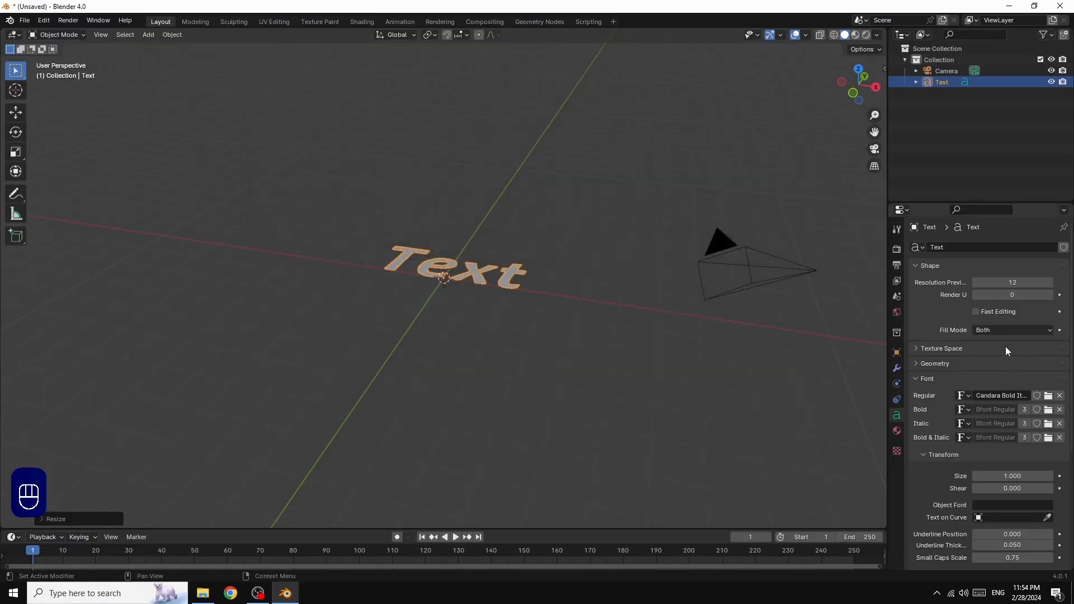
# Set the text's geometry extrusion to 0.05 m
pyautogui.scroll(-5, 1027, 356)
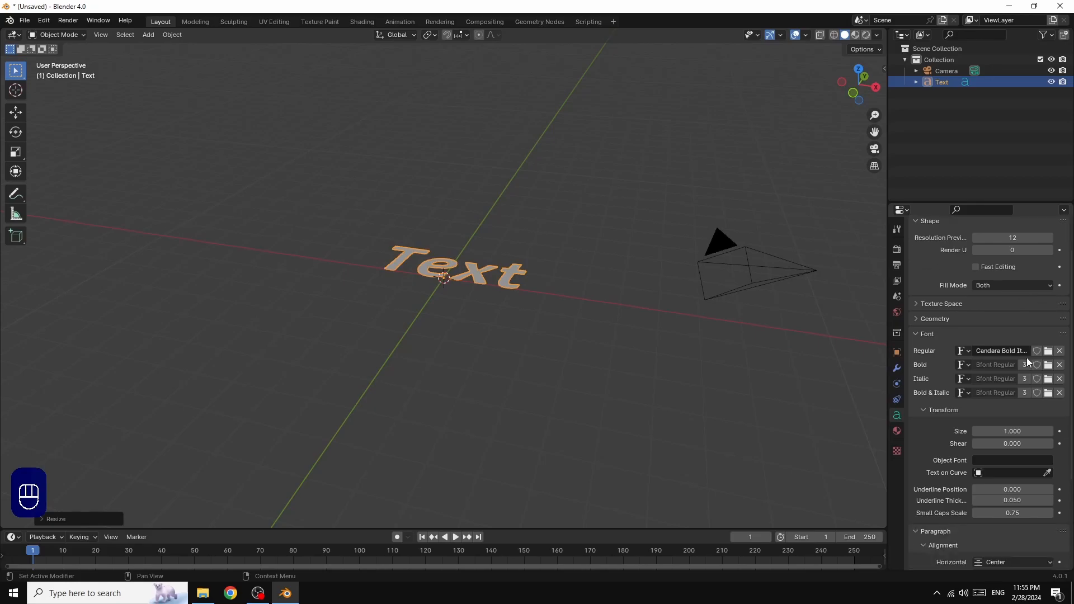
pyautogui.scroll(5, 1028, 363)
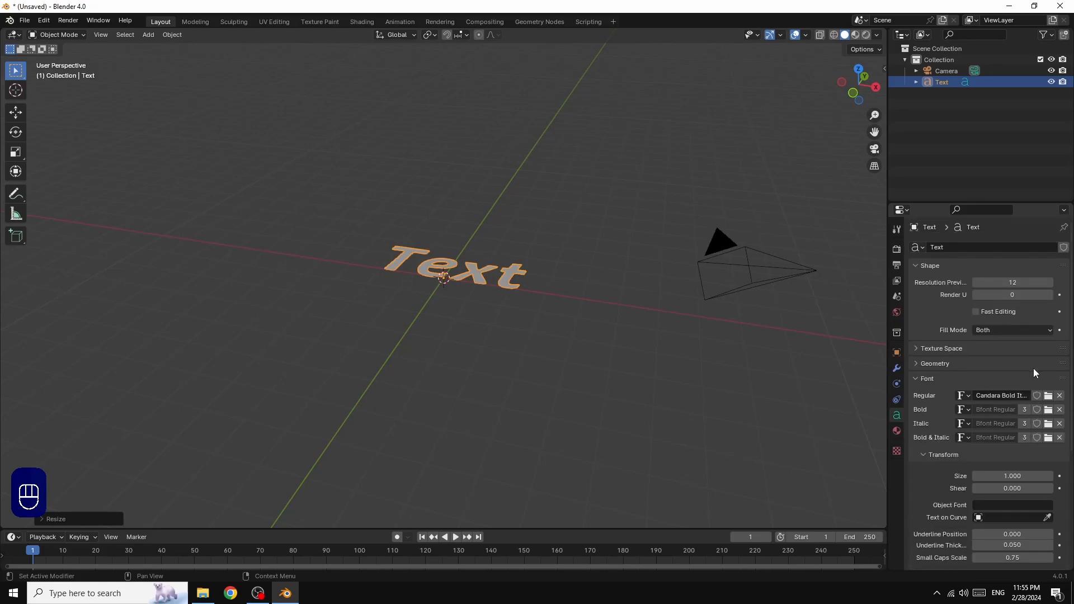
pyautogui.click(916, 365)
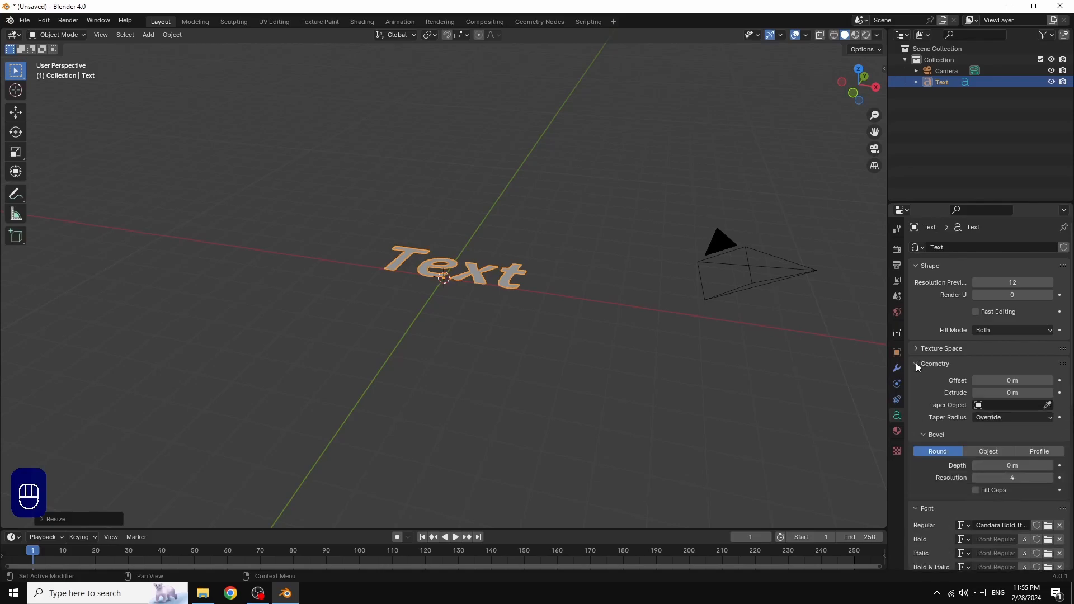
pyautogui.click(1049, 392)
pyautogui.click(1049, 392)
pyautogui.click(1050, 392)
pyautogui.click(1049, 392)
pyautogui.click(1049, 392)
pyautogui.click(1049, 392)
pyautogui.click(1049, 393)
pyautogui.click(1049, 392)
pyautogui.click(1049, 393)
pyautogui.click(1049, 392)
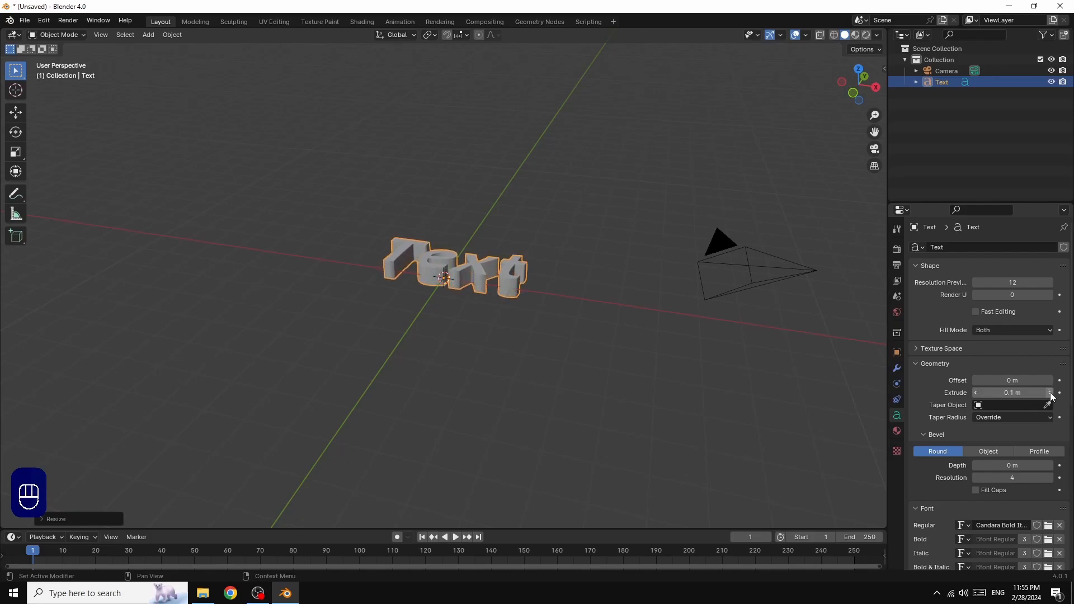
pyautogui.click(976, 393)
pyautogui.click(976, 392)
pyautogui.click(976, 392)
pyautogui.click(977, 393)
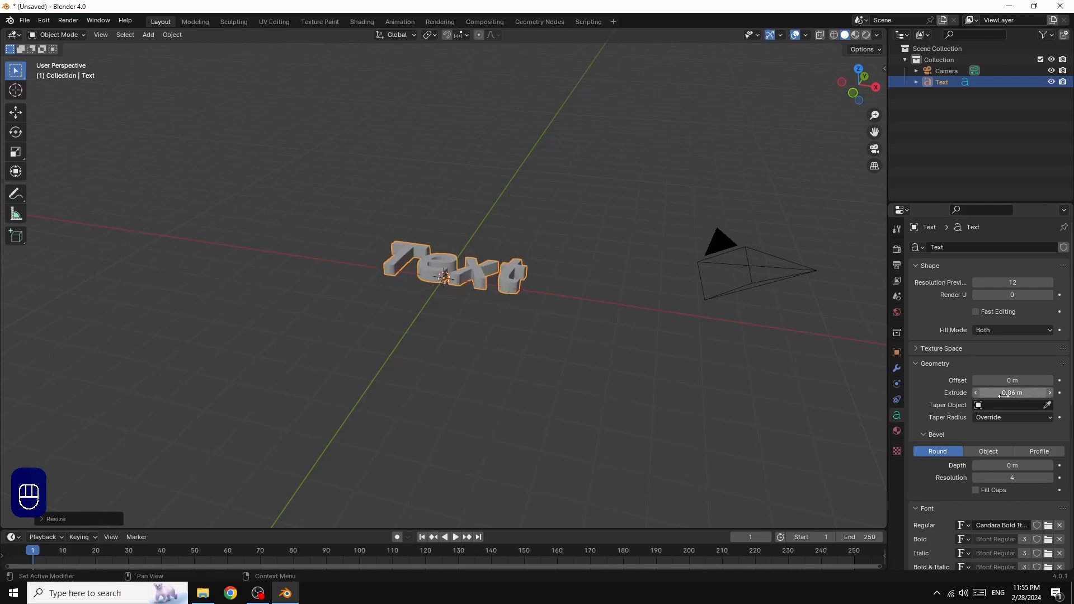
pyautogui.click(977, 393)
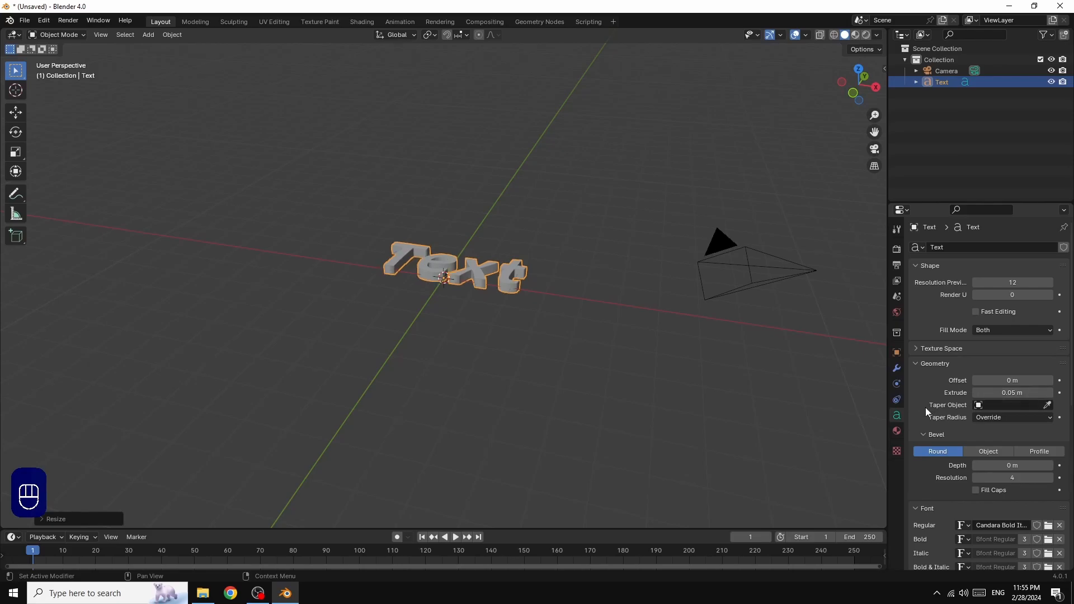
# Add a 0.01 m bevel with resolution 0 and orbit to a front view
pyautogui.click(1050, 466)
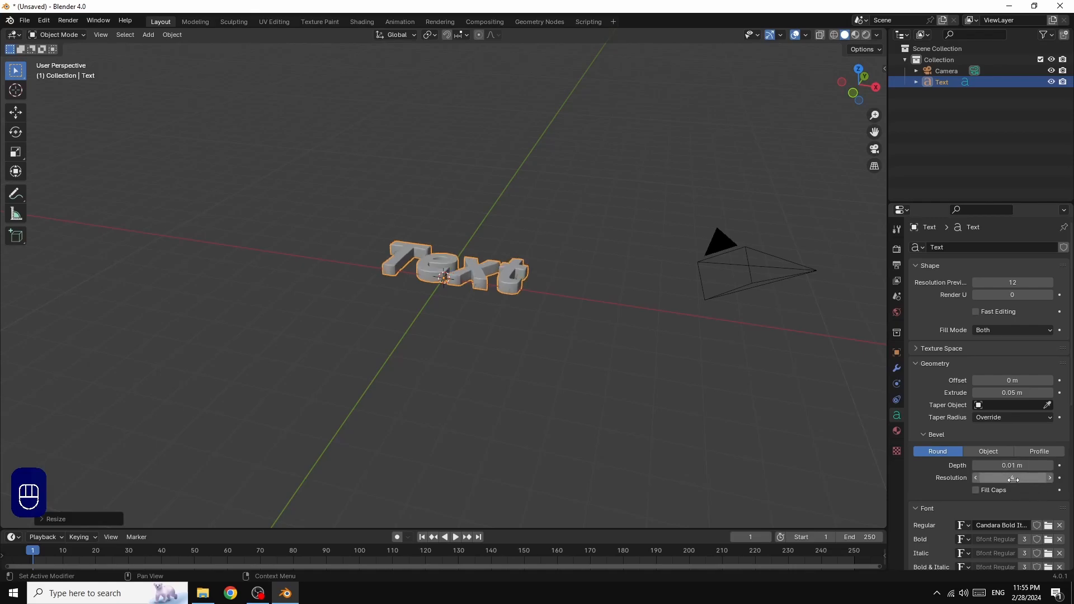
pyautogui.moveTo(1013, 479); pyautogui.dragTo(985, 479)
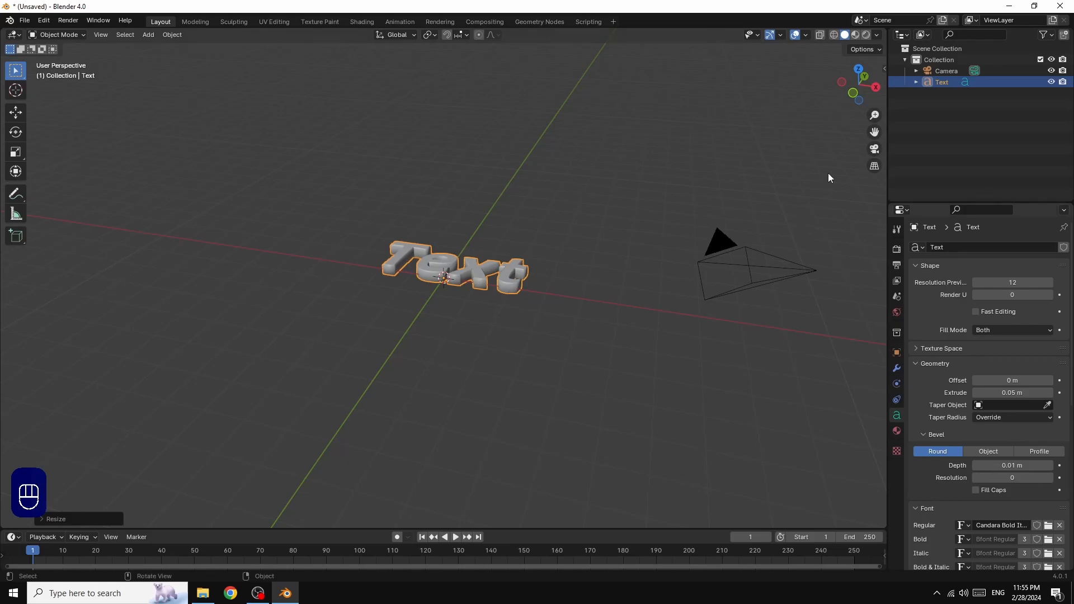
pyautogui.moveTo(870, 93); pyautogui.dragTo(848, 82)
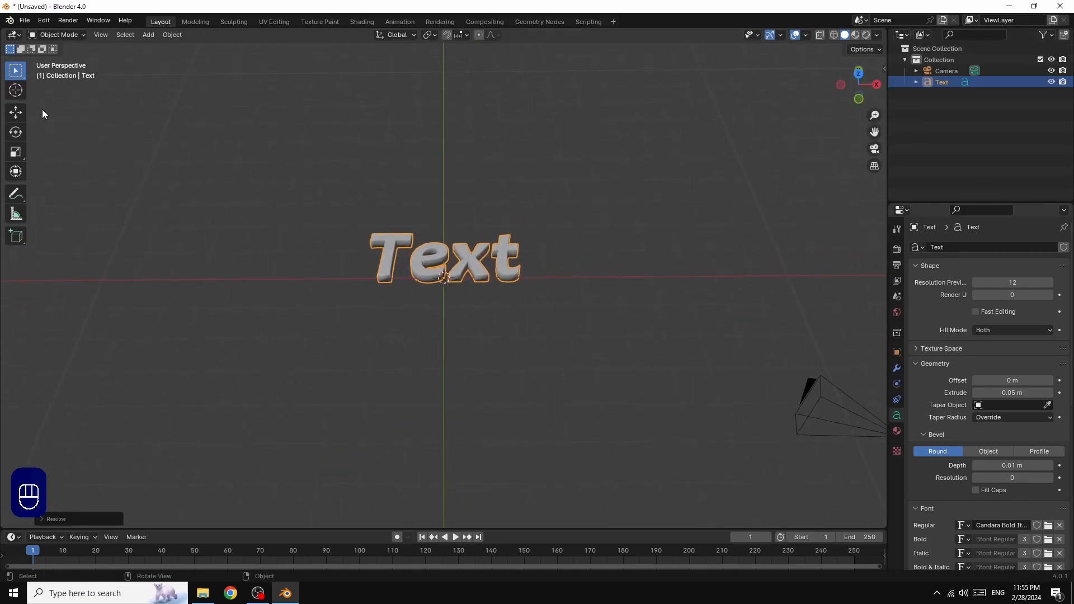
# Replace the placeholder text with 'BLENDER' in Edit Mode, then return to Object Mode
pyautogui.click(72, 36)
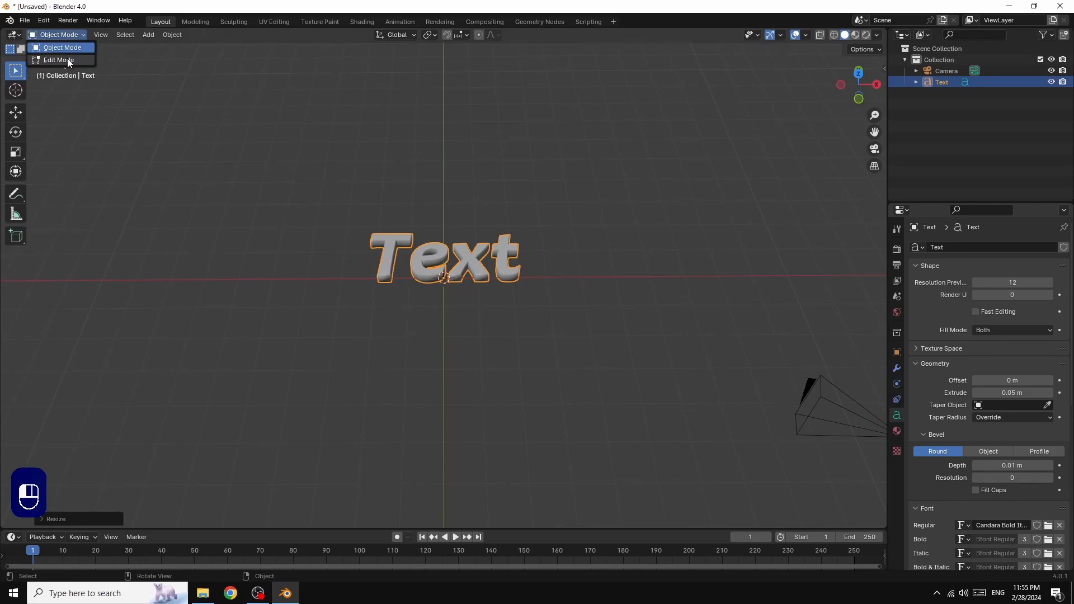
pyautogui.click(71, 60)
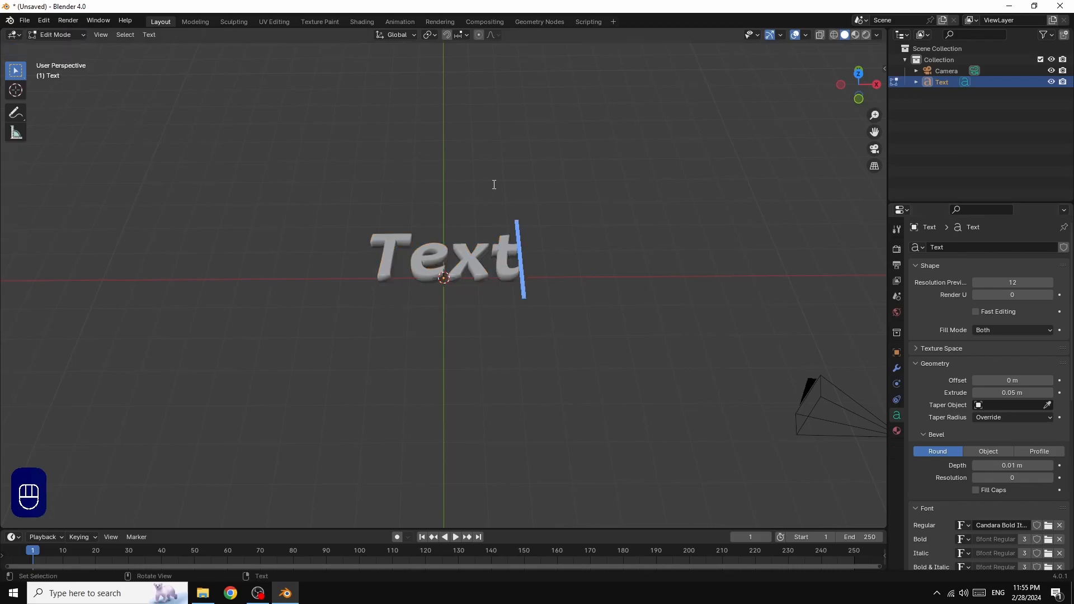
pyautogui.press('BackSpace')
pyautogui.press('BackSpace')
pyautogui.press('BackSpace')
pyautogui.press('BackSpace')
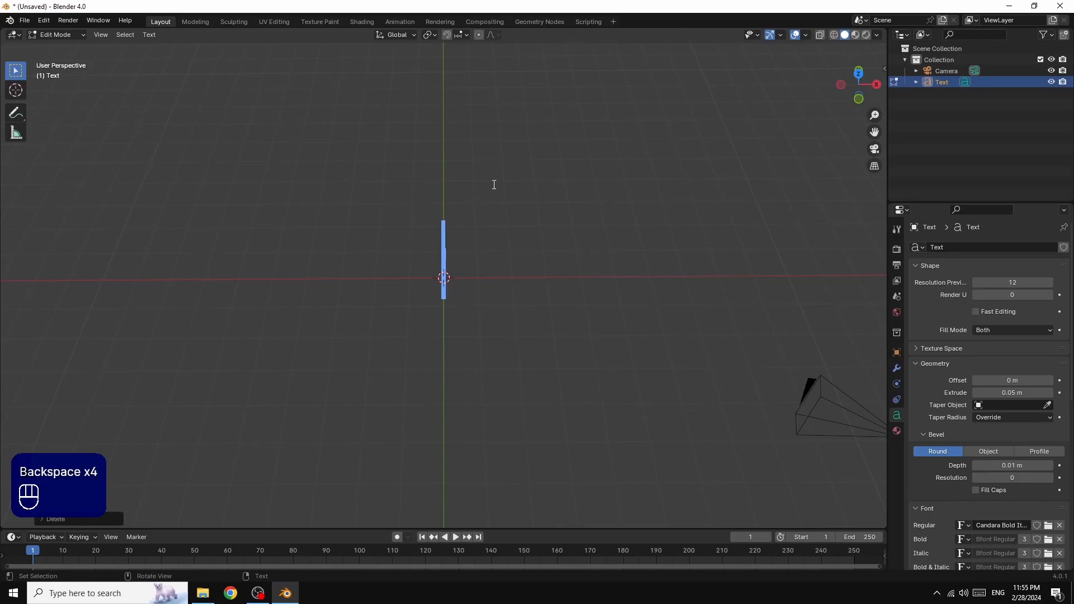
pyautogui.write('B')
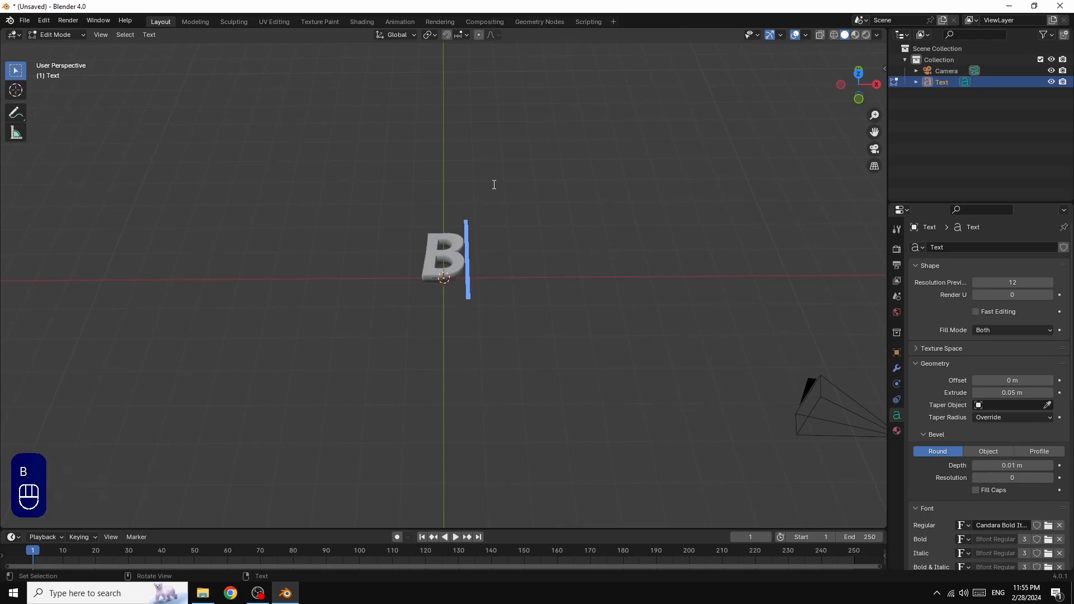
pyautogui.write('LE')
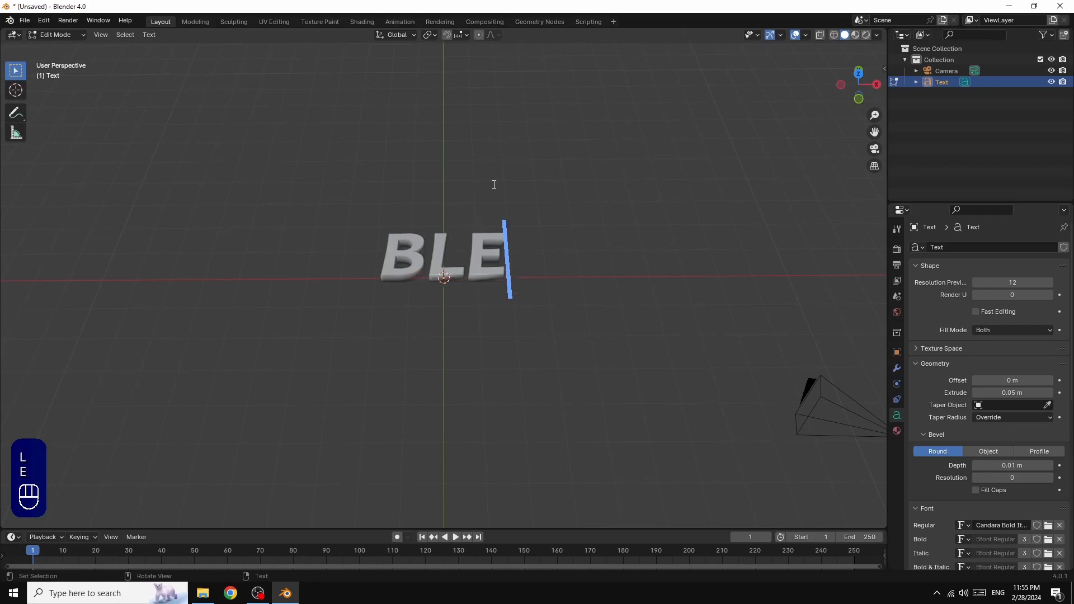
pyautogui.write('NDER')
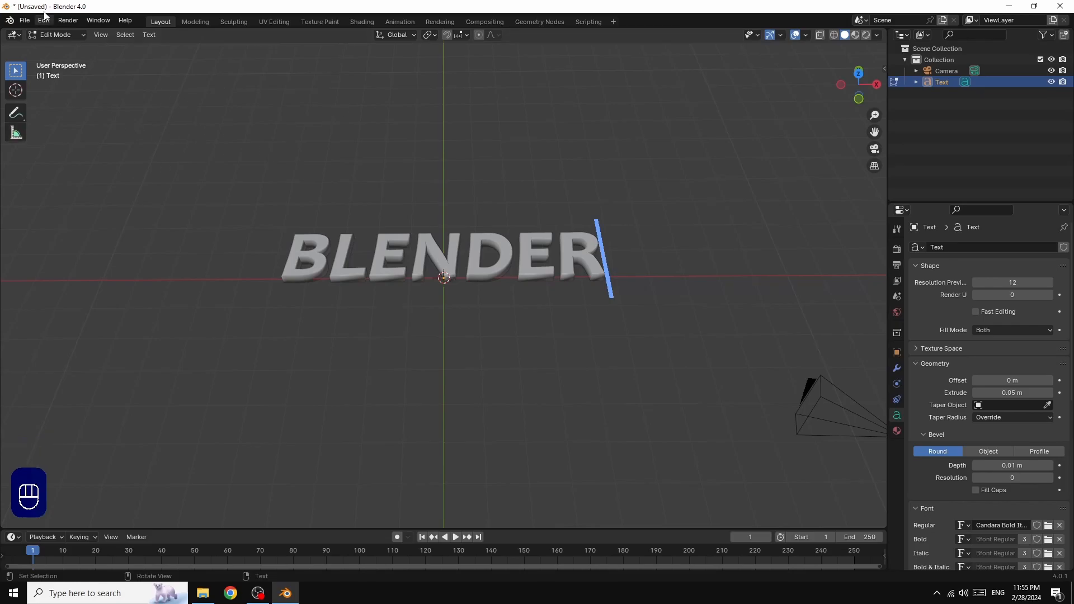
pyautogui.click(69, 32)
pyautogui.click(75, 48)
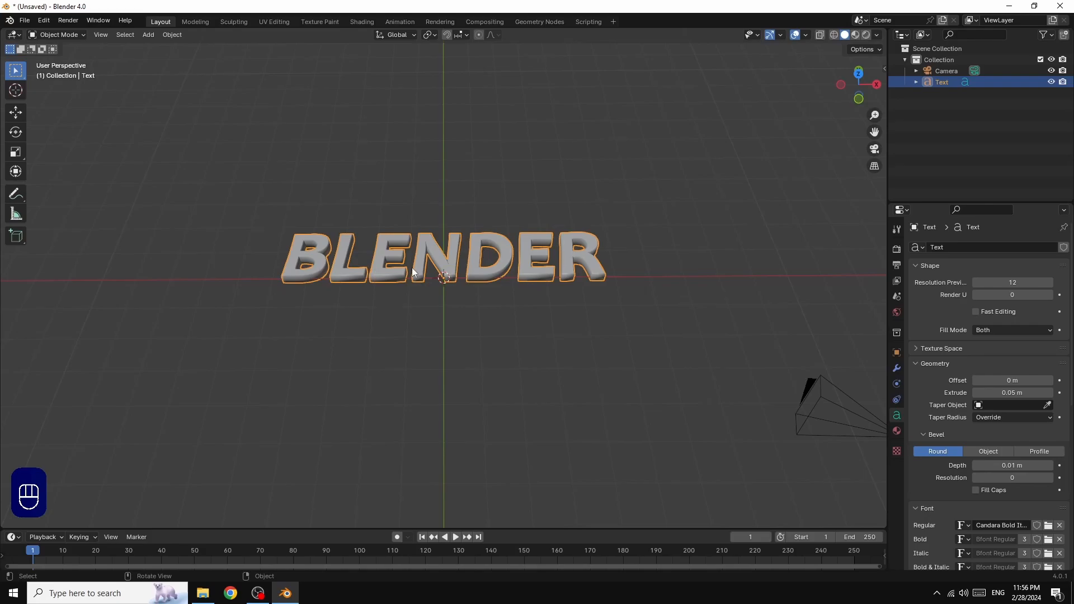
# Convert the BLENDER text object to a mesh and display the viewport in wireframe
pyautogui.rightClick(455, 238)
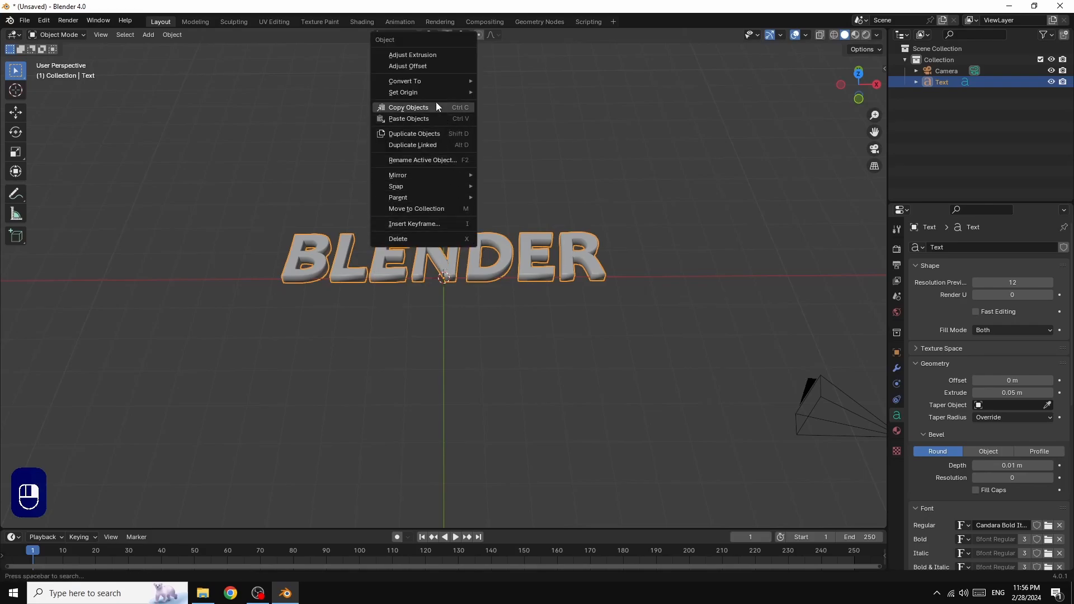
pyautogui.moveTo(426, 78)
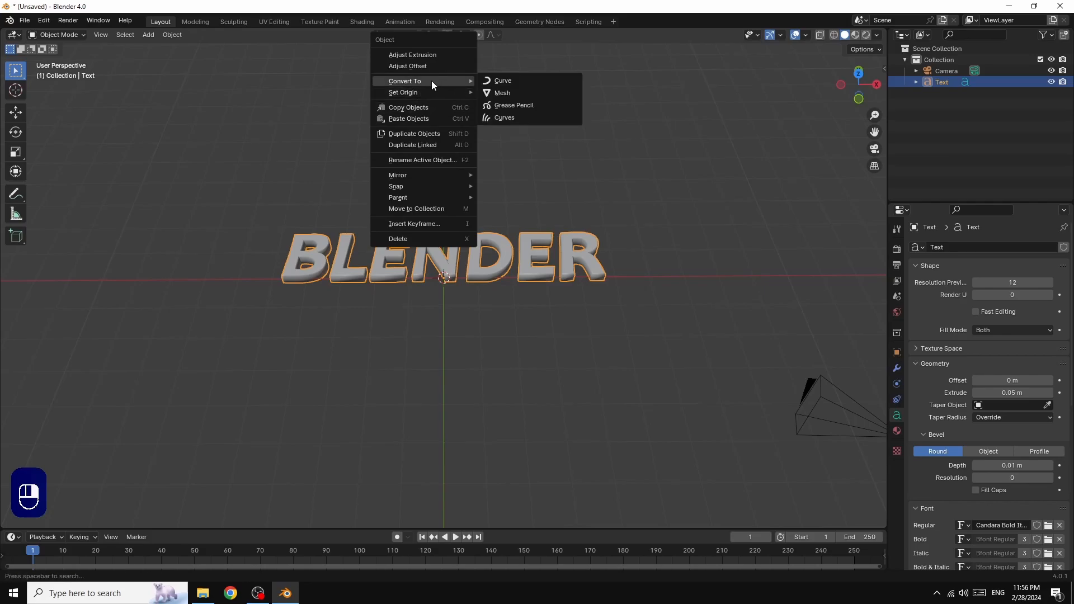
pyautogui.click(502, 93)
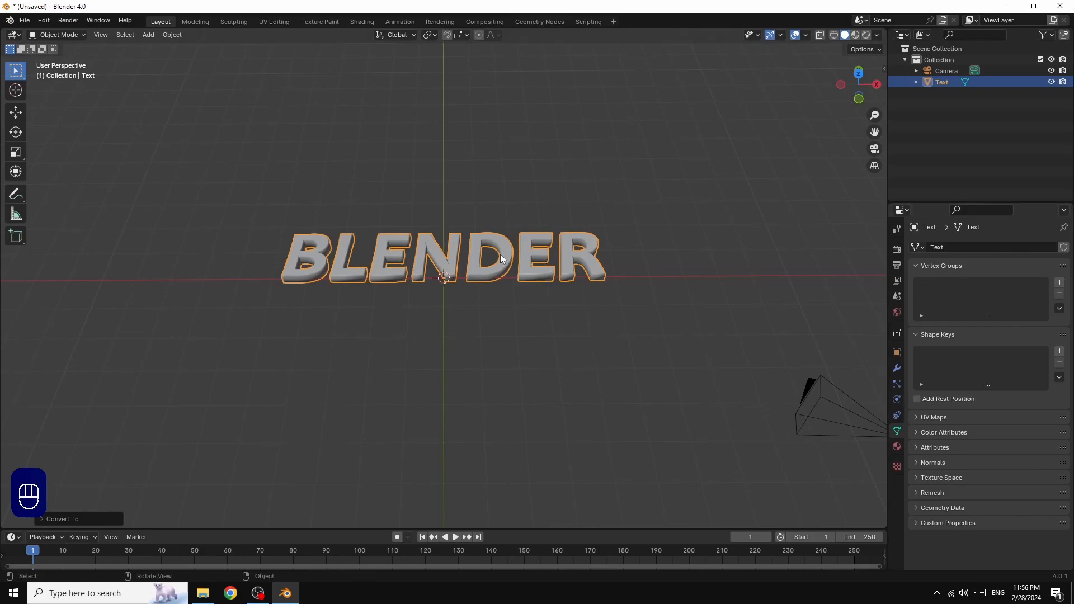
pyautogui.click(834, 32)
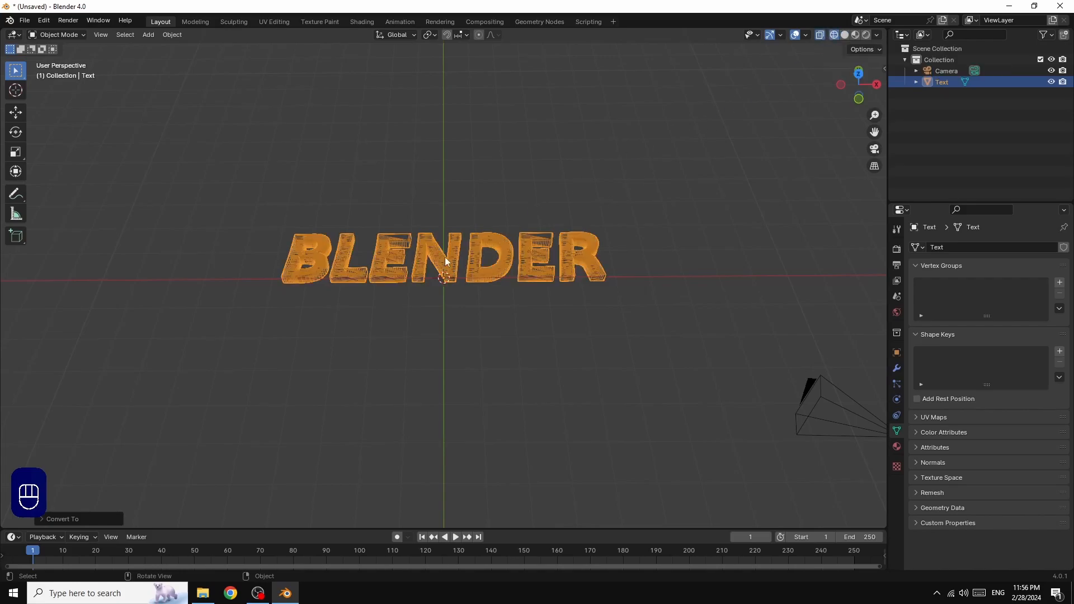
pyautogui.moveTo(858, 84); pyautogui.dragTo(856, 78)
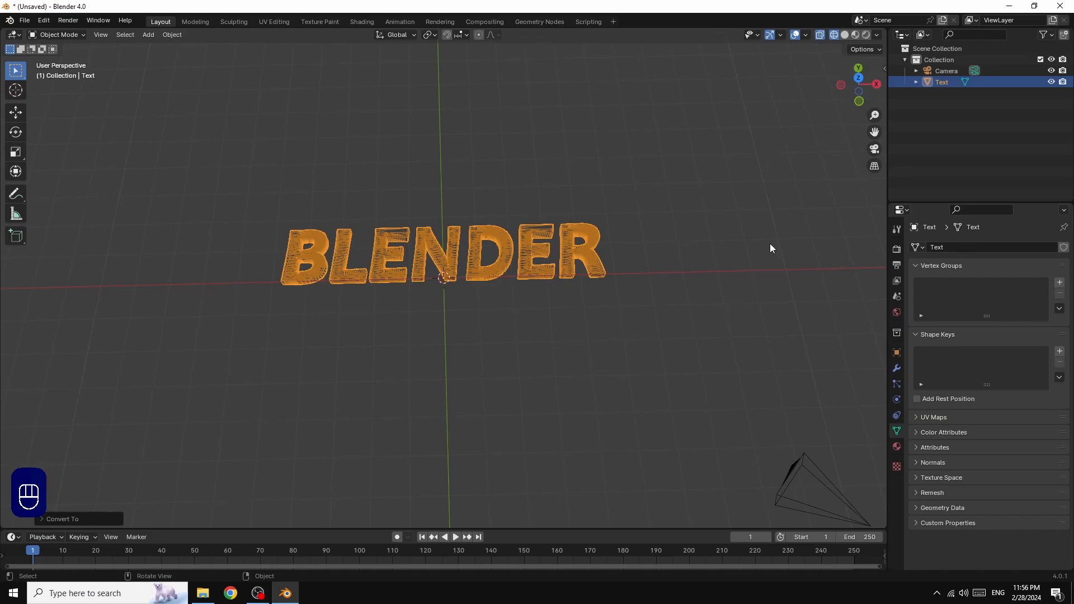
# Add a Remesh modifier to the text mesh and return to solid shading
pyautogui.click(896, 370)
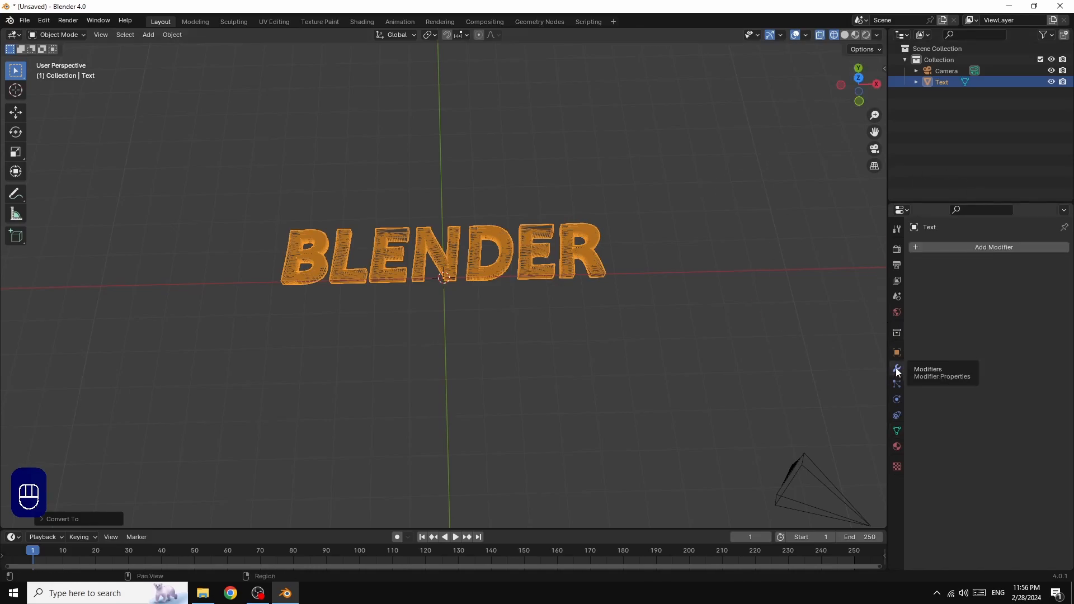
pyautogui.click(998, 247)
pyautogui.moveTo(949, 285)
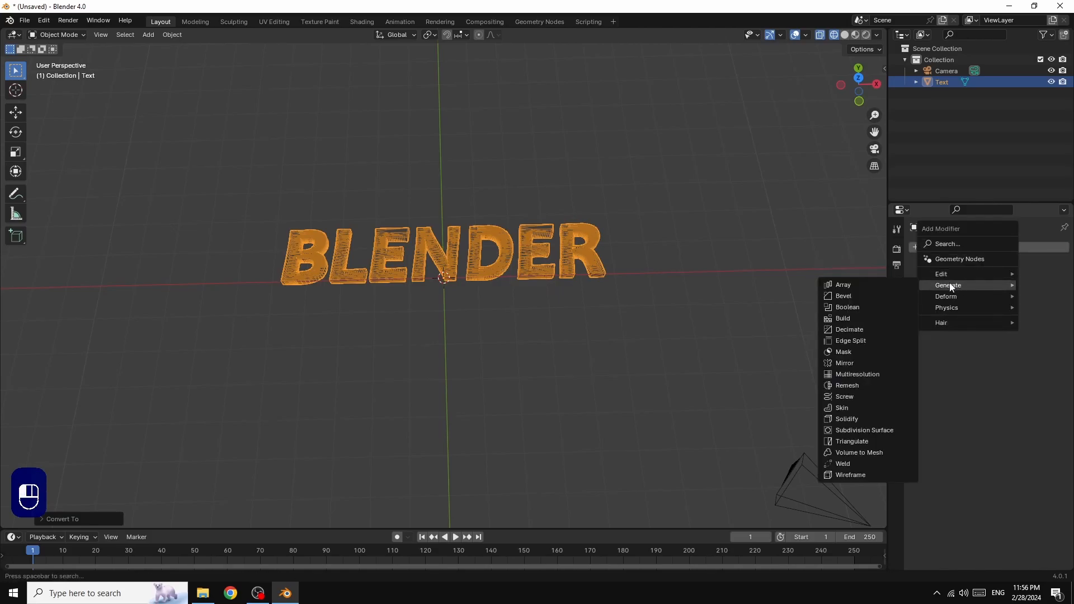
pyautogui.click(853, 384)
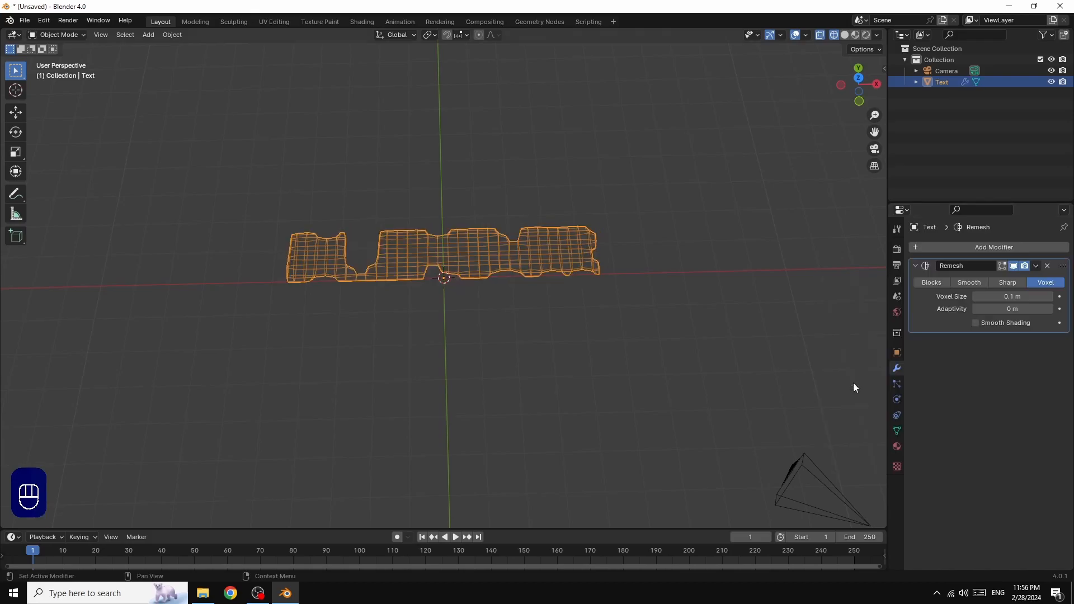
pyautogui.click(844, 34)
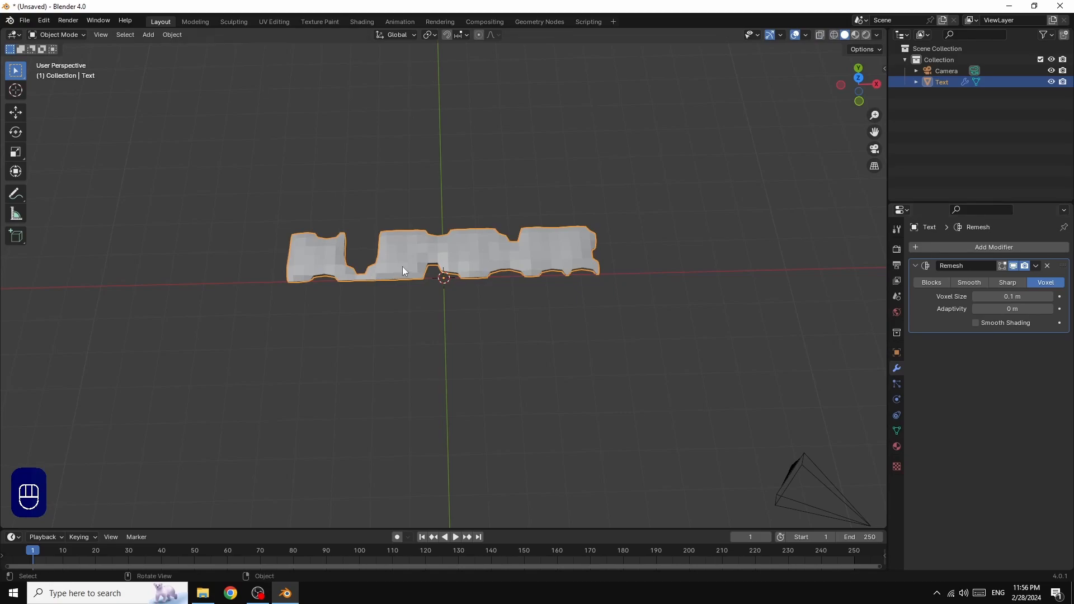
# Set the Remesh to Sharp mode, keep disconnected pieces, and raise Octree Depth to 10
pyautogui.click(1008, 283)
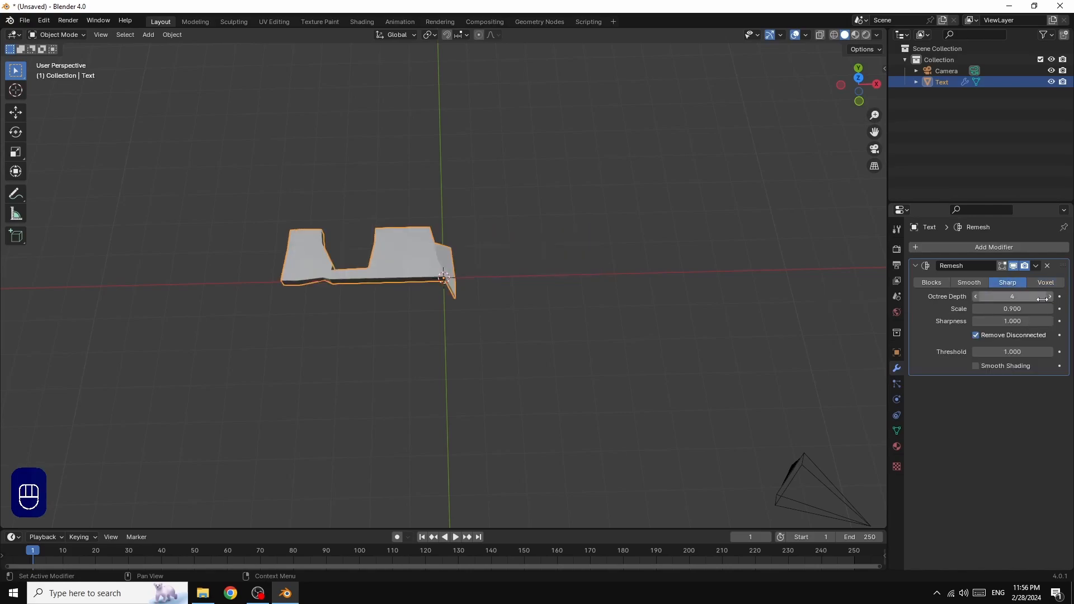
pyautogui.click(975, 335)
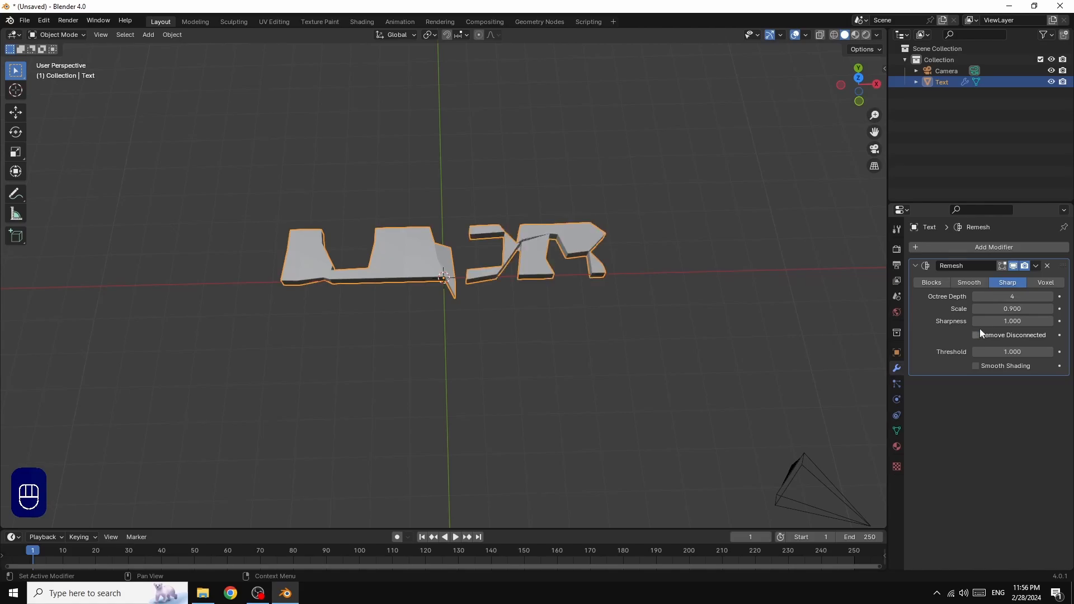
pyautogui.click(1049, 297)
pyautogui.click(1050, 297)
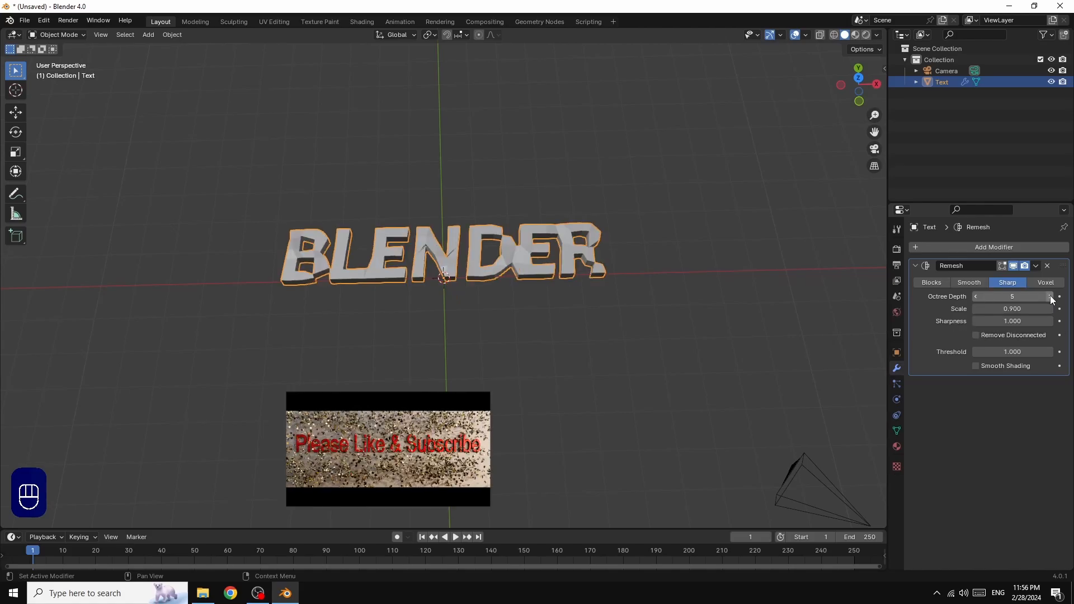
pyautogui.click(1050, 297)
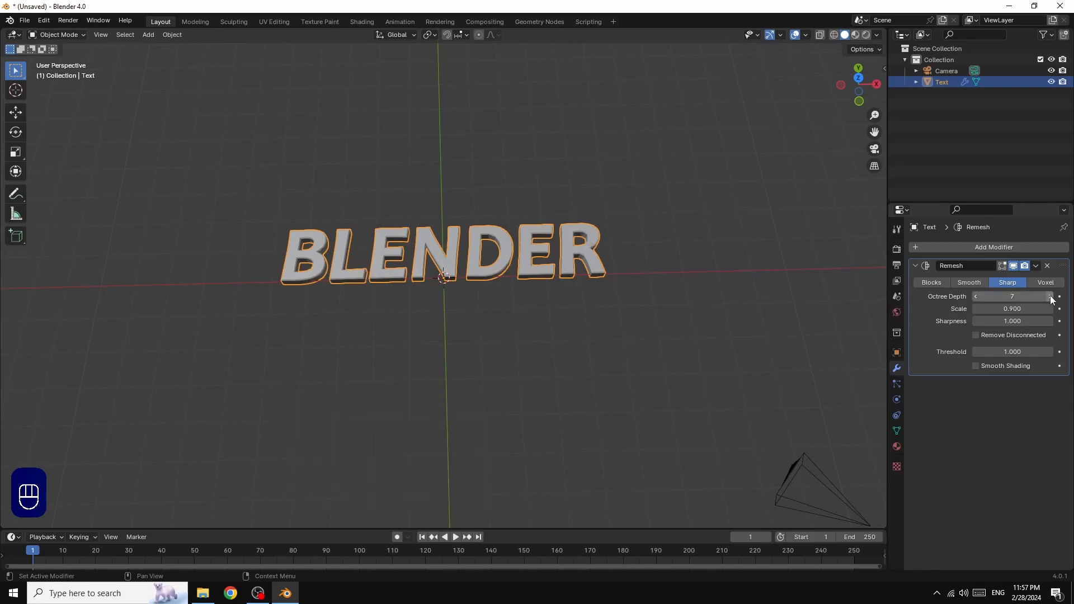
pyautogui.click(1050, 297)
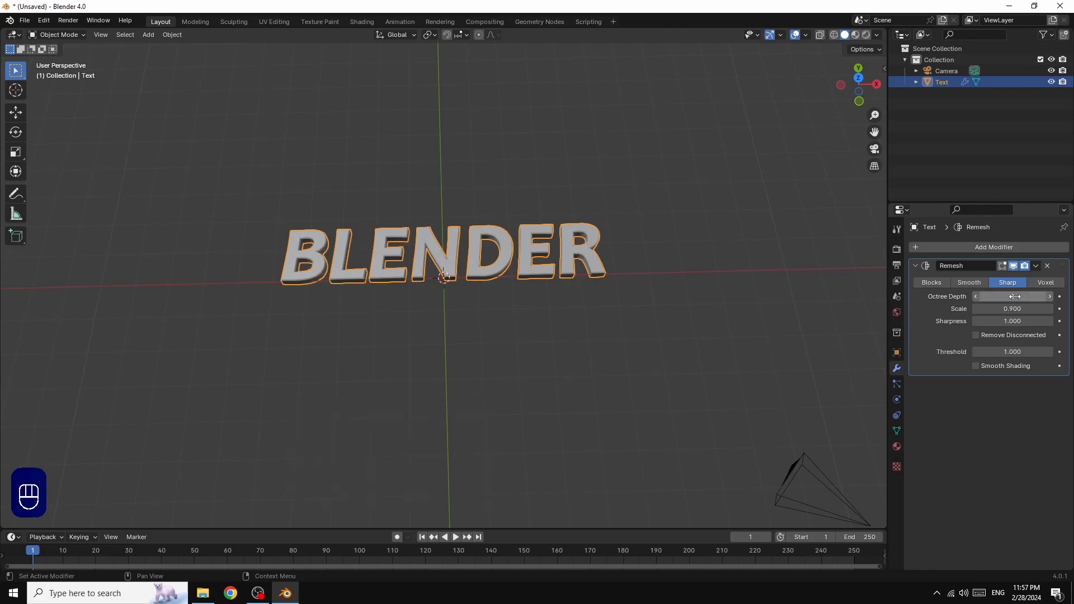
pyautogui.scroll(5, 819, 249)
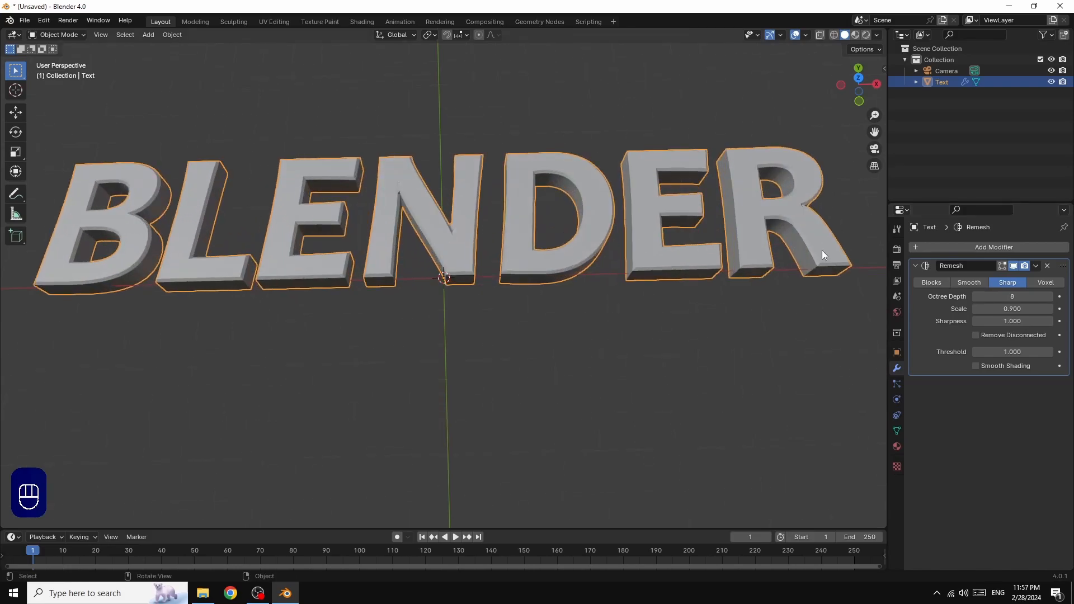
pyautogui.scroll(2, 821, 250)
pyautogui.scroll(-3, 820, 250)
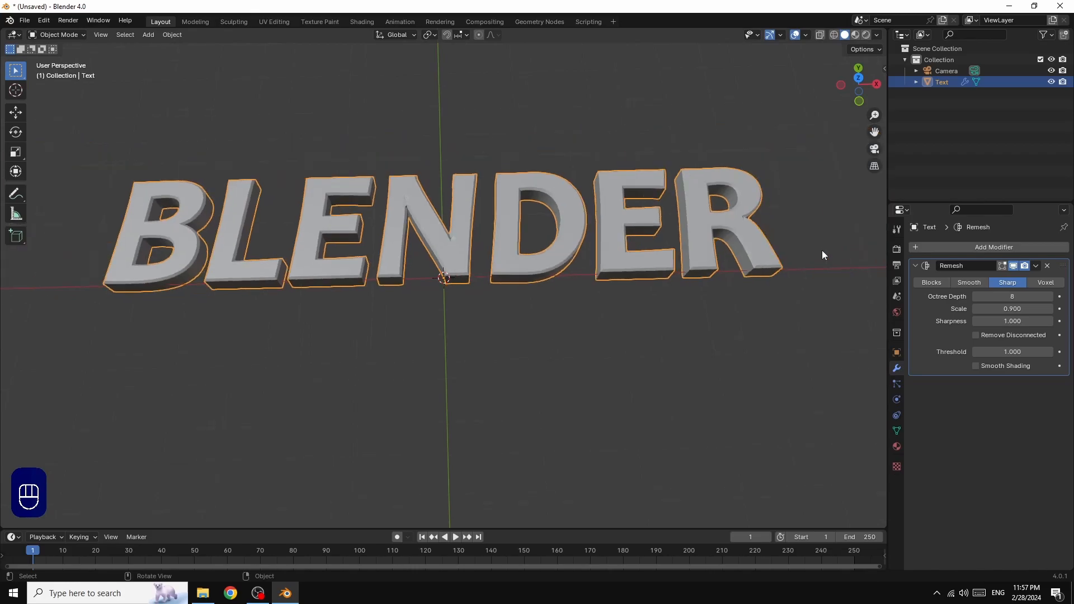
pyautogui.scroll(4, 821, 250)
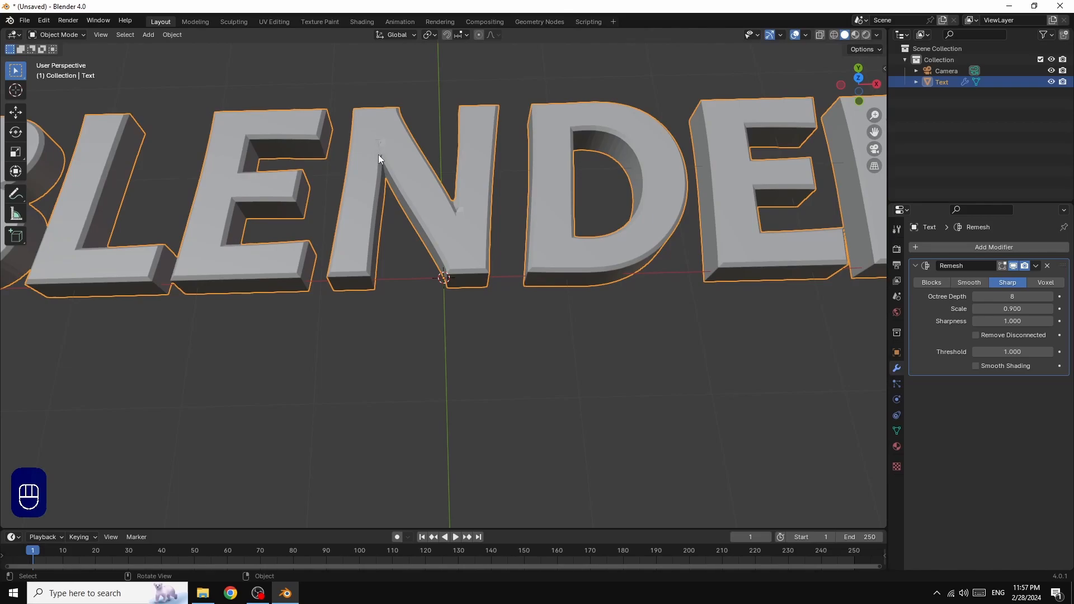
pyautogui.click(1049, 296)
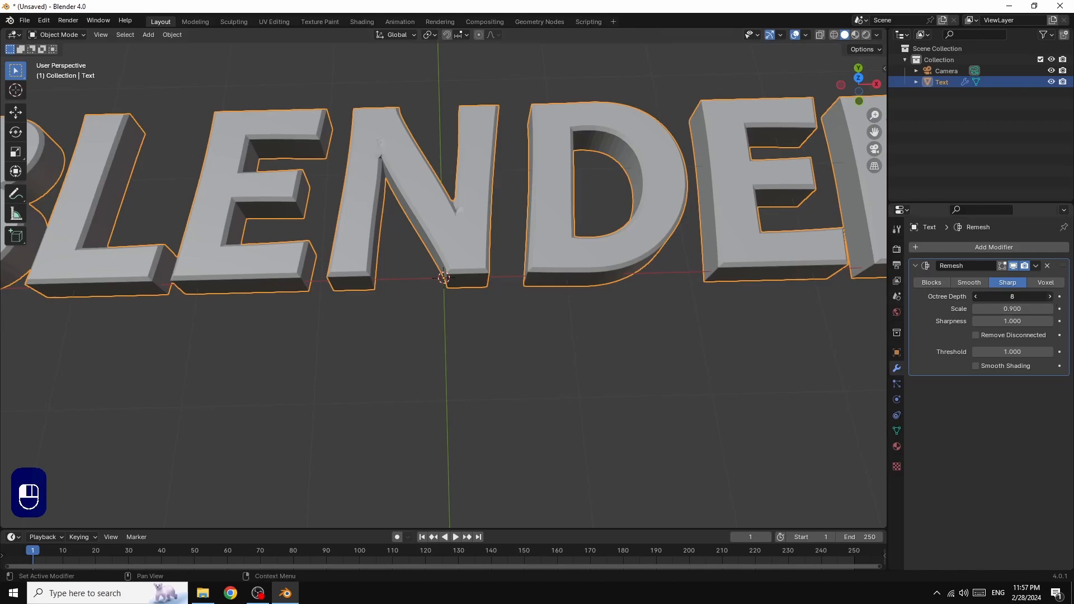
pyautogui.click(1050, 296)
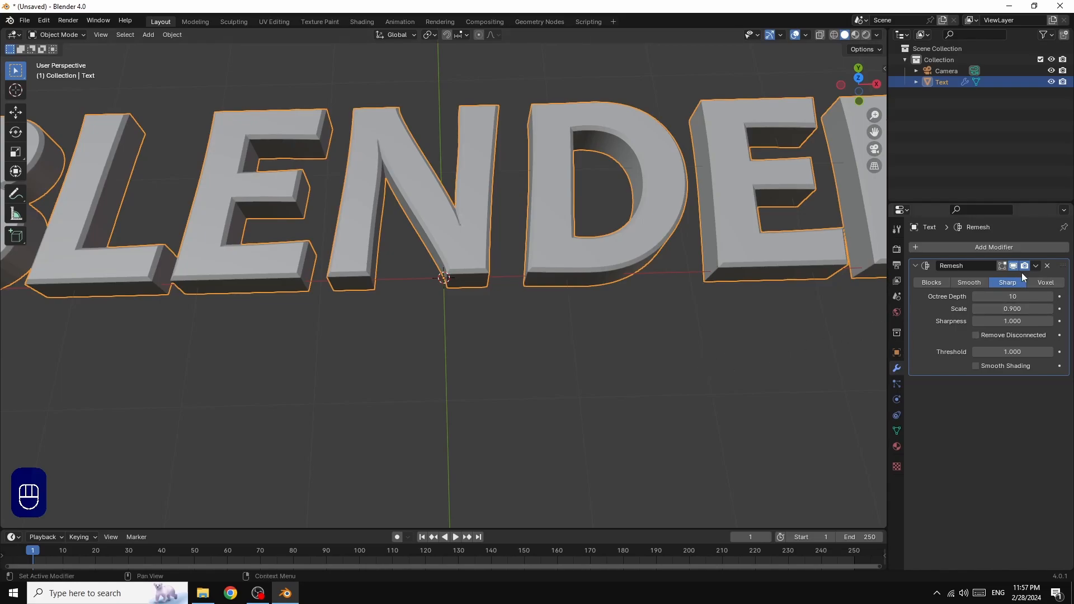
pyautogui.click(1036, 266)
pyautogui.scroll(-3, 576, 226)
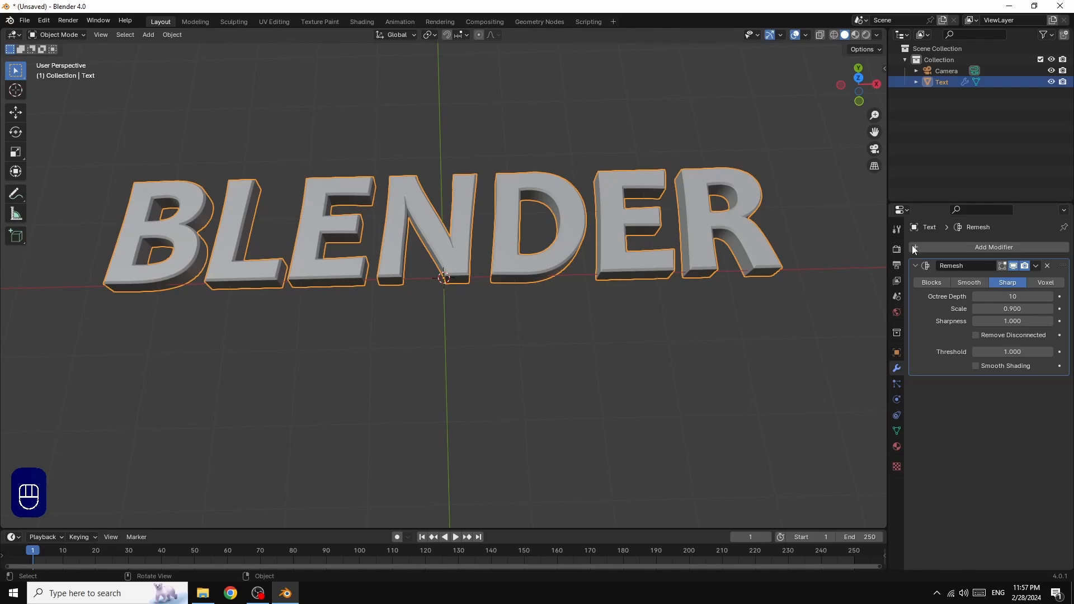
# Add a Wave deform modifier after the Remesh on the BLENDER mesh
pyautogui.click(985, 246)
pyautogui.moveTo(986, 245)
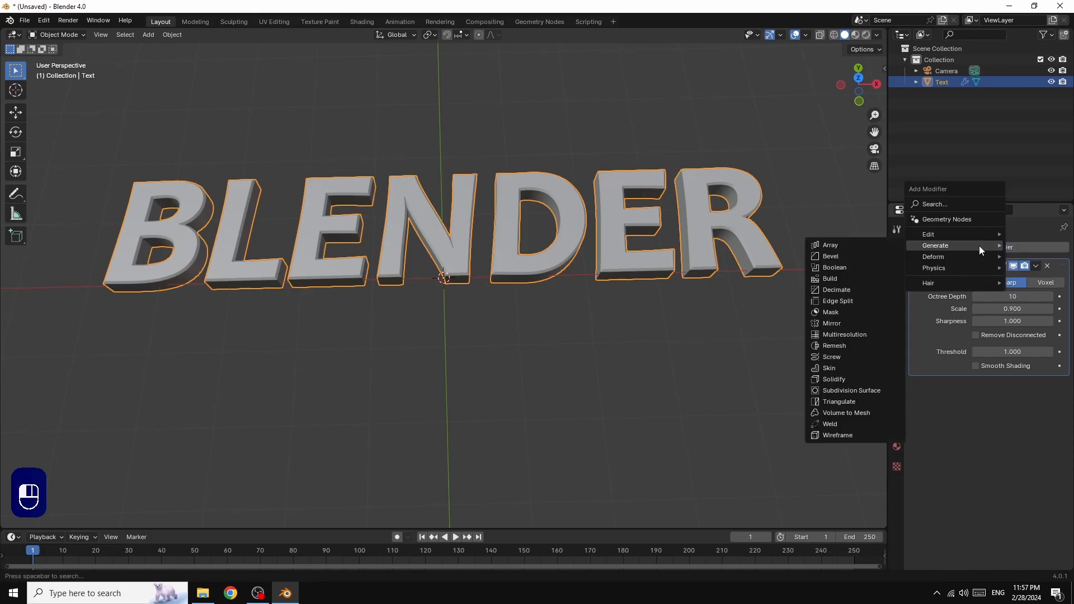
pyautogui.moveTo(943, 260)
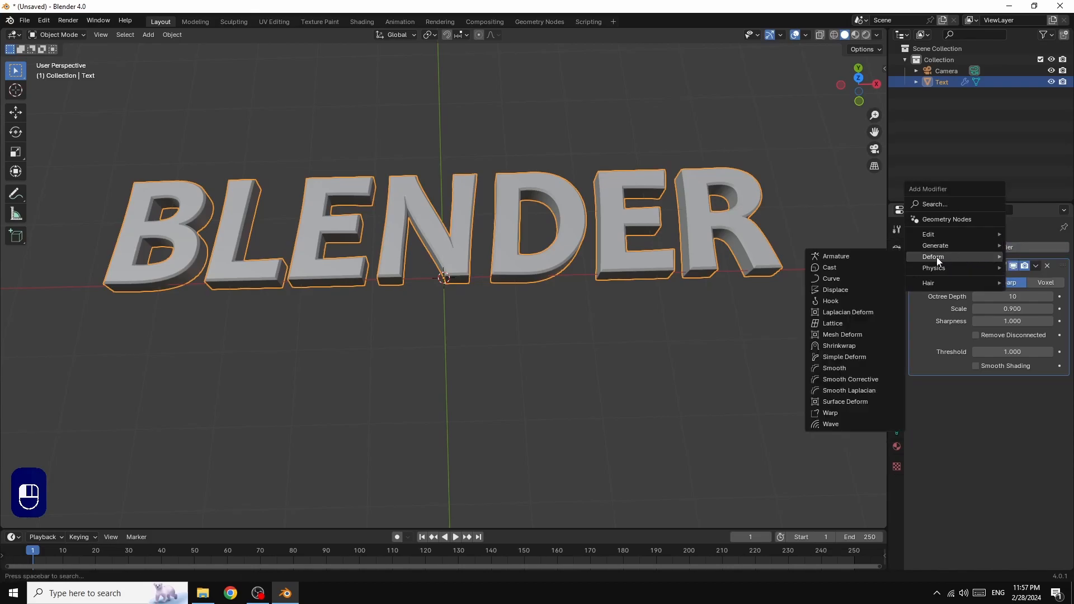
pyautogui.click(831, 425)
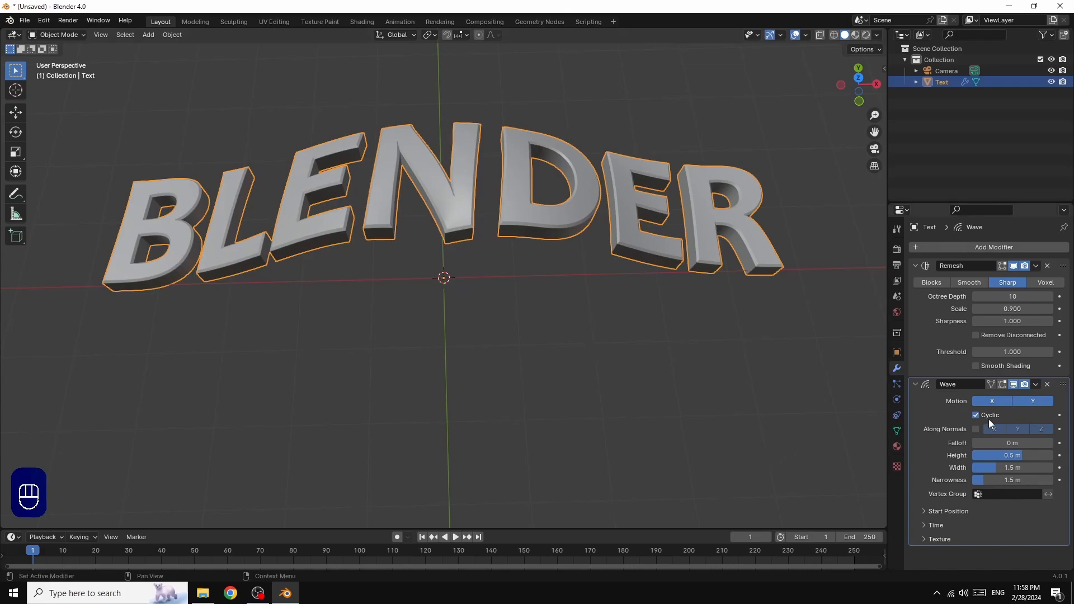
# Turn off the wave's Y motion and set height 0.1 m, width 0.3 m, narrowness 10 m
pyautogui.click(1031, 401)
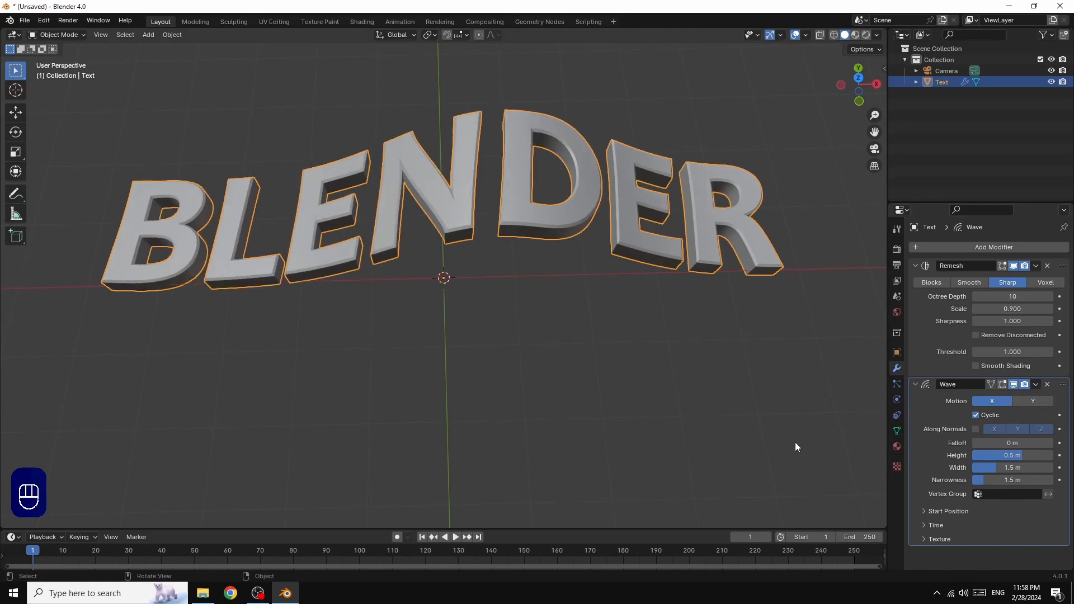
pyautogui.click(1005, 456)
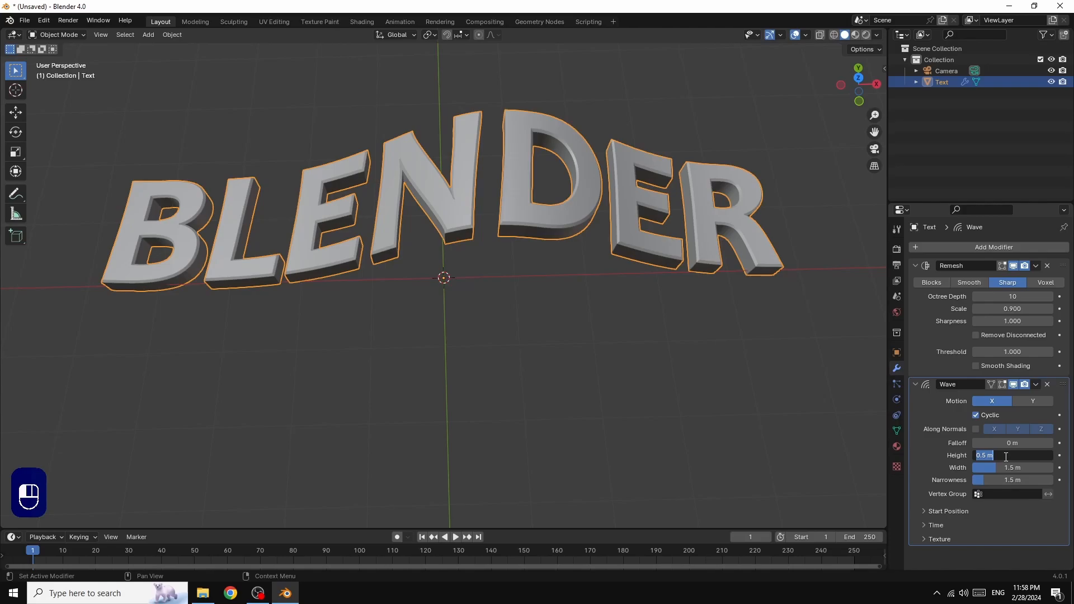
pyautogui.write('0.1')
pyautogui.press('Return')
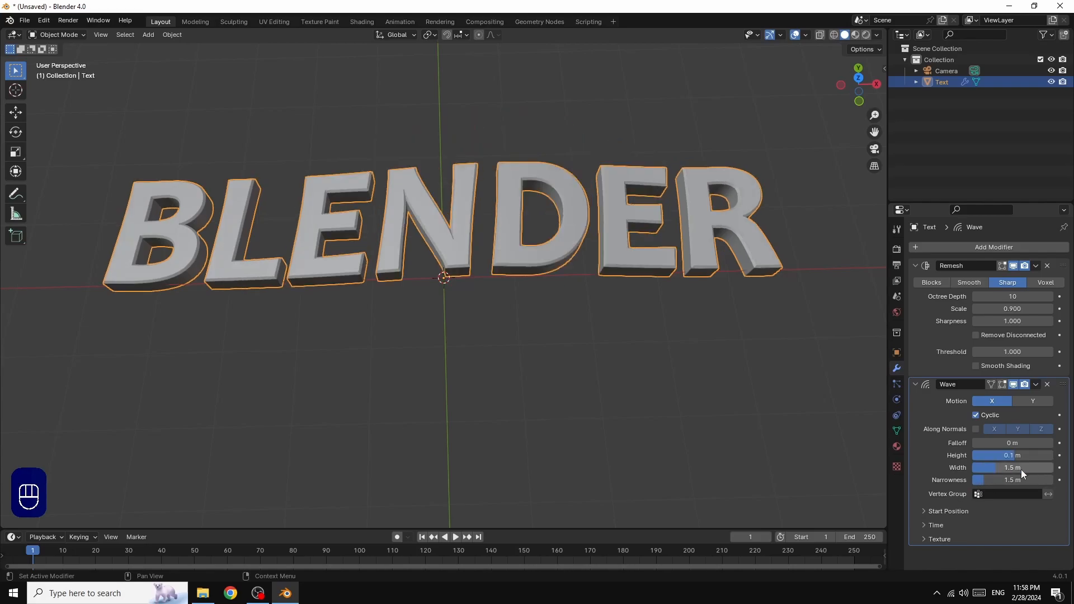
pyautogui.click(1004, 468)
pyautogui.write('0.3')
pyautogui.press('Return')
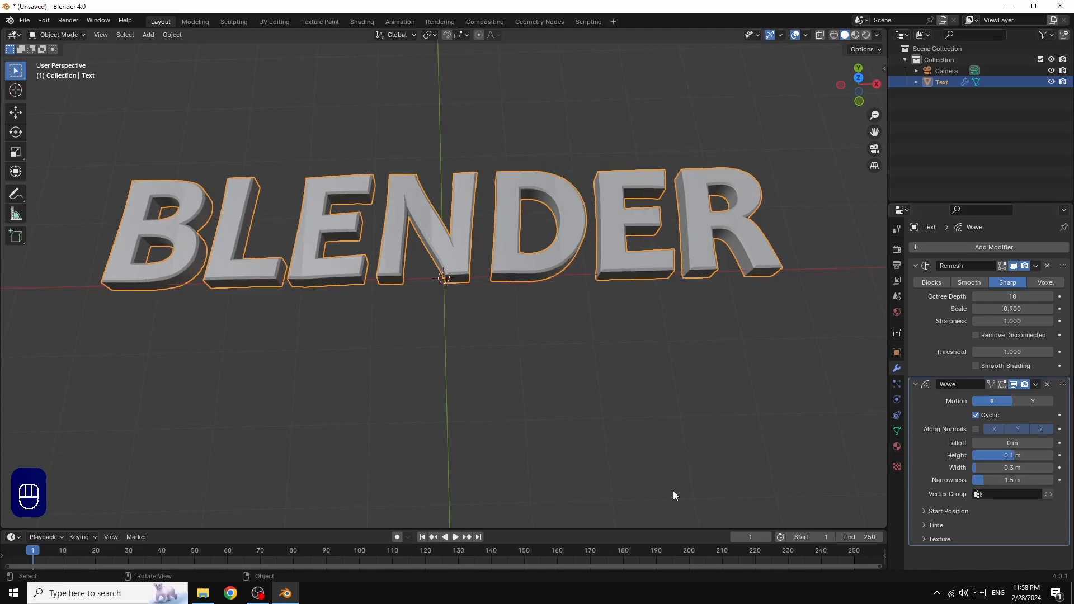
pyautogui.click(1011, 481)
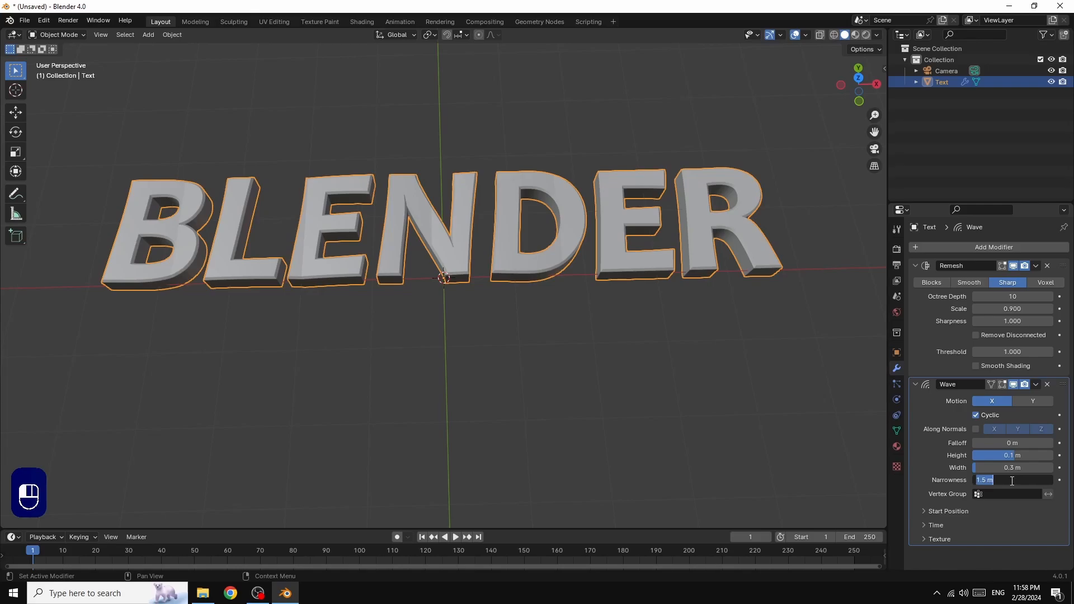
pyautogui.write('10')
pyautogui.press('Return')
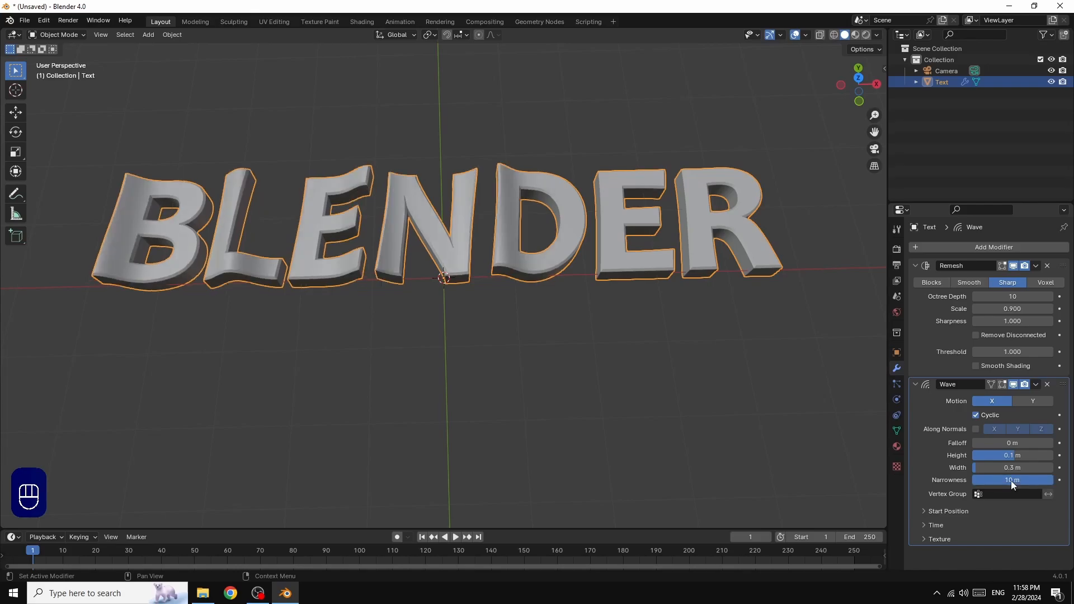
pyautogui.click(924, 525)
# Preview the wave animation, set the Wave speed to 0.10, and replay it to check
pyautogui.scroll(-2, 988, 532)
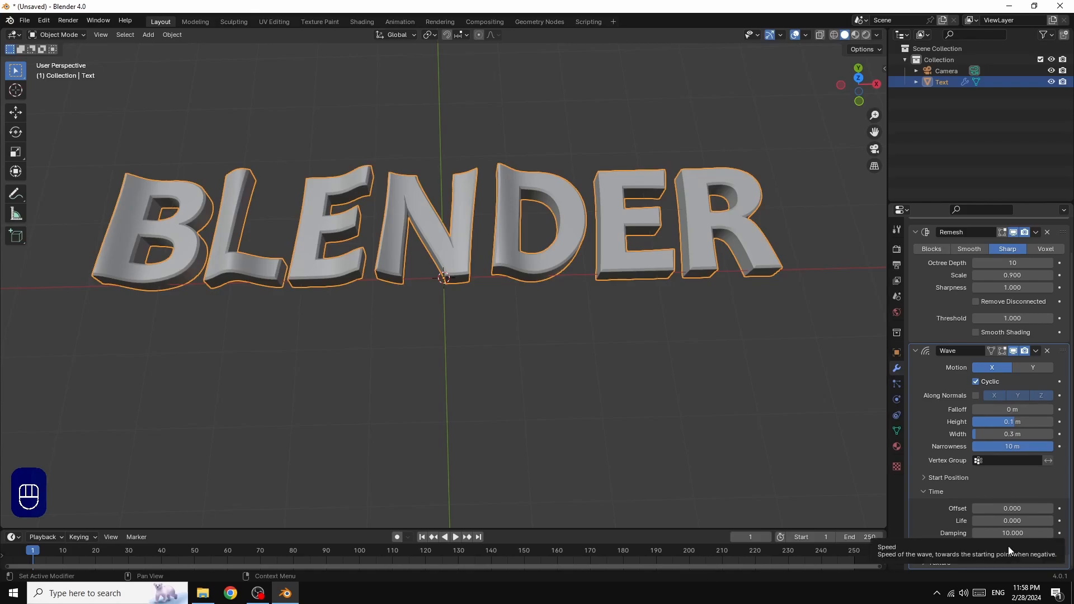
pyautogui.click(456, 537)
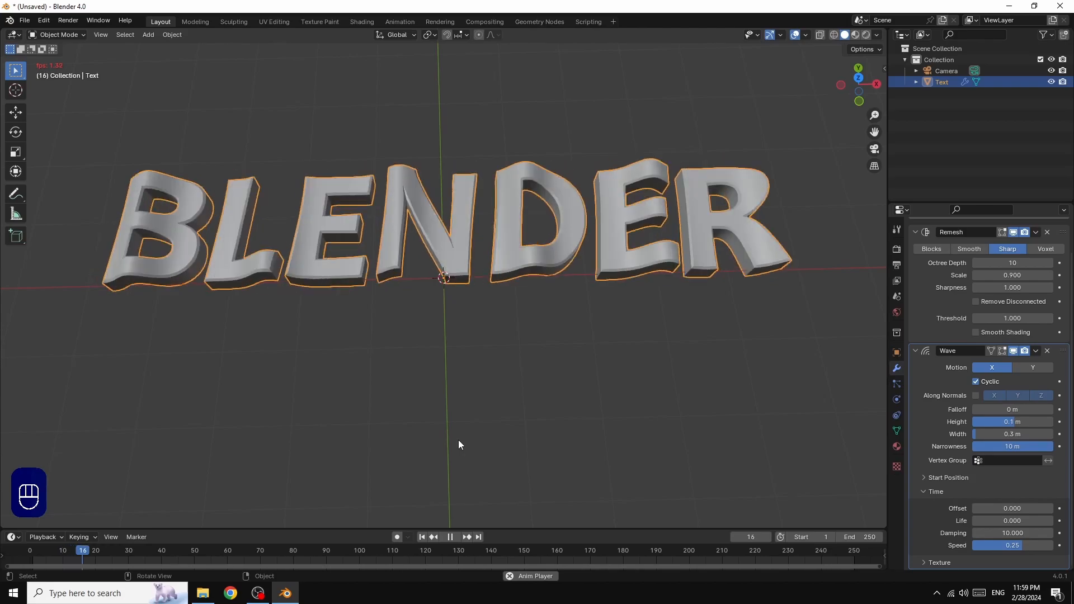
pyautogui.click(451, 537)
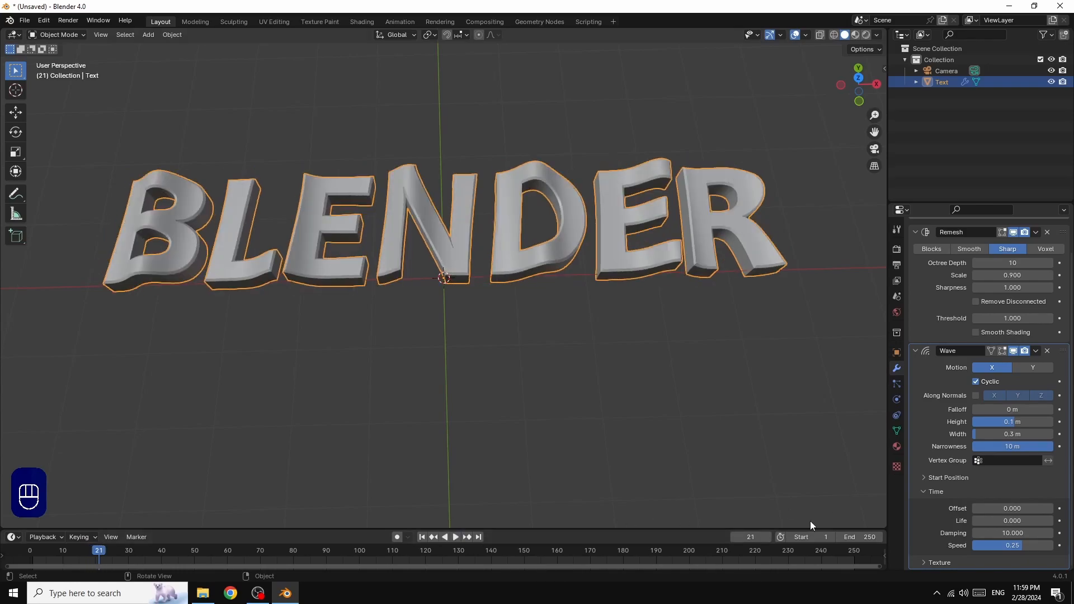
pyautogui.click(1012, 545)
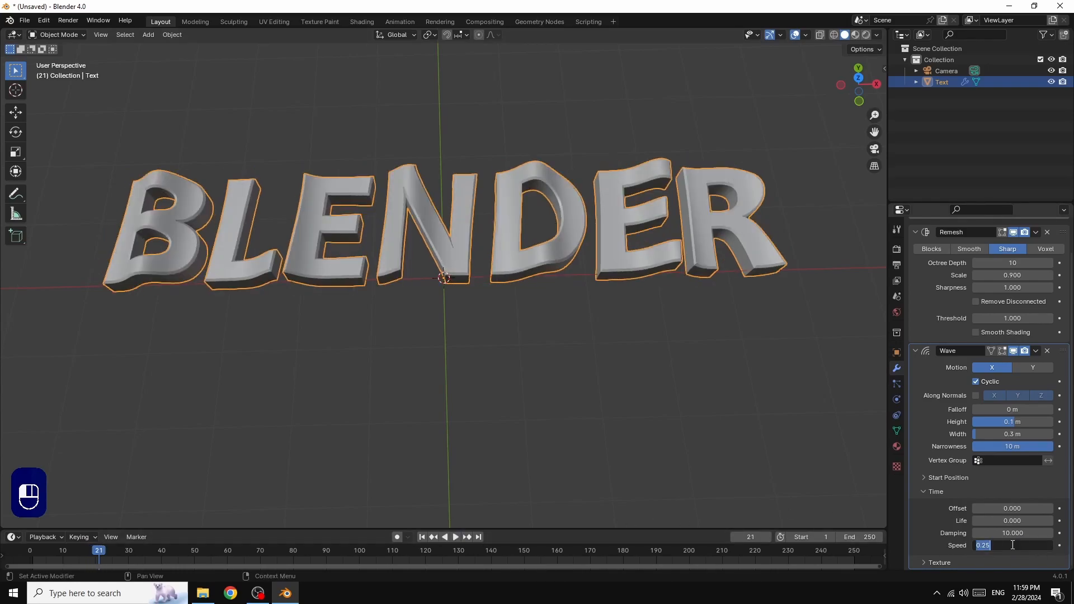
pyautogui.write('0.1')
pyautogui.press('Return')
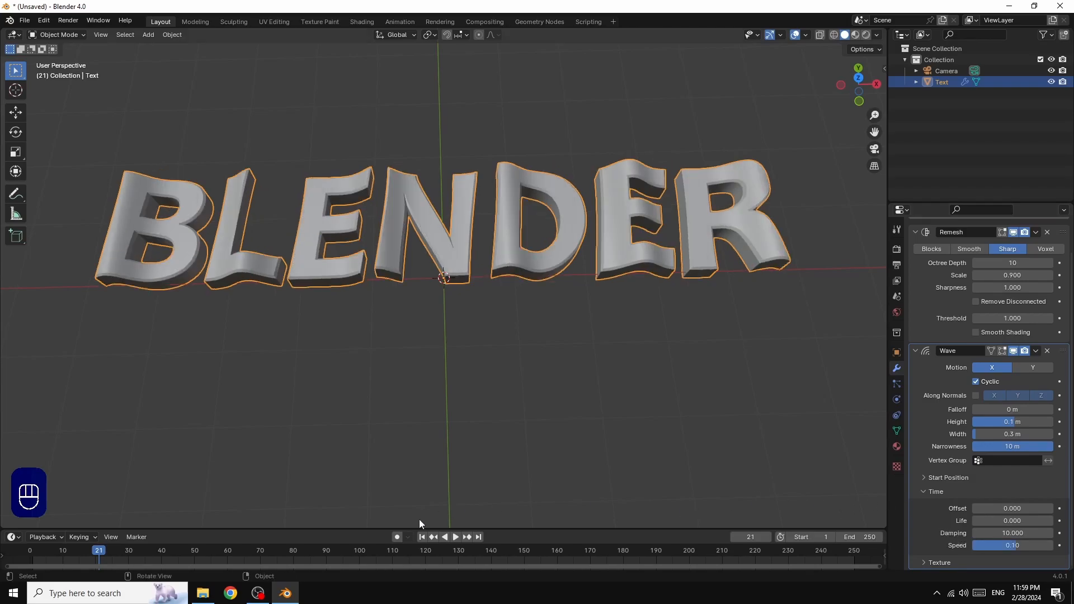
pyautogui.click(454, 537)
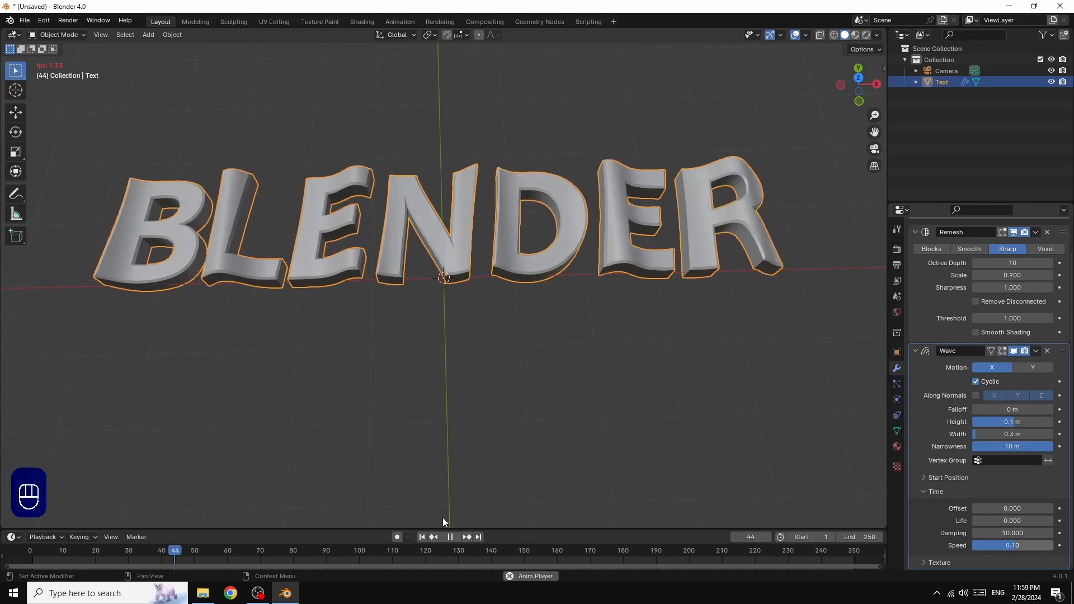
pyautogui.click(451, 536)
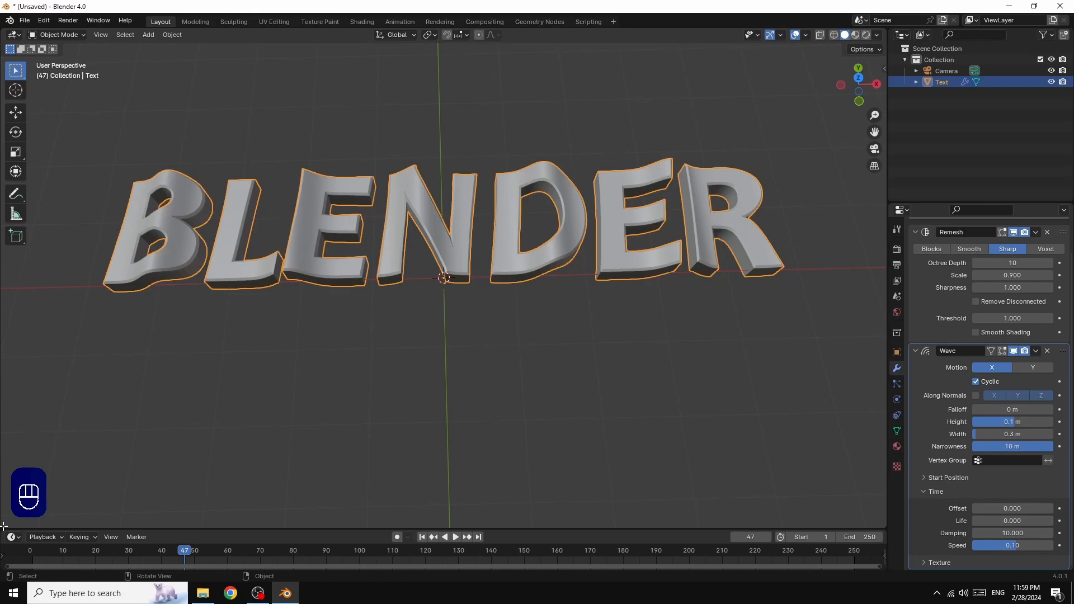
# Split off a lower Shader Editor with its sidebar hidden and make the 3D view taller
pyautogui.moveTo(3, 526); pyautogui.dragTo(26, 290)
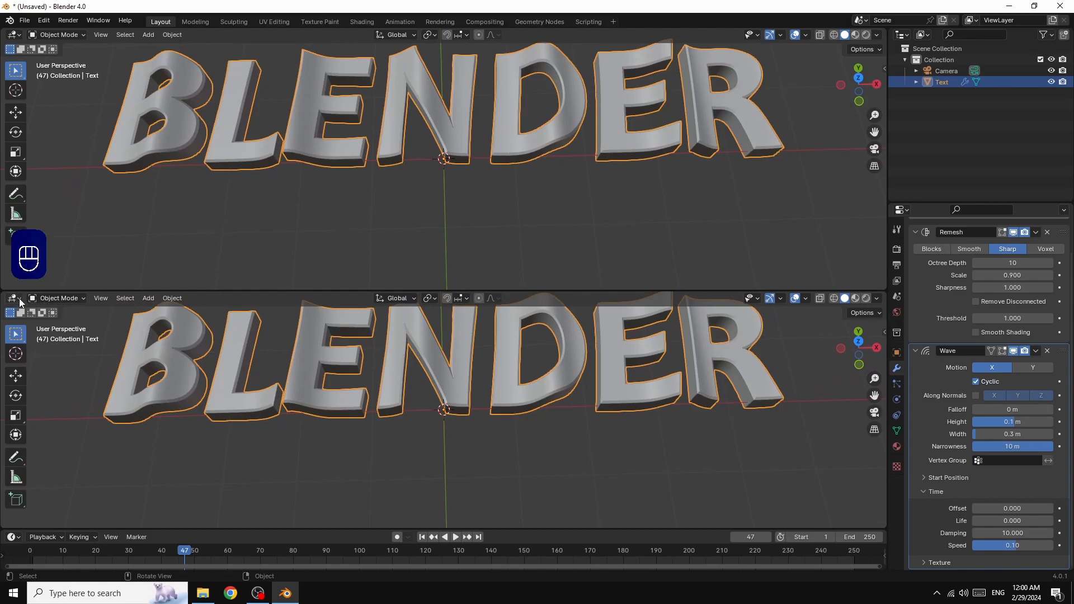
pyautogui.click(15, 299)
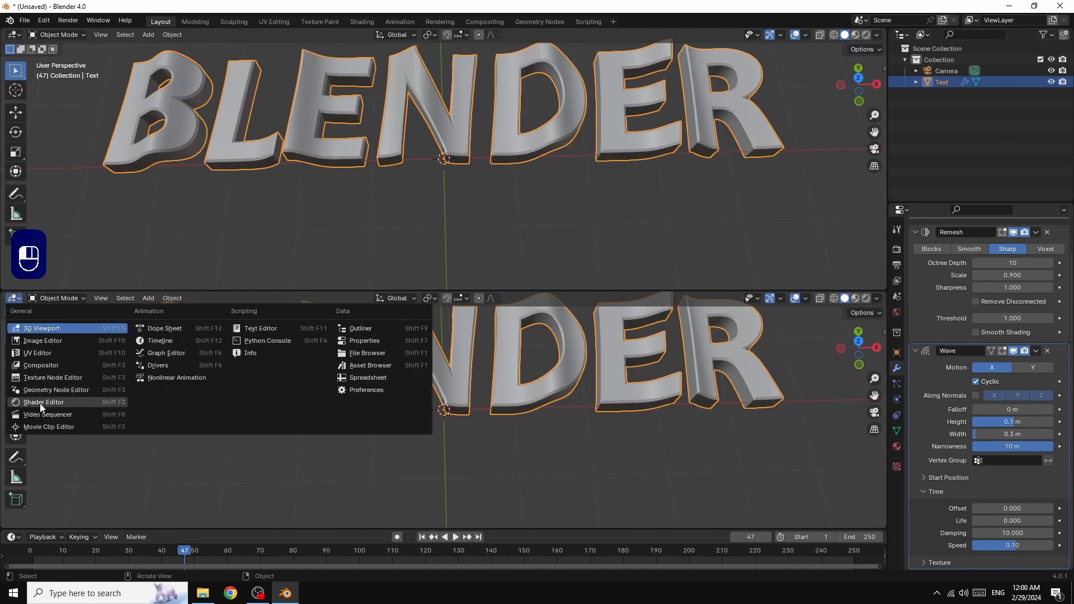
pyautogui.click(40, 403)
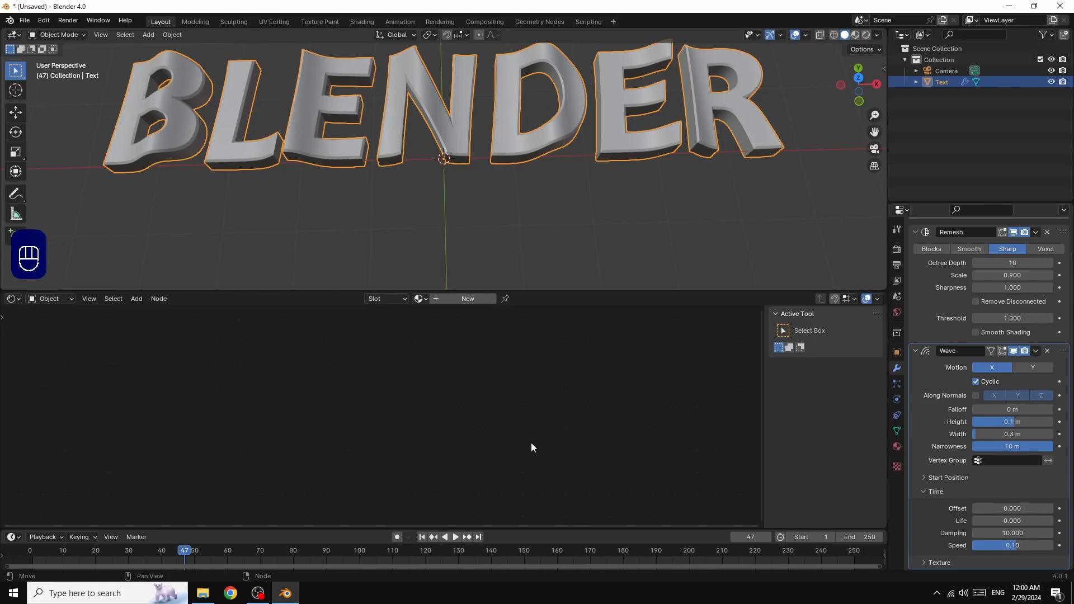
pyautogui.press('n')
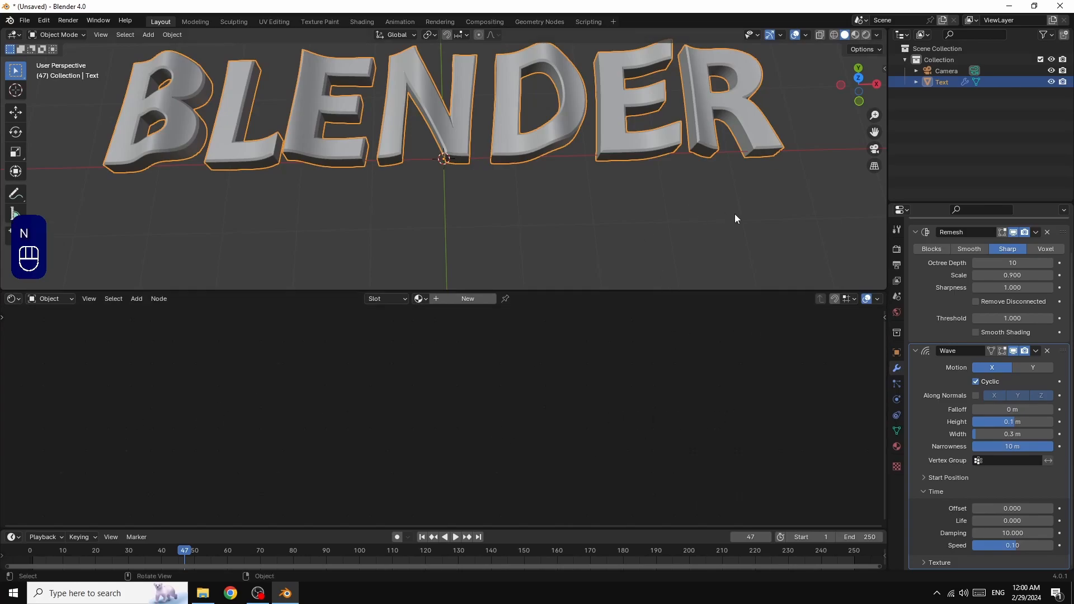
pyautogui.moveTo(673, 288); pyautogui.dragTo(669, 314)
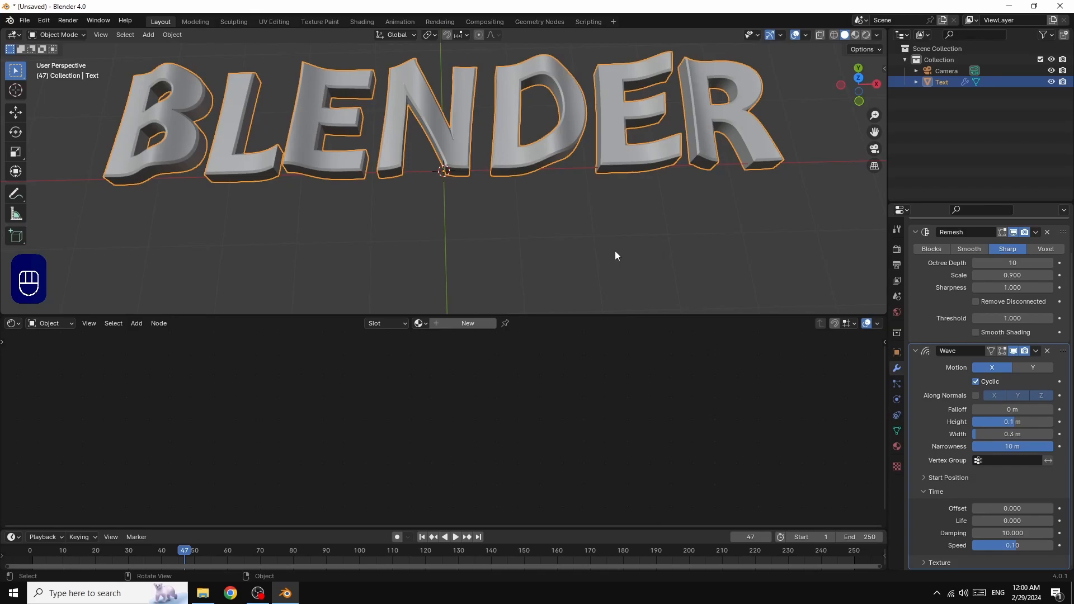
pyautogui.click(24, 20)
# Save the project as 'WAVE TEXT.blend' in the documents folder
pyautogui.press('ctrl')
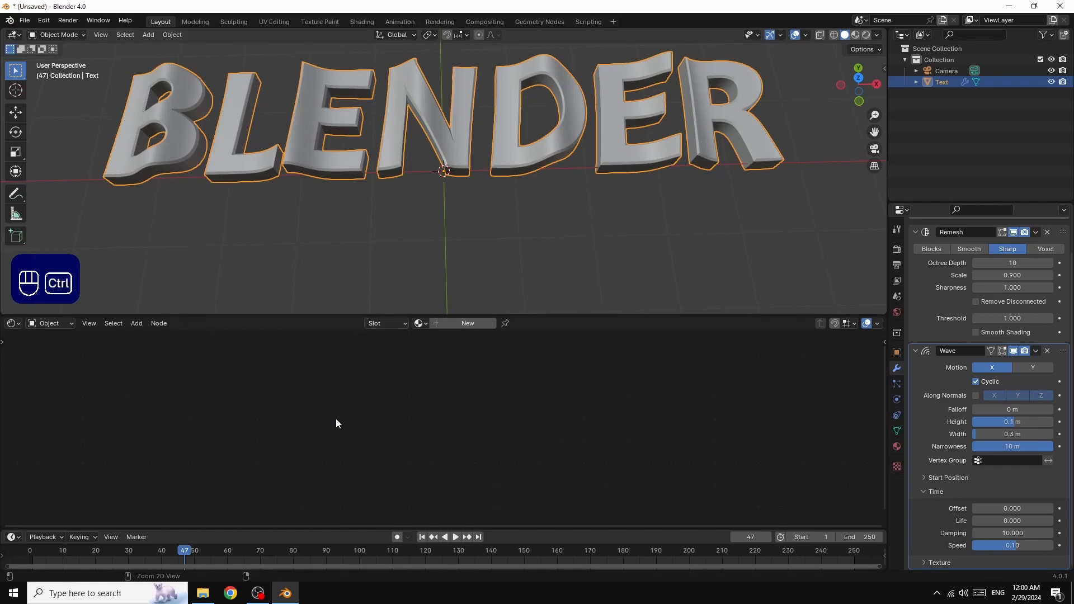
pyautogui.hotkey('ctrl', 's')
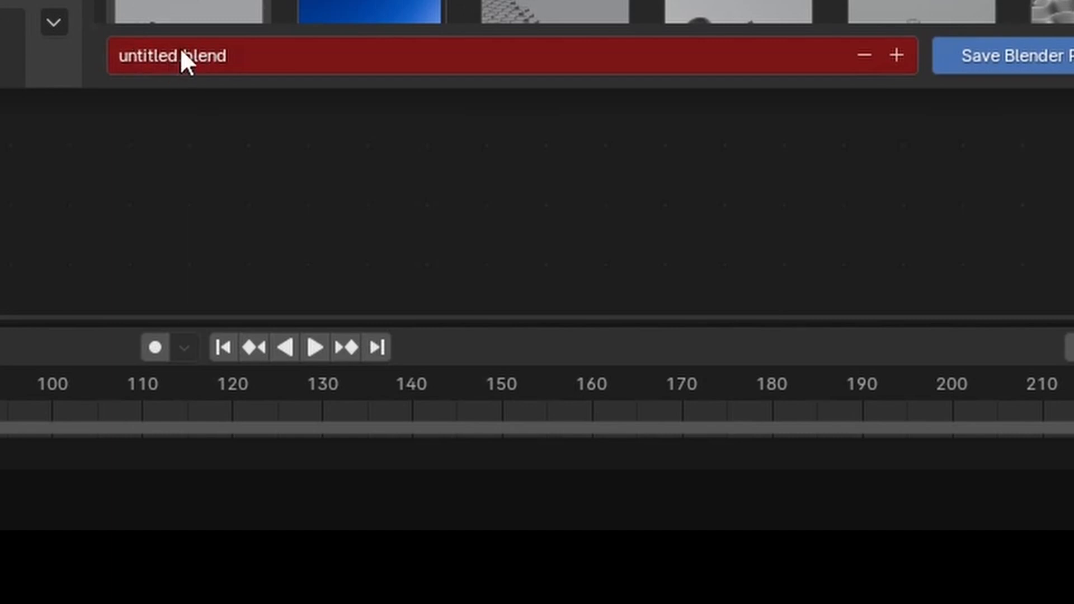
pyautogui.click(179, 49)
pyautogui.moveTo(176, 55); pyautogui.dragTo(107, 55)
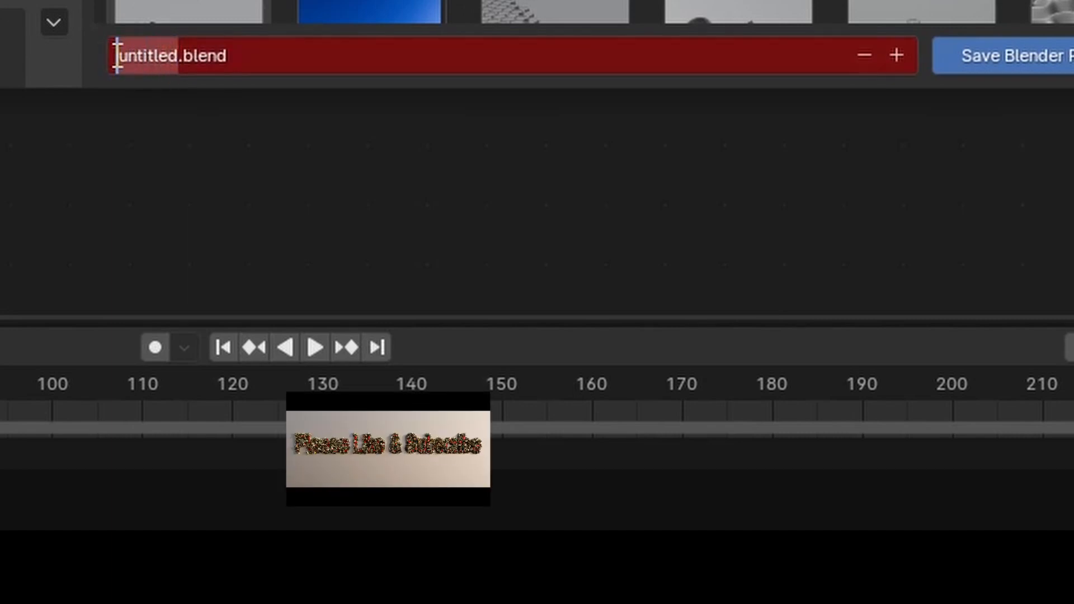
pyautogui.write('WAVE ')
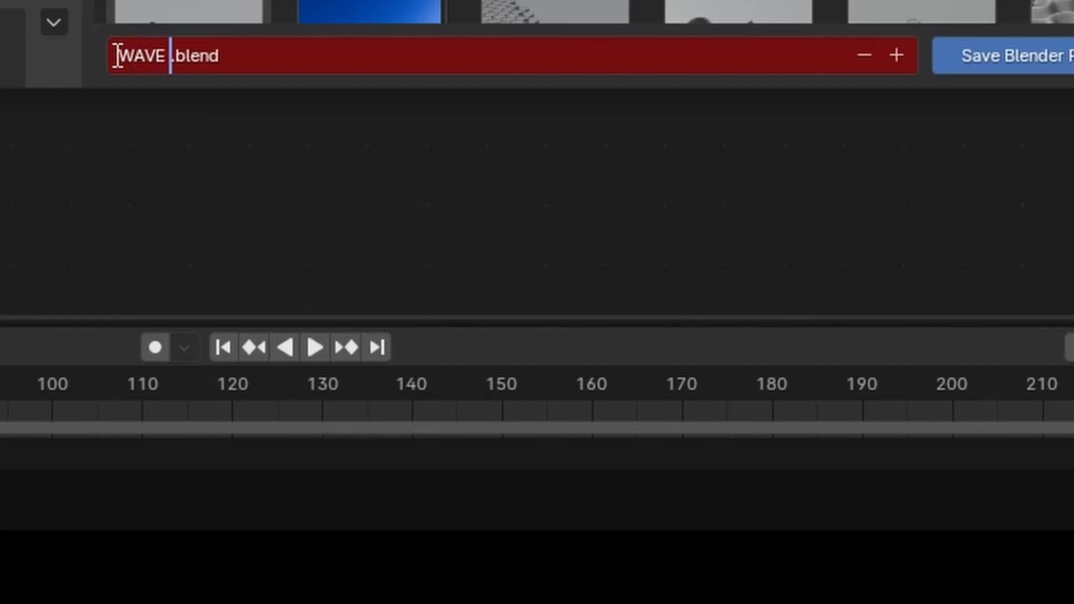
pyautogui.write('TEXT')
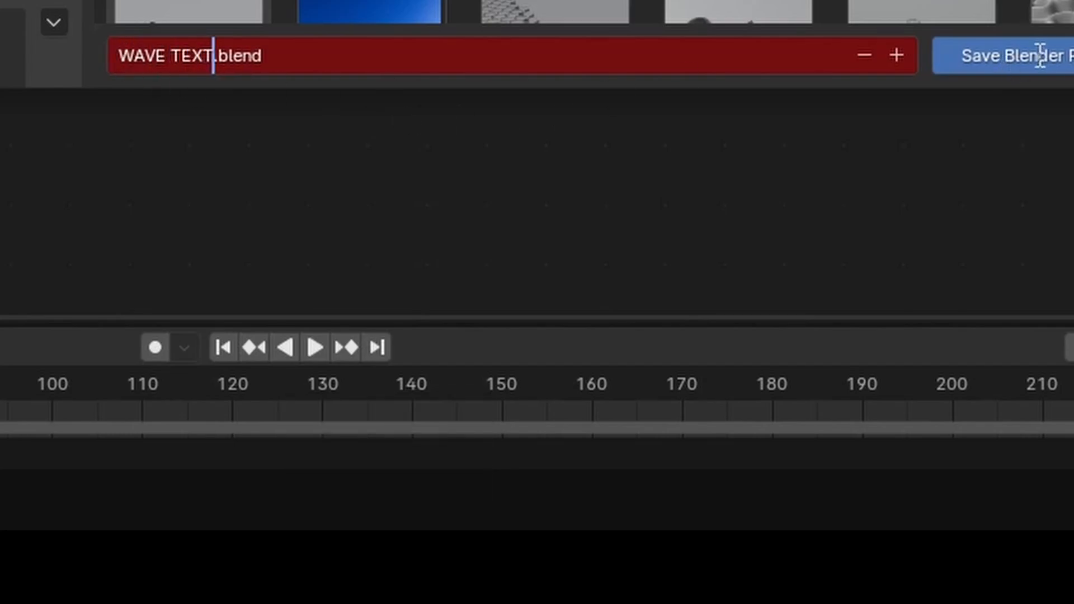
pyautogui.click(1035, 57)
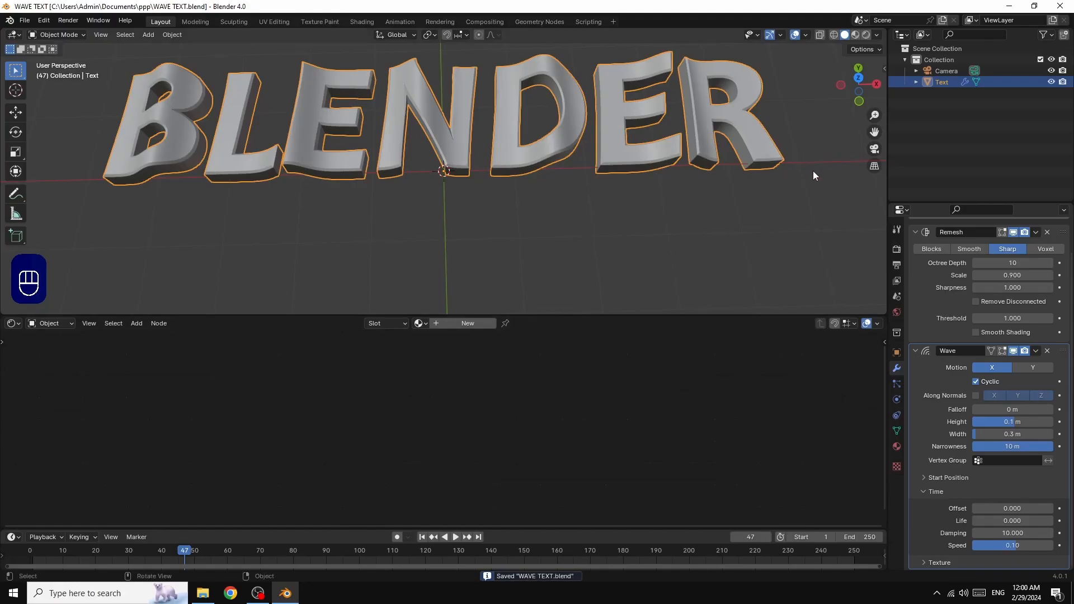
# Deselect the text, align the camera to the current view, and lock Camera to View
pyautogui.click(703, 247)
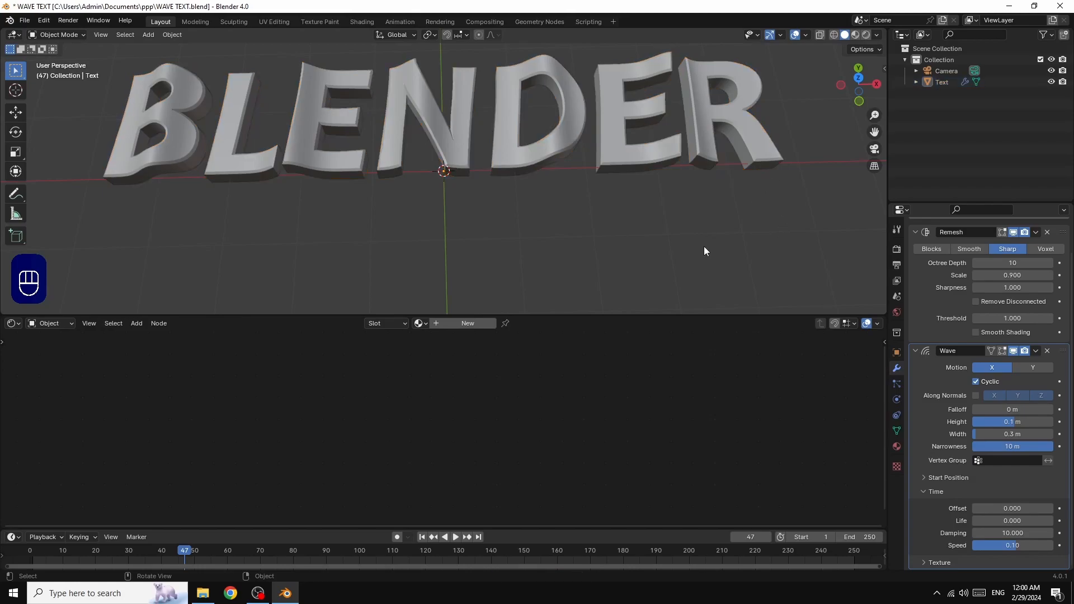
pyautogui.hotkey('ctrl', 'alt')
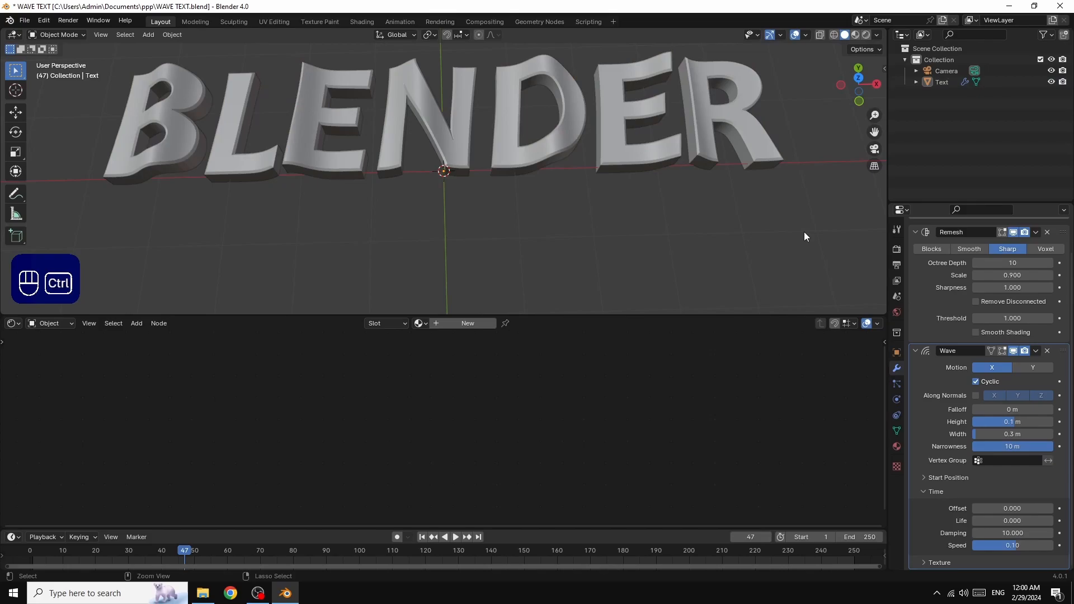
pyautogui.press('ctrl+alt+KP_0')
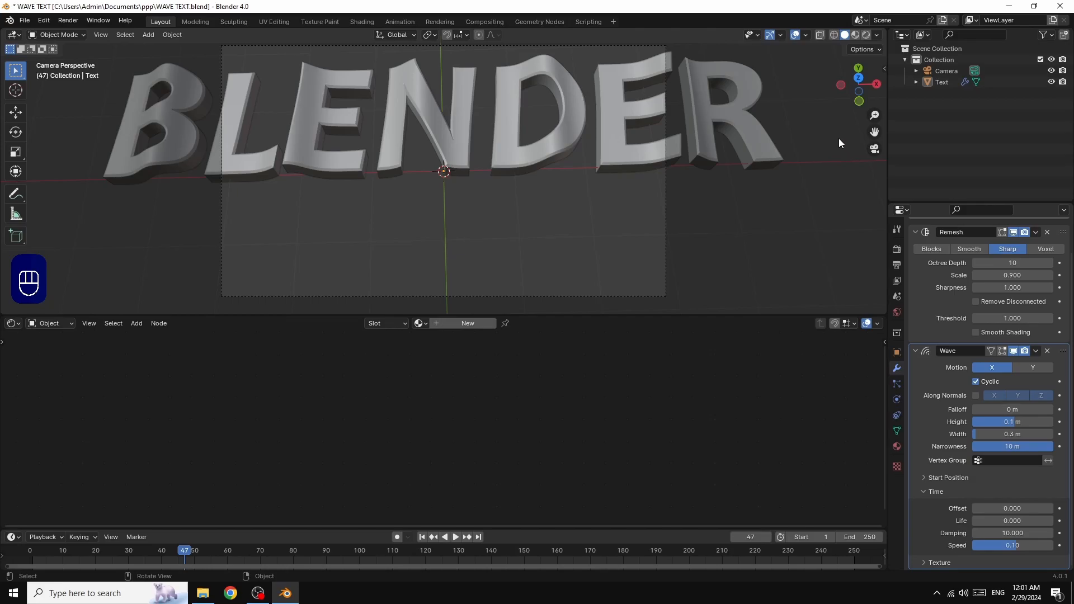
pyautogui.press('n')
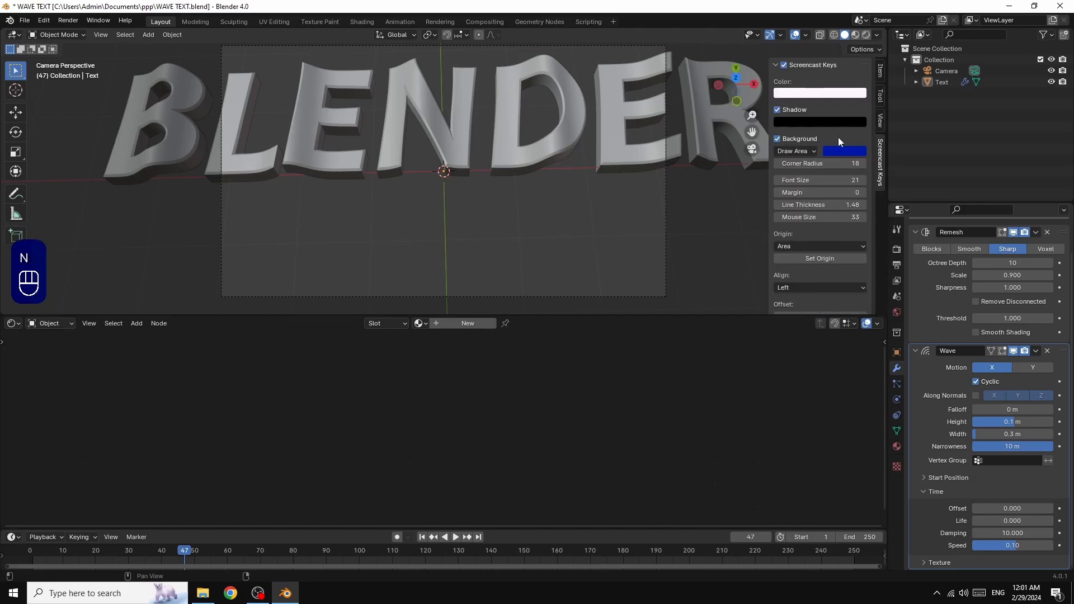
pyautogui.click(881, 119)
pyautogui.click(817, 204)
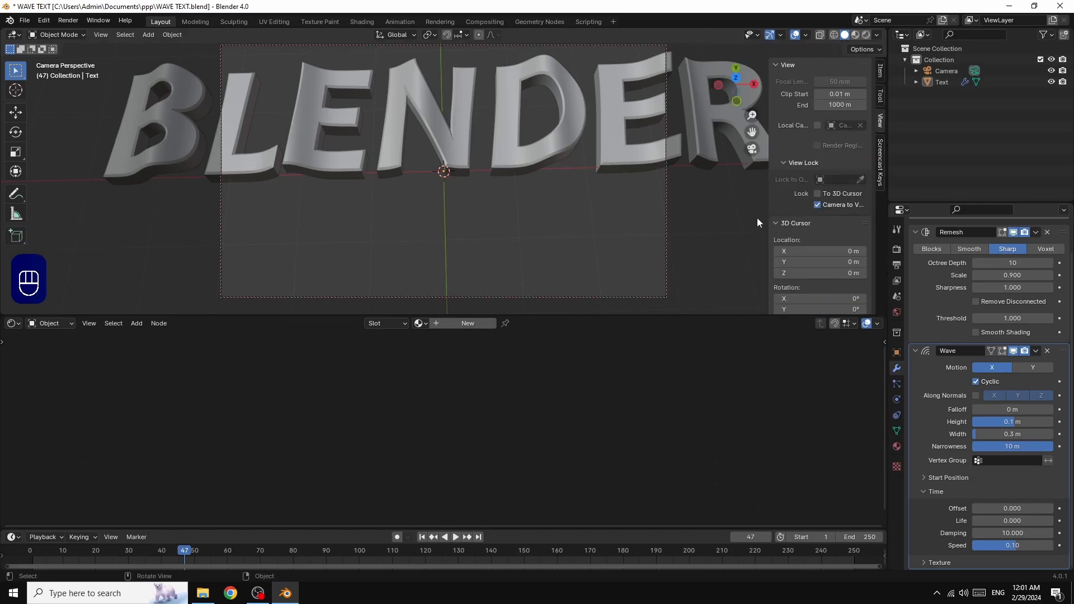
pyautogui.press('n')
# Zoom out, orbit and pan the camera so BLENDER appears smaller and tilted diagonally
pyautogui.scroll(-4, 811, 145)
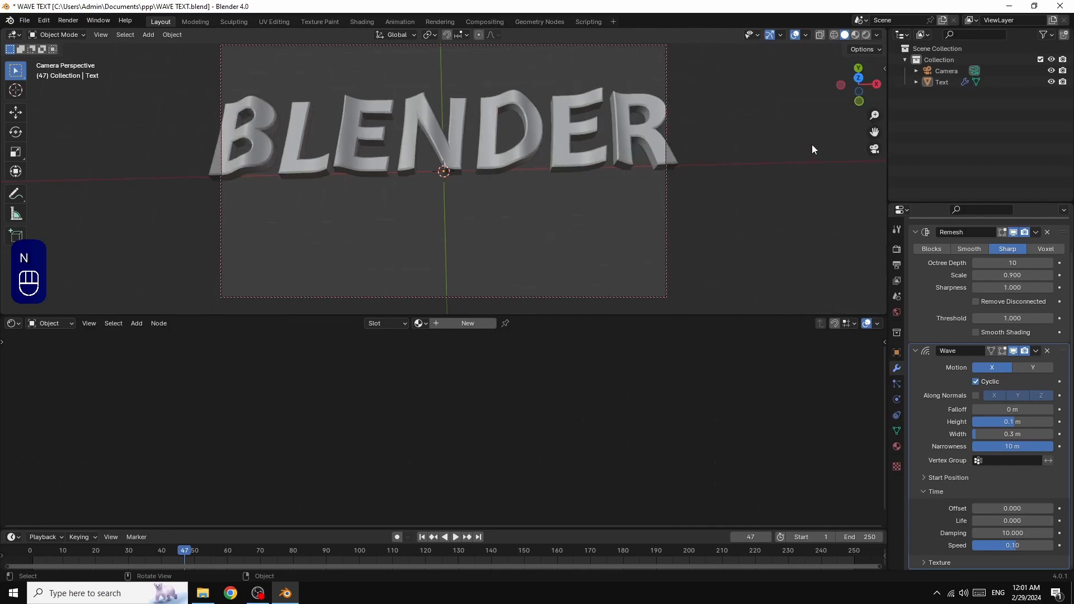
pyautogui.moveTo(875, 86); pyautogui.dragTo(854, 95)
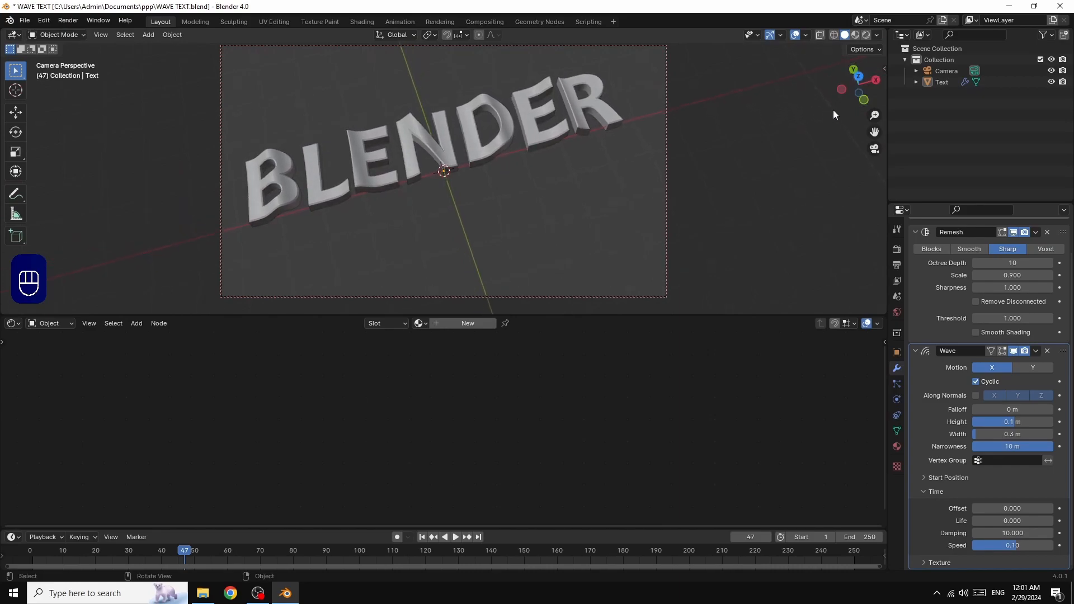
pyautogui.moveTo(874, 132); pyautogui.dragTo(882, 138)
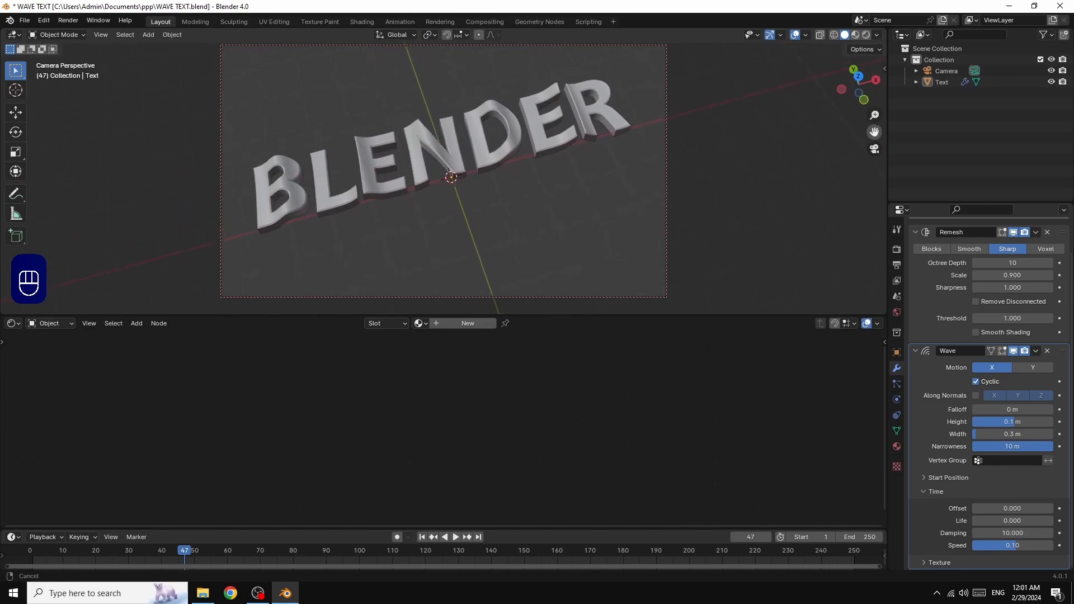
# Add a plane, scale it up, lower it along Z under the text, and return to frame 1
pyautogui.click(149, 34)
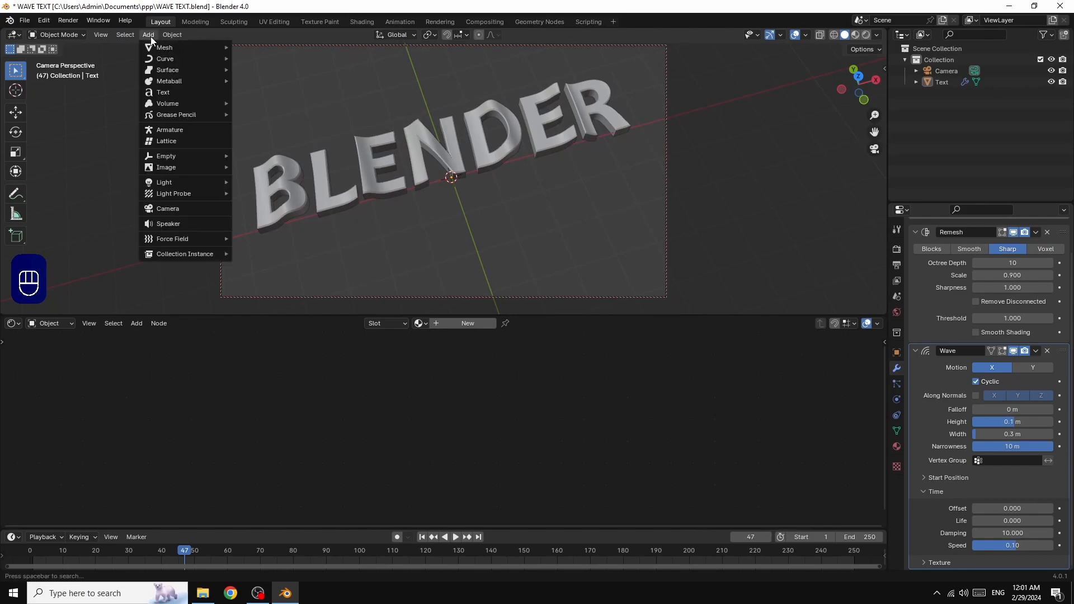
pyautogui.moveTo(157, 50)
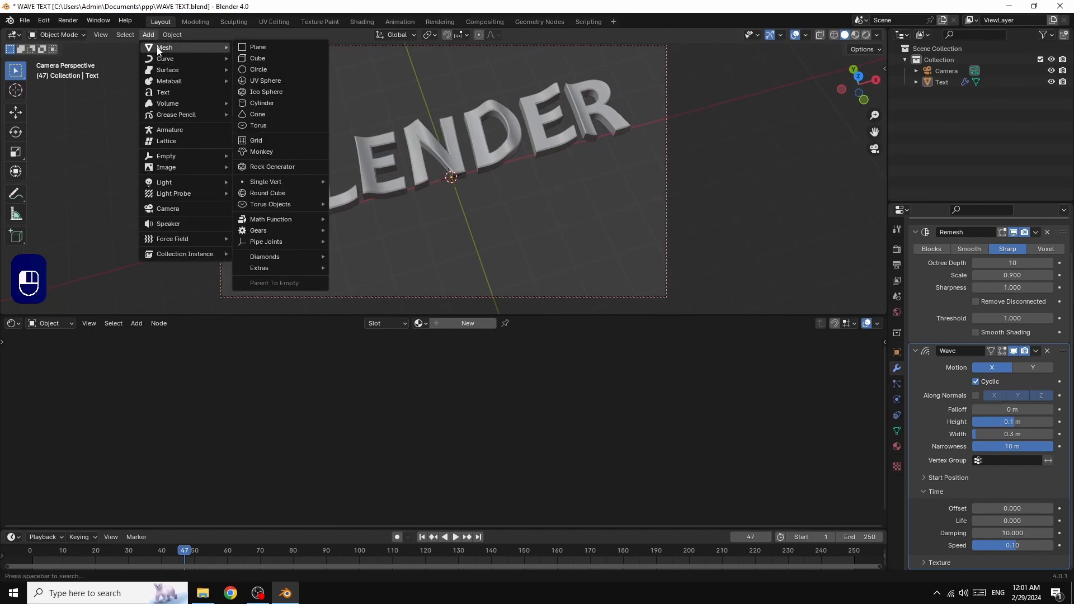
pyautogui.click(267, 48)
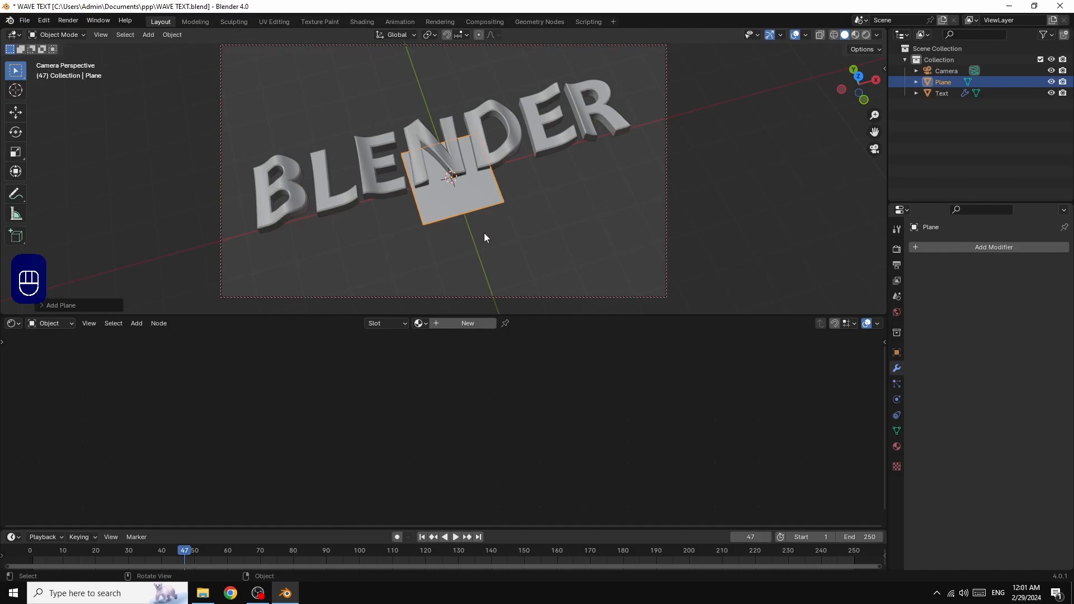
pyautogui.press('s')
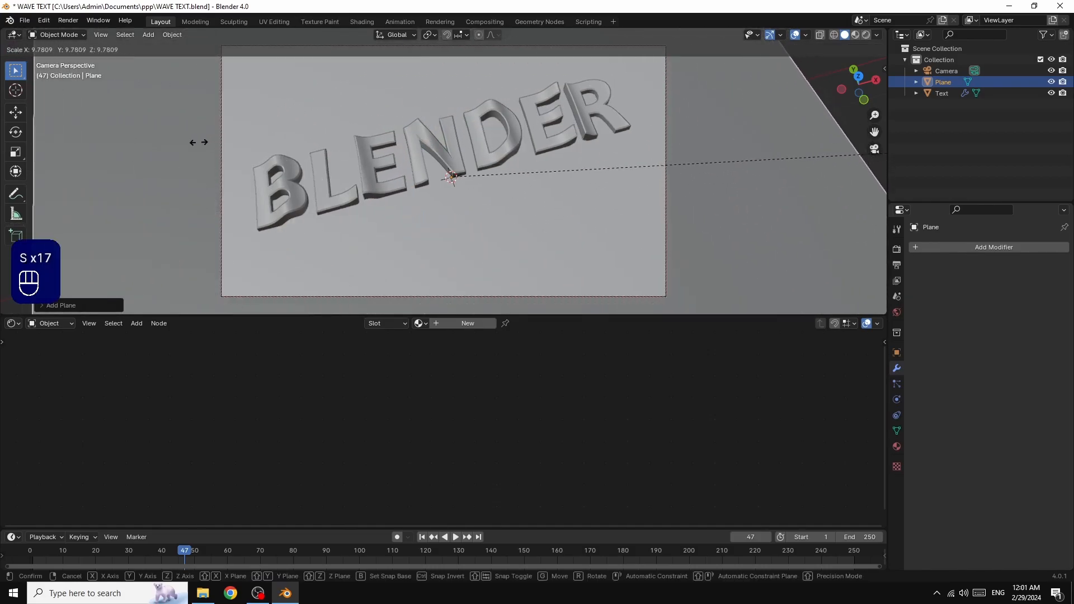
pyautogui.click(117, 148)
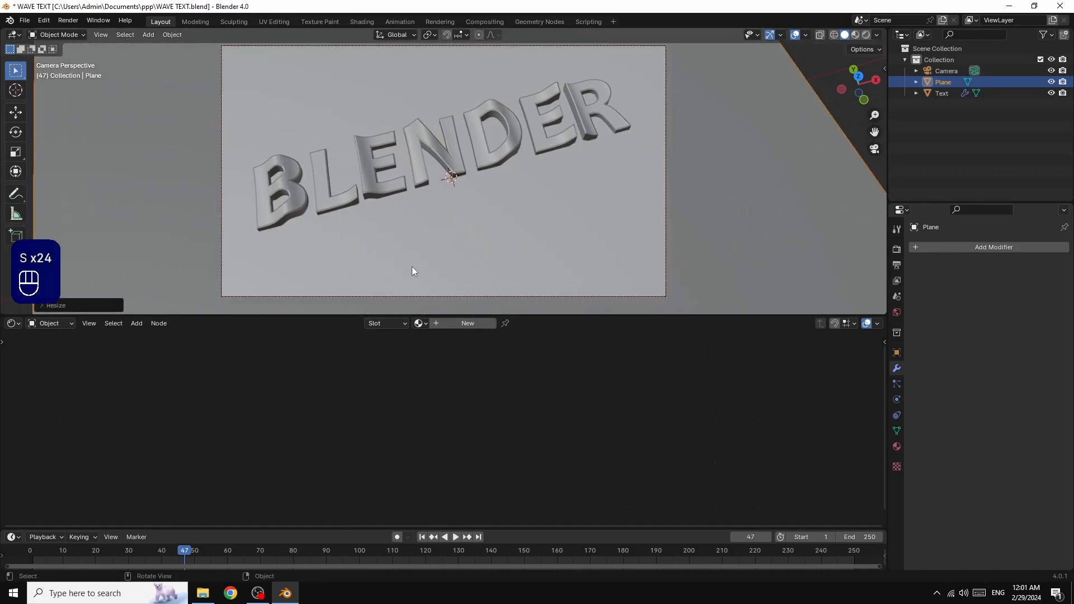
pyautogui.press('g')
pyautogui.press('z')
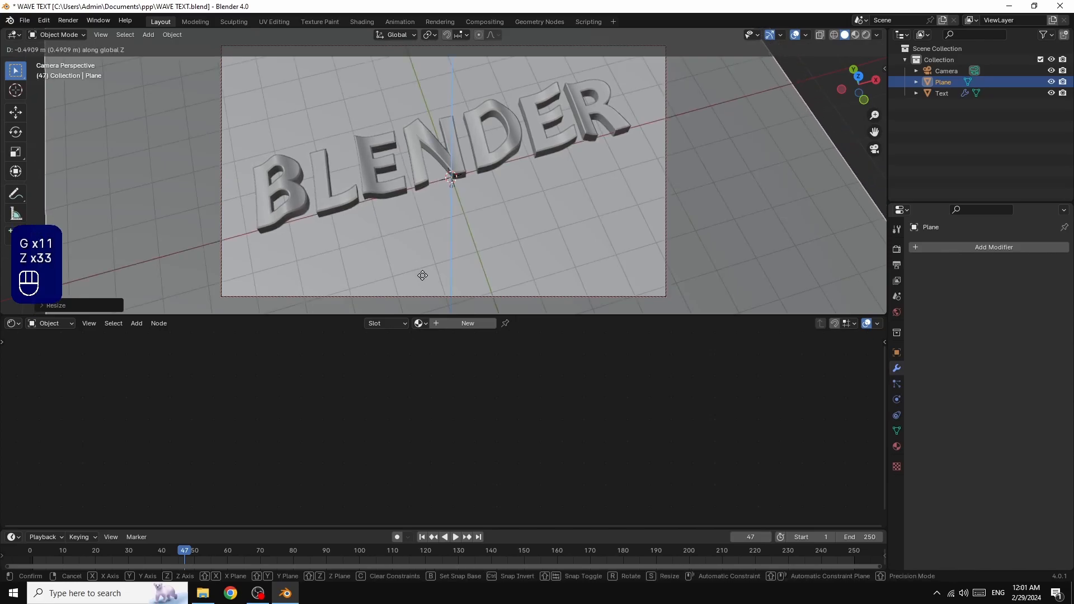
pyautogui.click(423, 275)
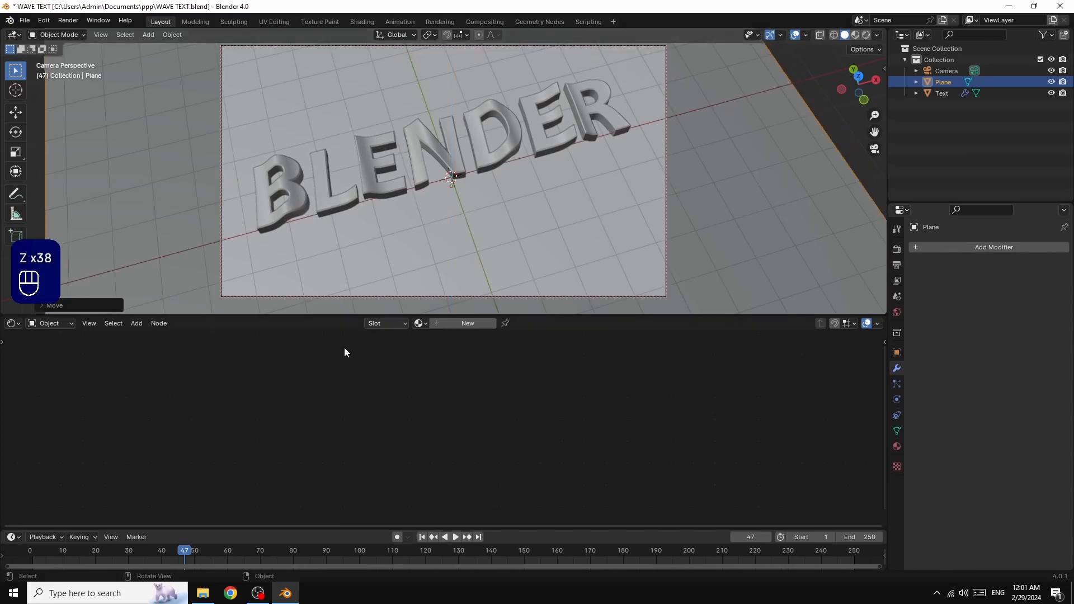
pyautogui.click(423, 537)
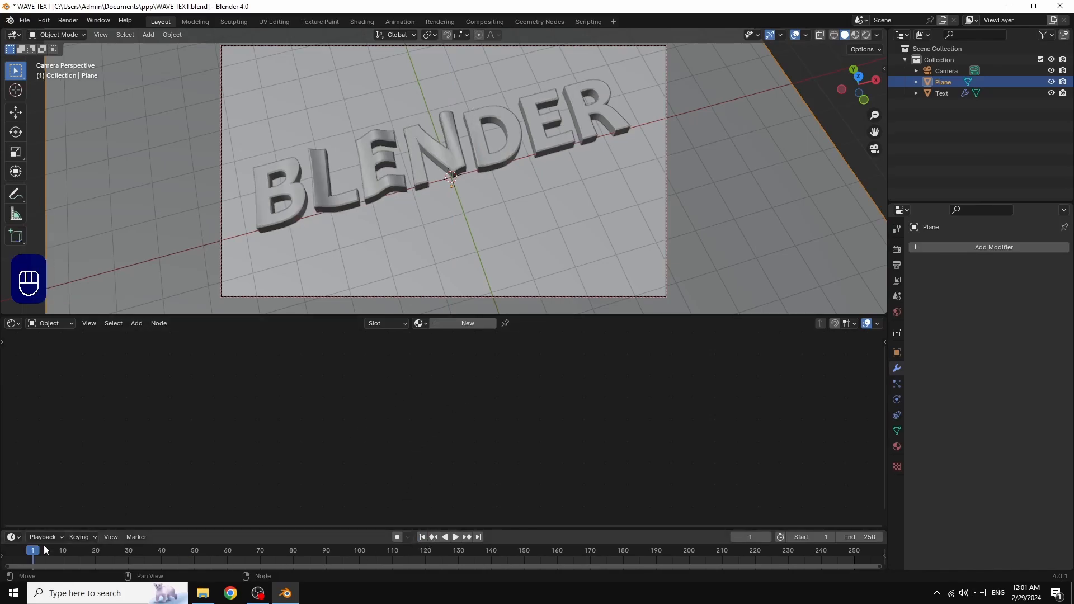
# Orbit and pan the camera view slightly, then select the BLENDER text
pyautogui.moveTo(861, 82)
pyautogui.mouseDown()
pyautogui.moveTo(875, 64)
pyautogui.moveTo(857, 80)
pyautogui.mouseUp()
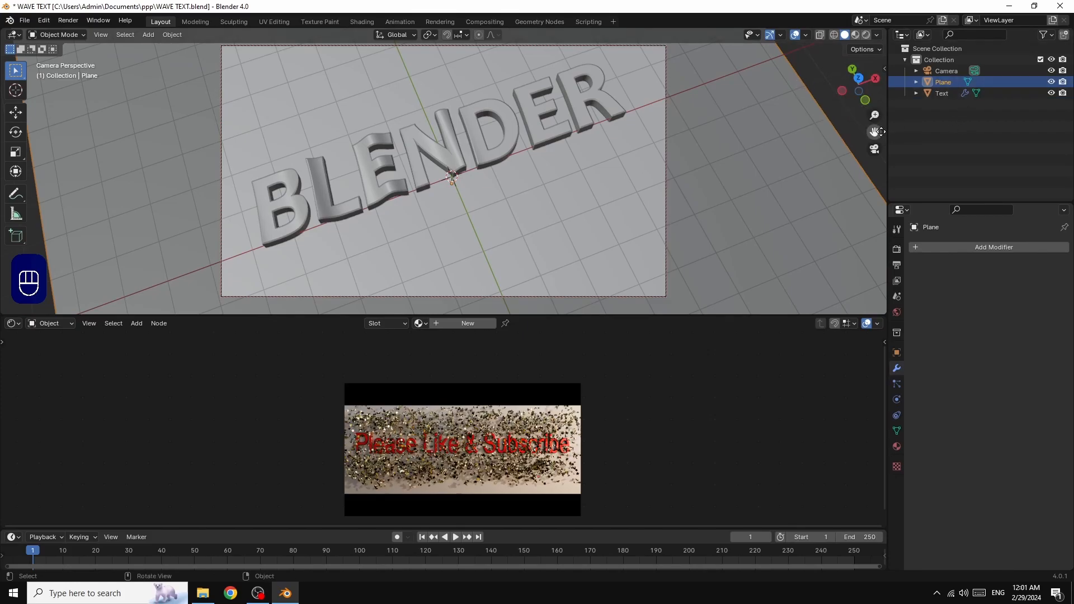
pyautogui.moveTo(875, 131); pyautogui.dragTo(859, 136)
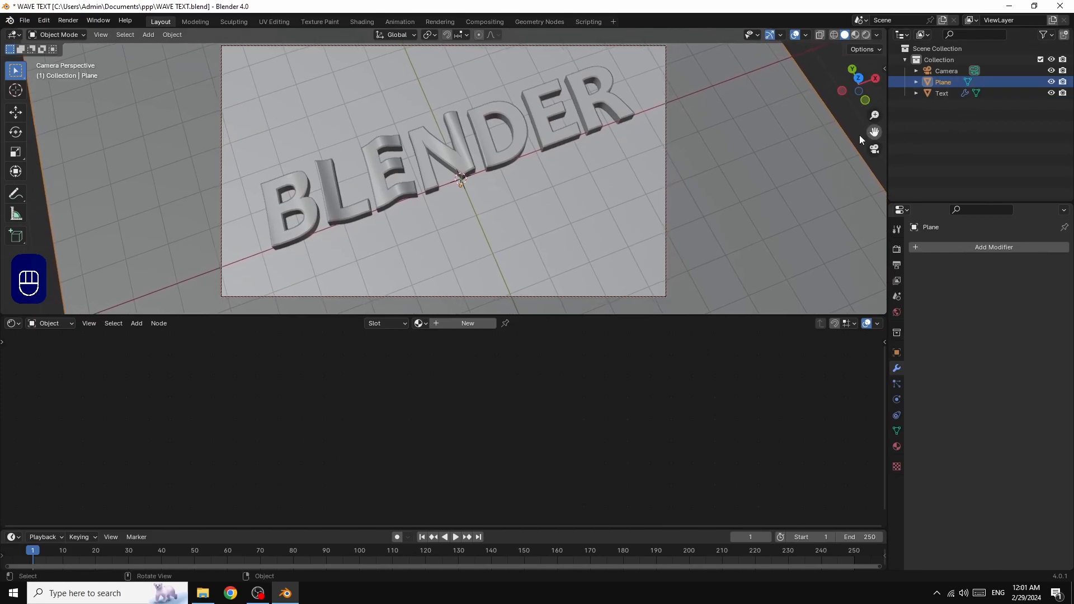
pyautogui.click(491, 161)
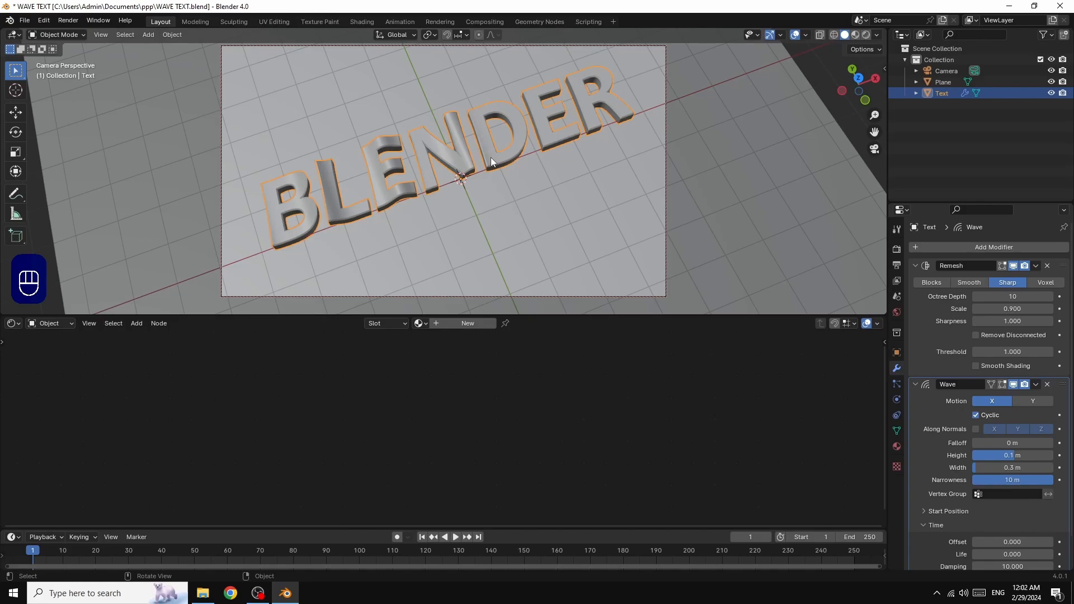
# Scale up the BLENDER text, set its Scale Y to 1.786, and recentre the view
pyautogui.press('s')
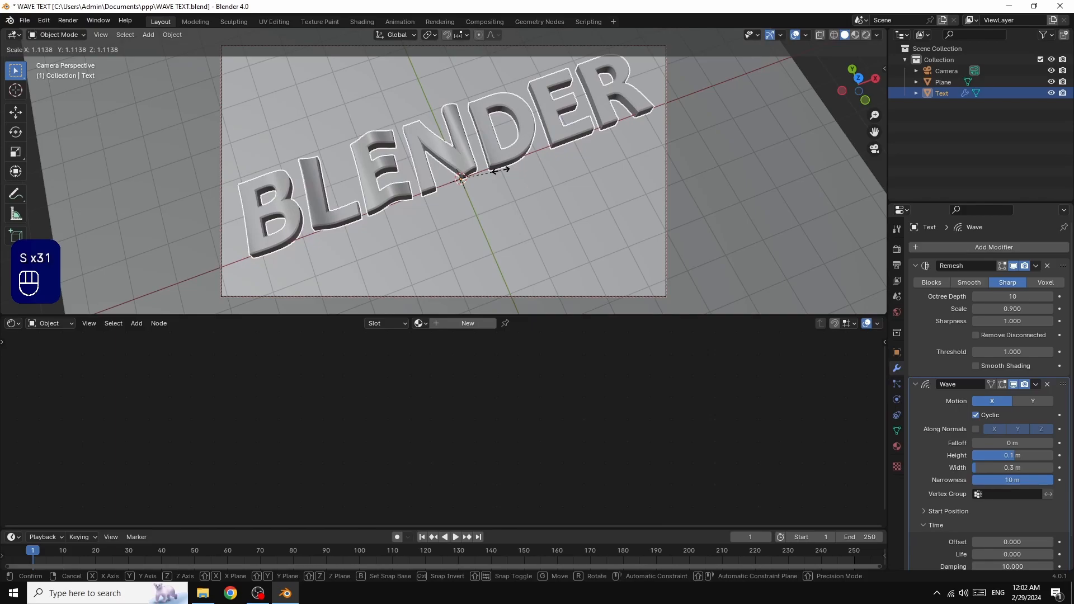
pyautogui.click(498, 168)
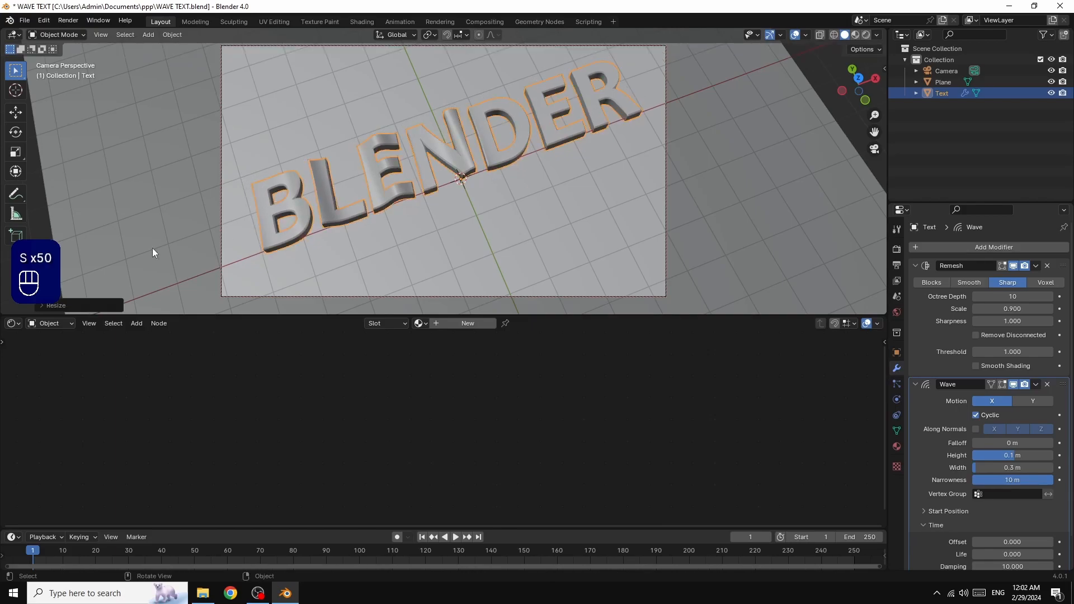
pyautogui.click(94, 305)
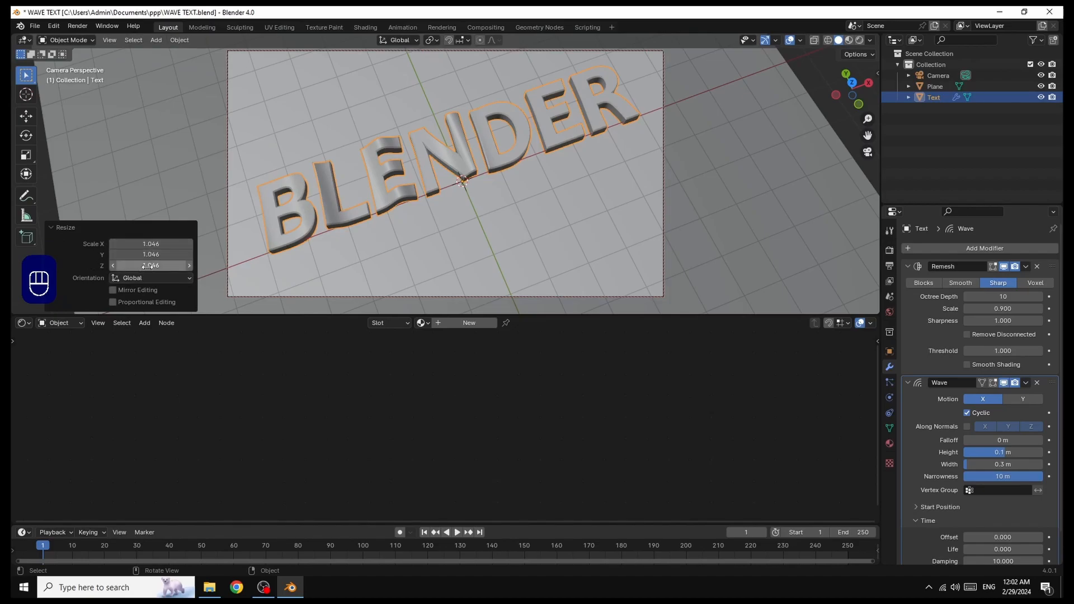
pyautogui.moveTo(159, 246)
pyautogui.mouseDown()
pyautogui.moveTo(201, 254)
pyautogui.moveTo(135, 259)
pyautogui.moveTo(156, 256)
pyautogui.mouseUp()
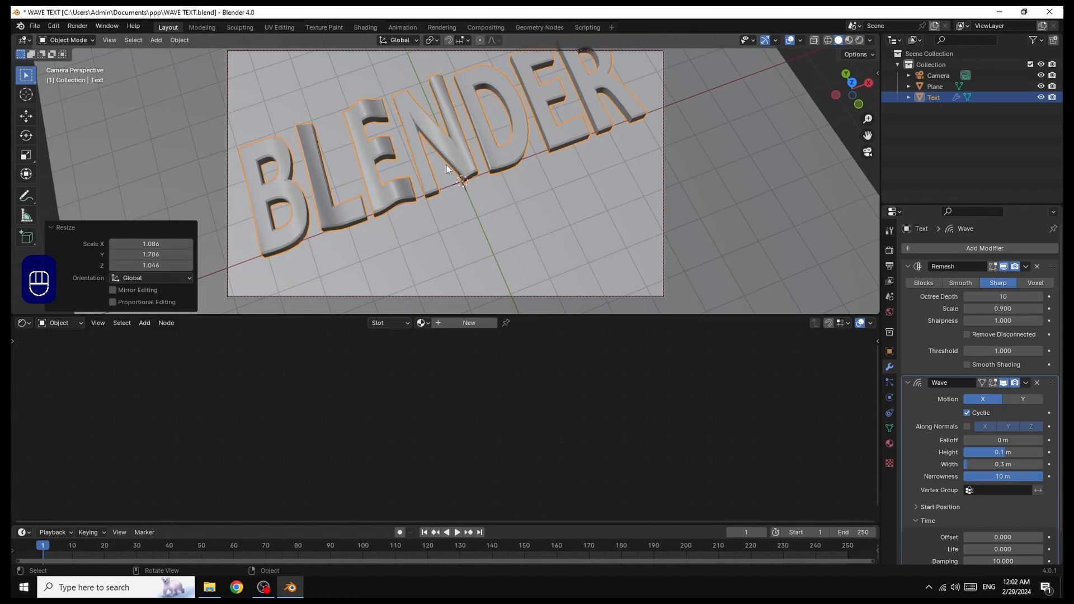
pyautogui.moveTo(867, 135); pyautogui.dragTo(876, 166)
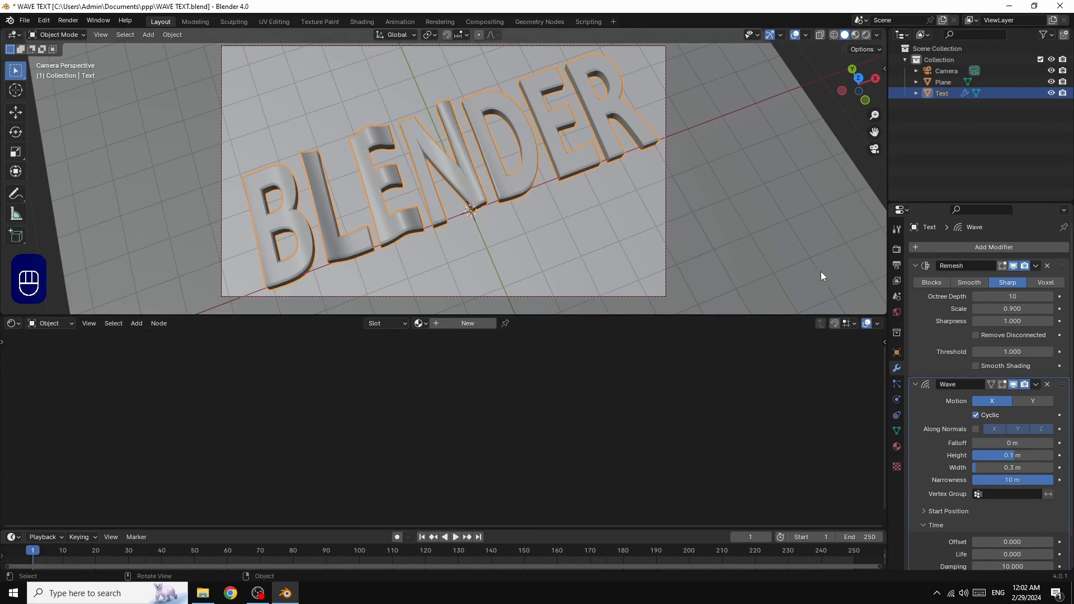
# Set the World colour to an Environment Texture using Documents\HDRI\blue_photo_studio_4k.exr
pyautogui.click(896, 314)
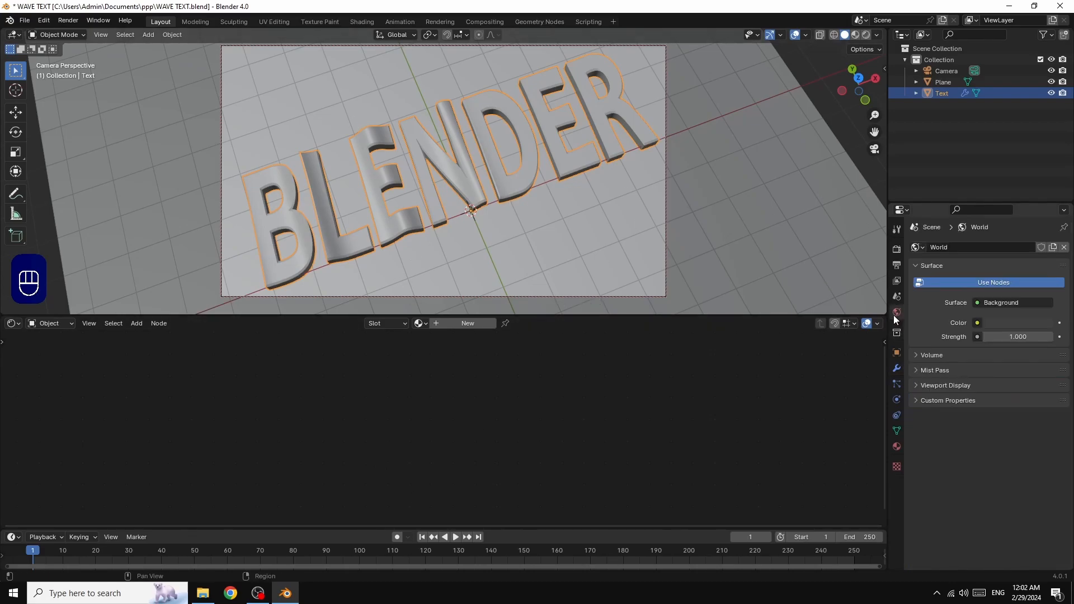
pyautogui.click(978, 324)
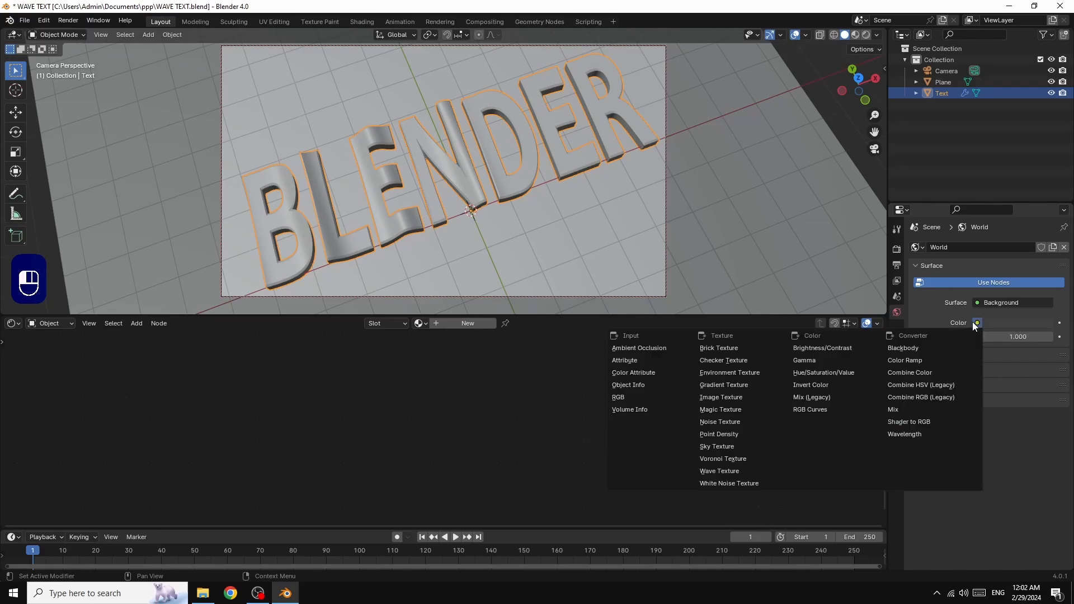
pyautogui.click(746, 374)
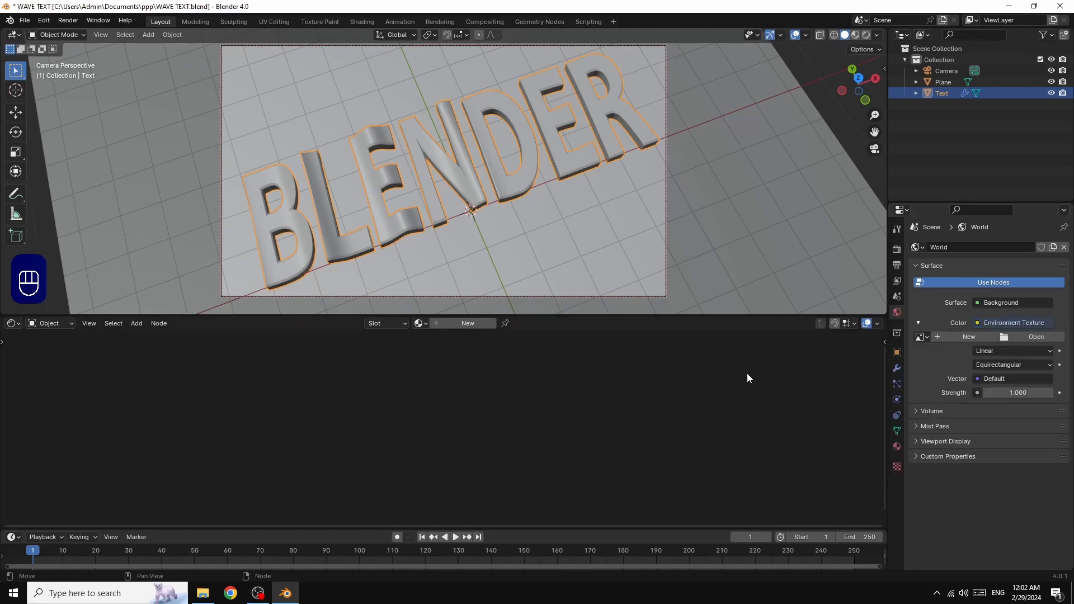
pyautogui.click(1032, 337)
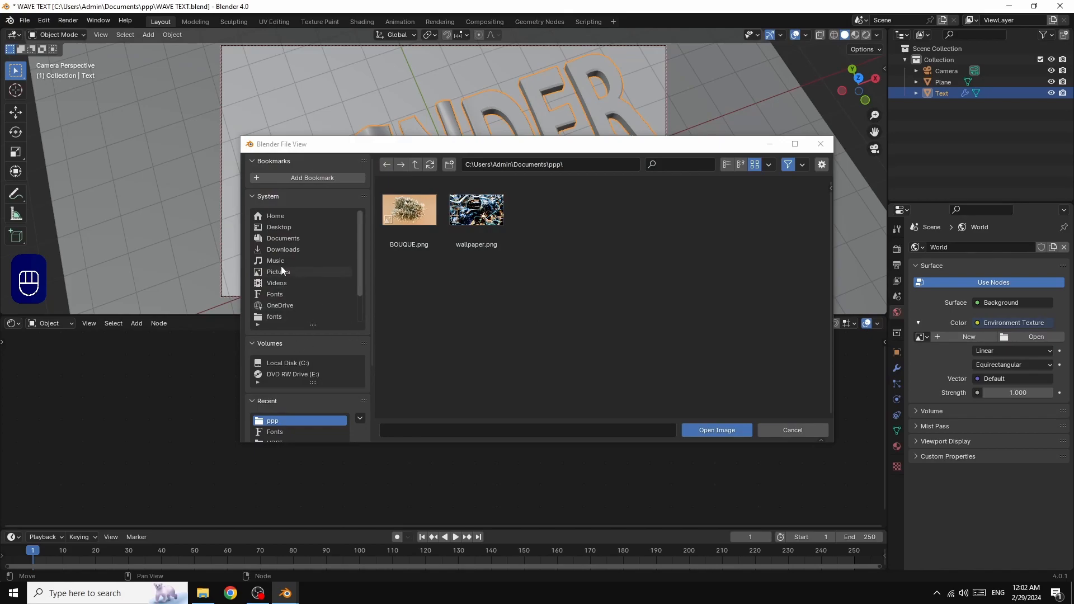
pyautogui.click(282, 239)
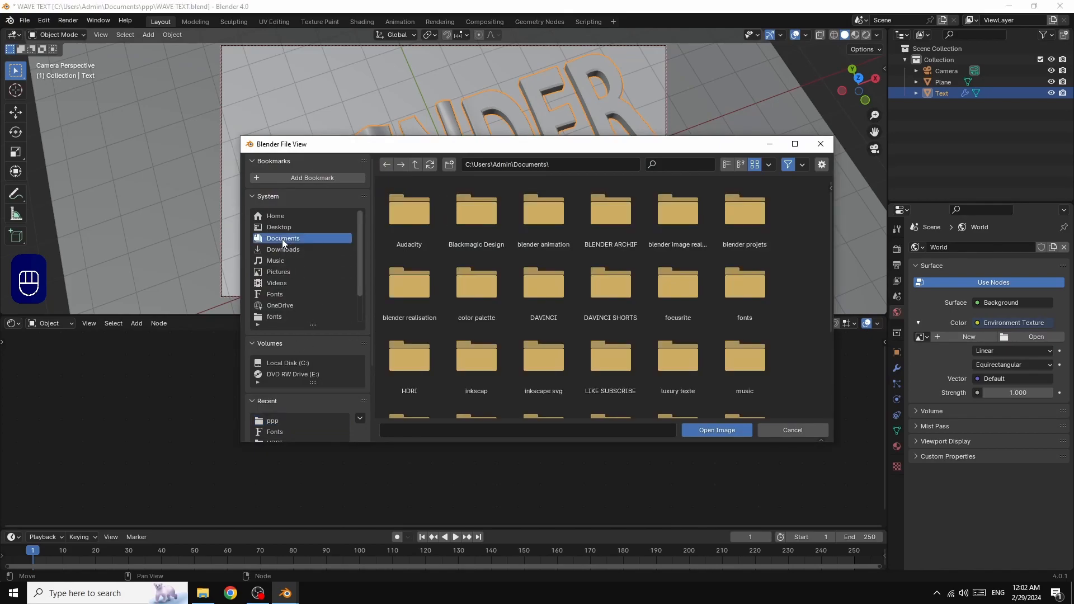
pyautogui.doubleClick(407, 365)
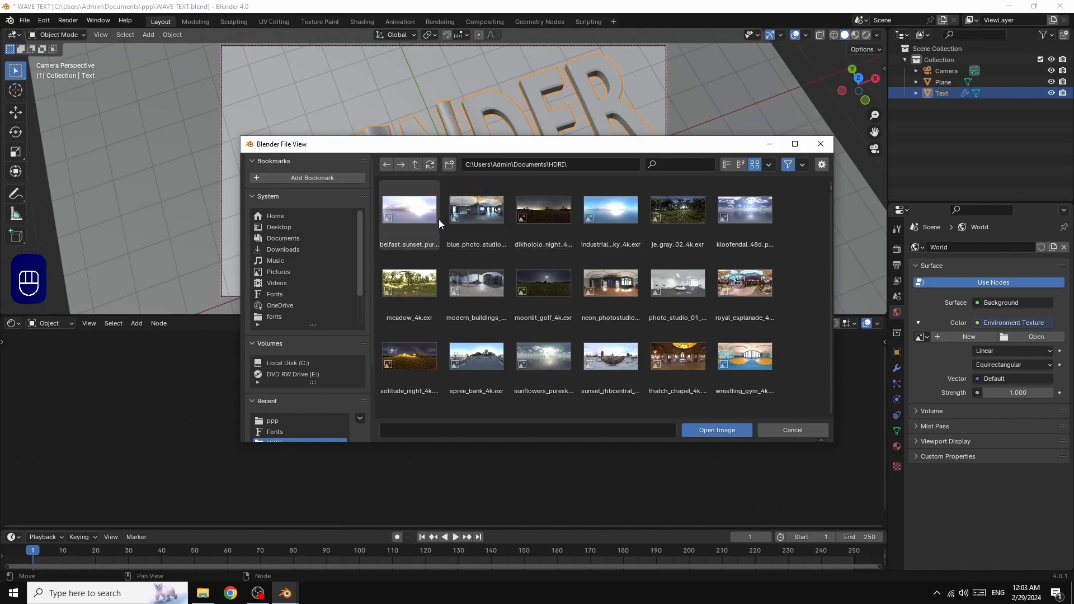
pyautogui.doubleClick(471, 212)
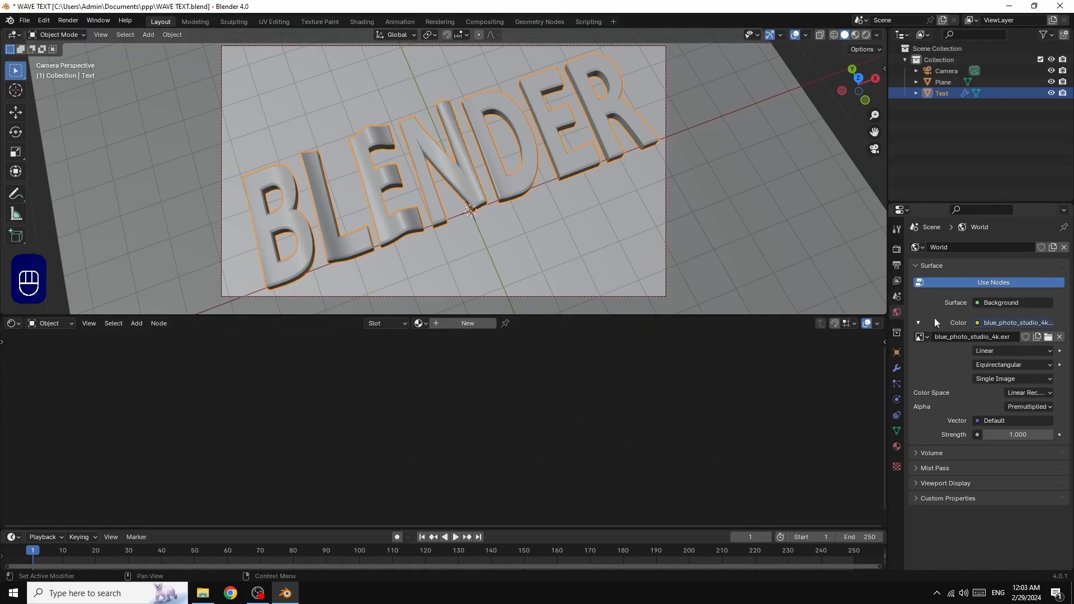
# Set the render engine to Cycles with GPU Compute as the device
pyautogui.click(895, 253)
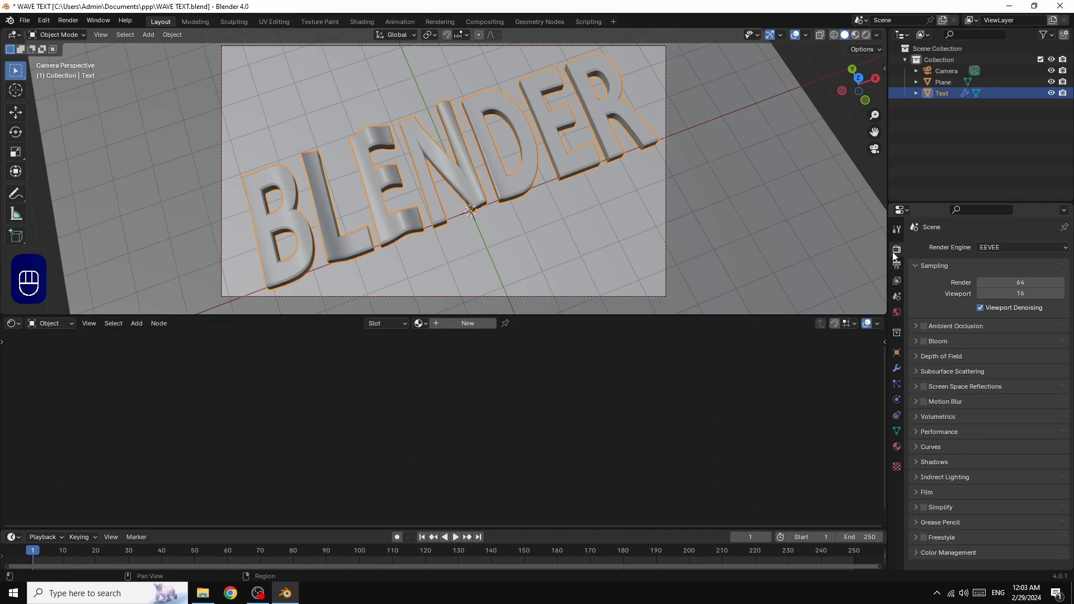
pyautogui.click(998, 246)
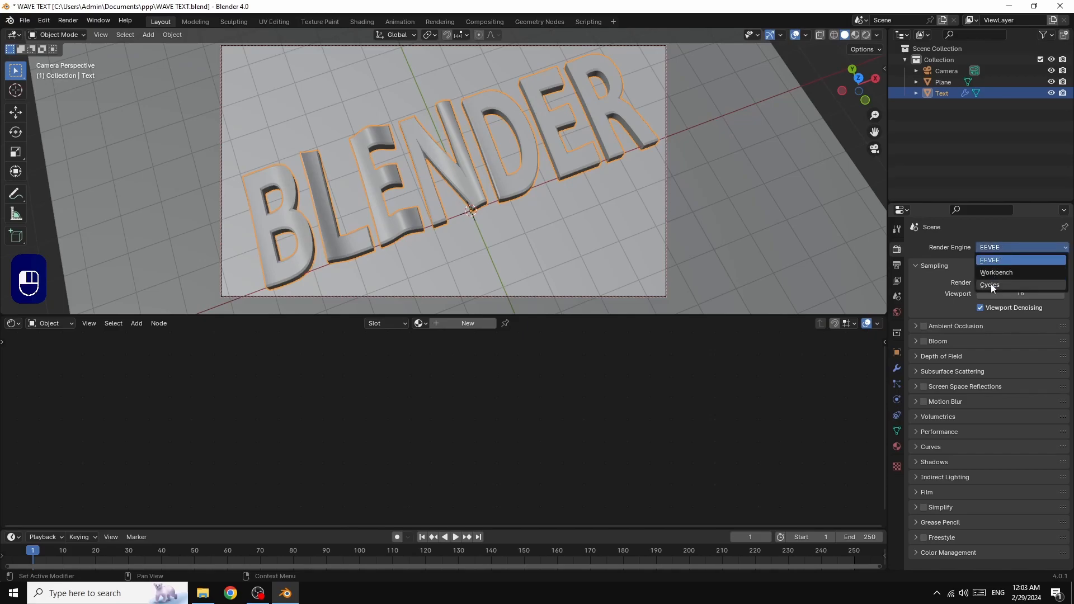
pyautogui.click(991, 284)
pyautogui.click(995, 274)
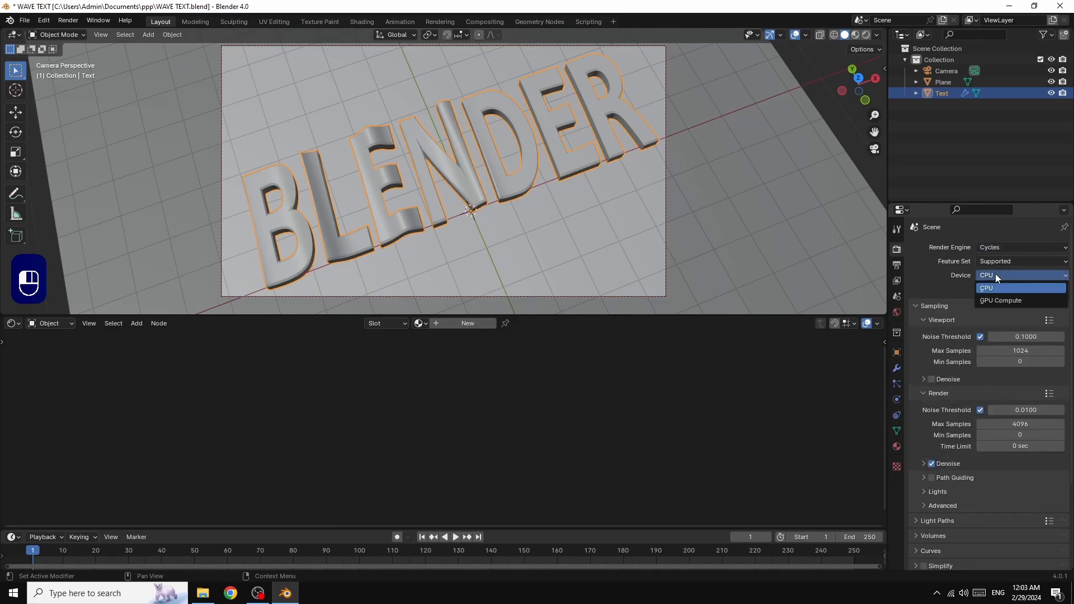
pyautogui.click(994, 300)
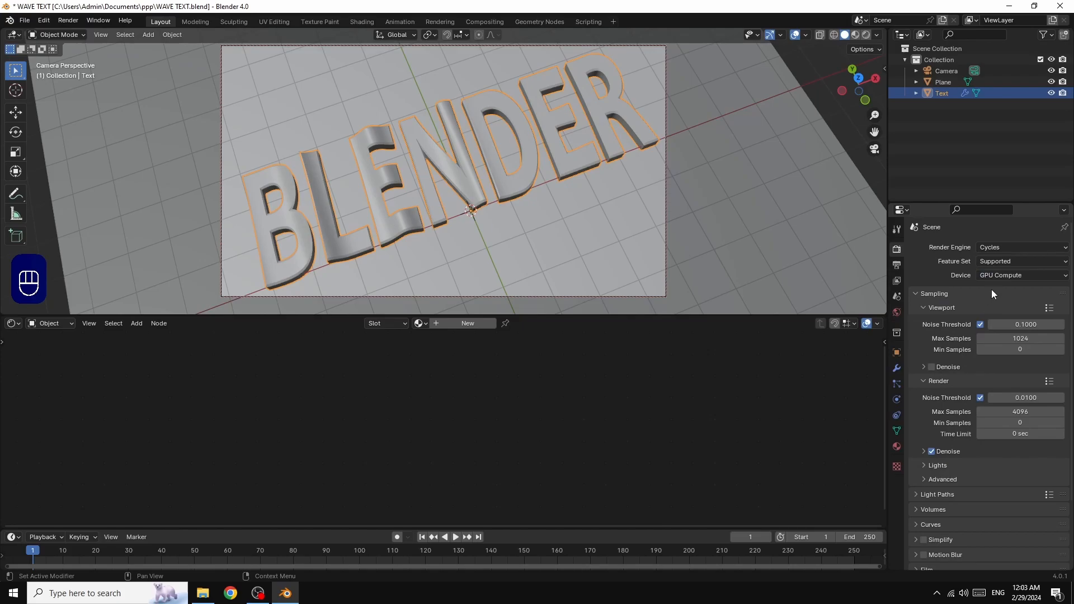
# Set the viewport noise threshold to 0.01 and viewport max samples to 32
pyautogui.click(1024, 324)
pyautogui.write('0.01')
pyautogui.press('Return')
pyautogui.click(1021, 337)
pyautogui.write('32')
pyautogui.press('Return')
# Set the final render noise threshold to 0.1 and render max samples to 30
pyautogui.click(1026, 396)
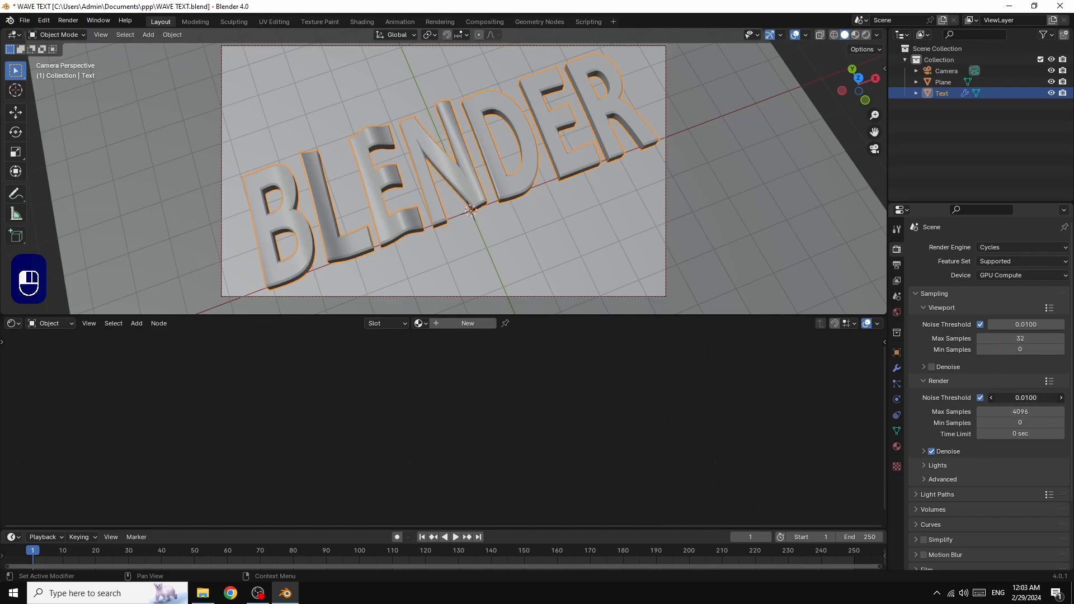
pyautogui.write('1')
pyautogui.press('BackSpace')
pyautogui.write('0.1')
pyautogui.press('Return')
pyautogui.click(1019, 412)
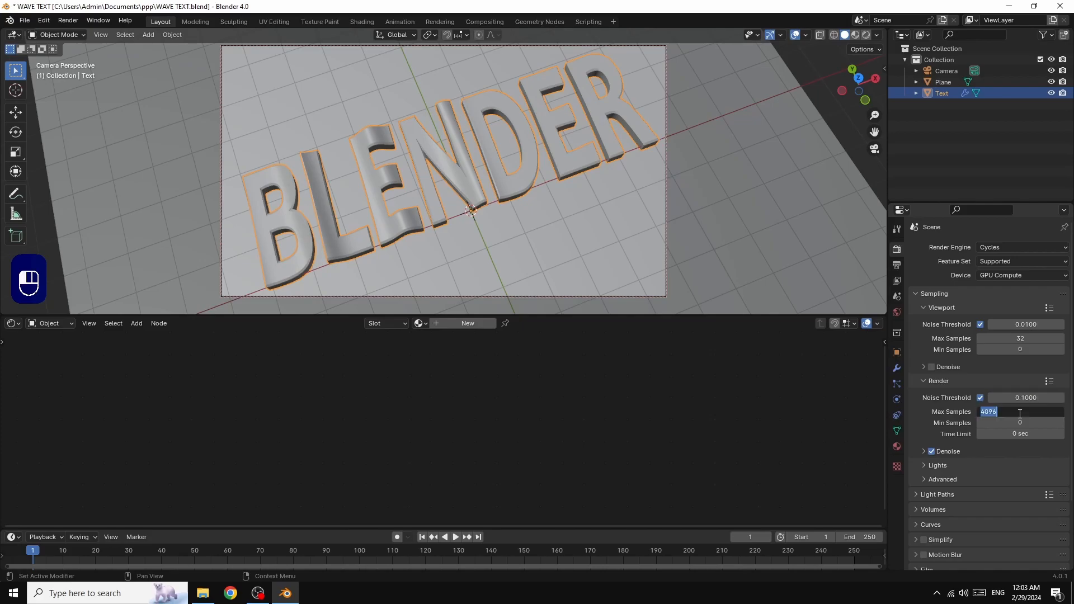
pyautogui.write('30')
pyautogui.press('Return')
# Set all Light Paths max bounce limits to 1
pyautogui.click(916, 494)
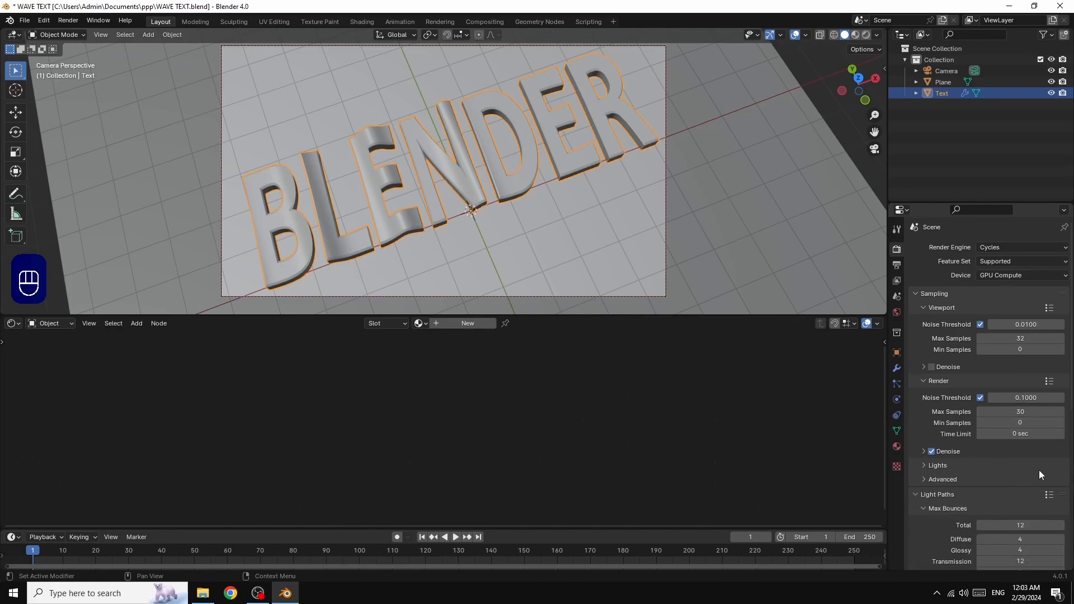
pyautogui.scroll(-4, 1032, 465)
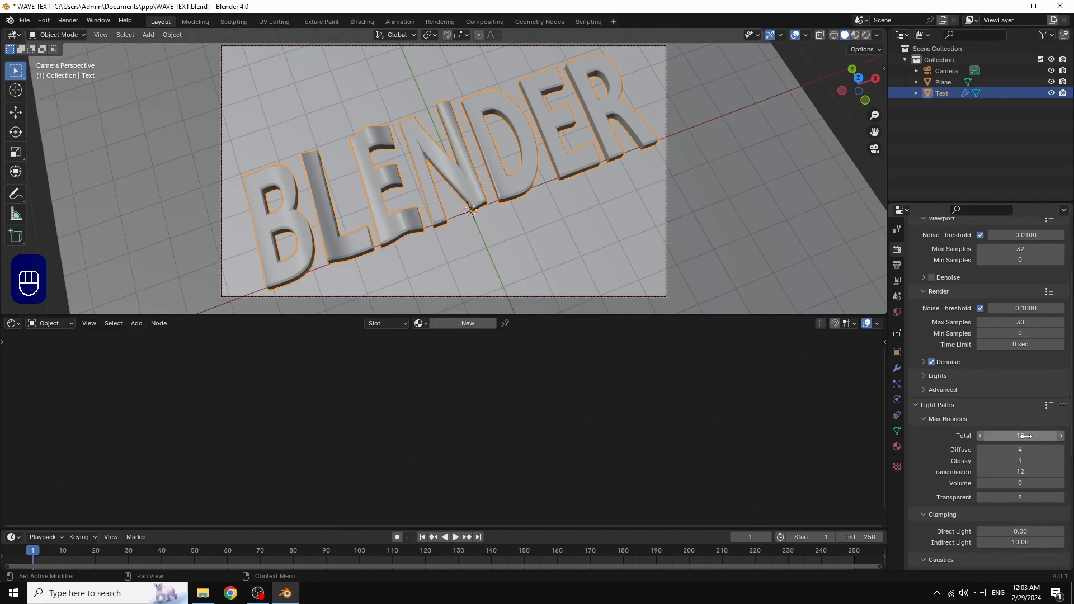
pyautogui.moveTo(1026, 436)
pyautogui.mouseDown()
pyautogui.moveTo(1026, 497)
pyautogui.moveTo(1027, 433)
pyautogui.mouseUp()
pyautogui.write('1')
pyautogui.press('Return')
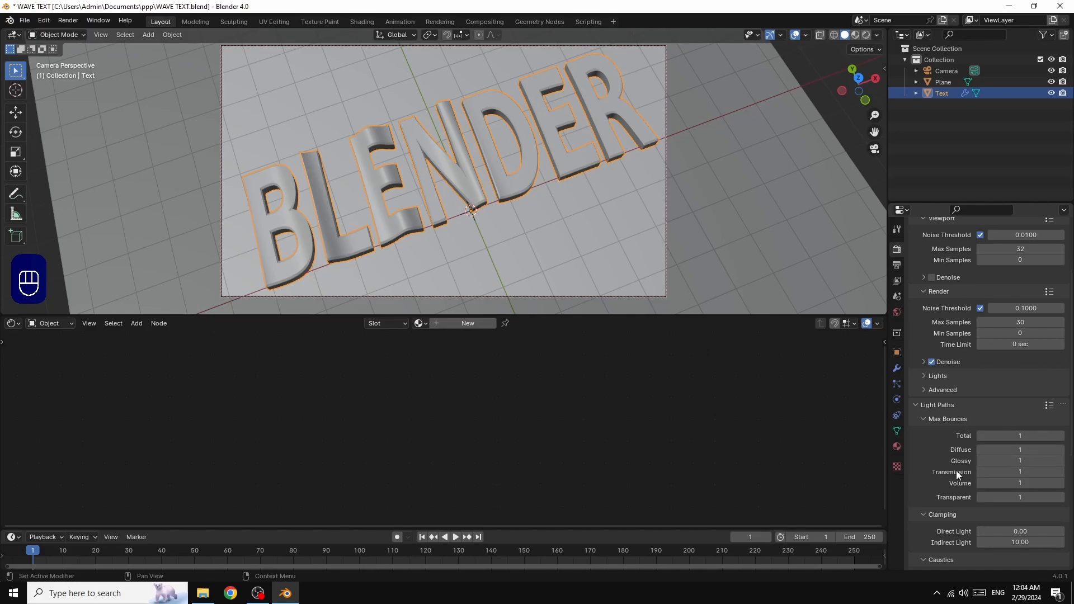
# Turn off reflective and refractive caustics
pyautogui.scroll(-3, 955, 471)
pyautogui.click(980, 523)
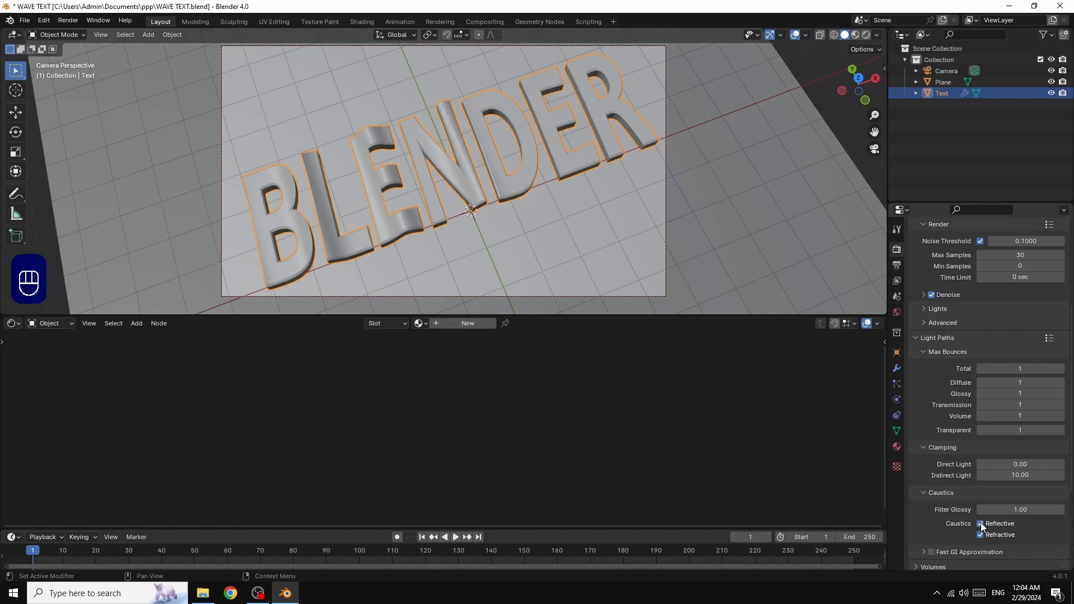
pyautogui.click(980, 535)
pyautogui.scroll(-5, 939, 531)
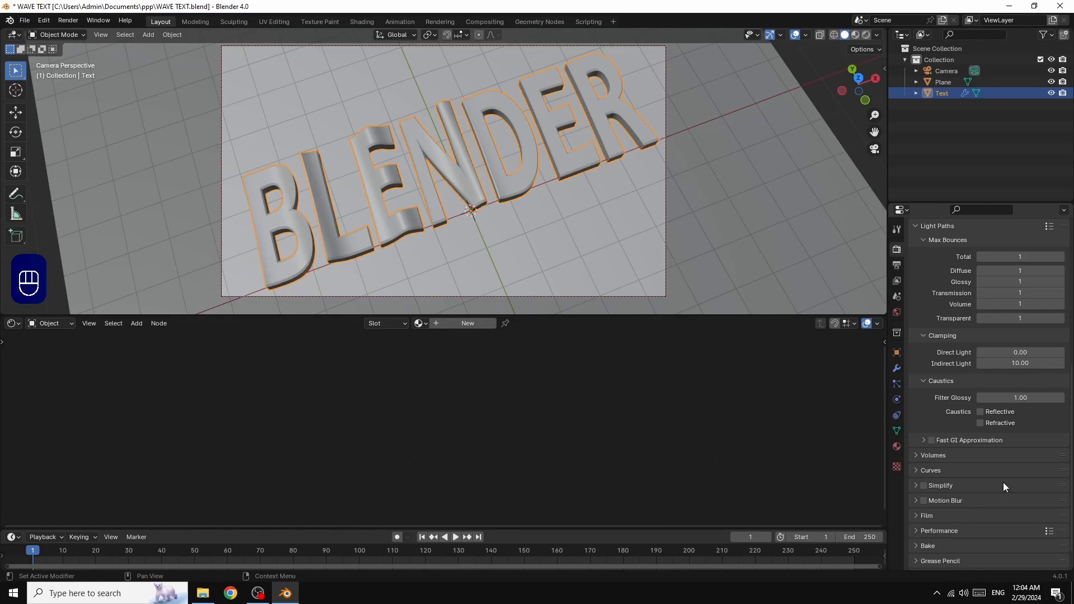
pyautogui.scroll(-1, 1002, 487)
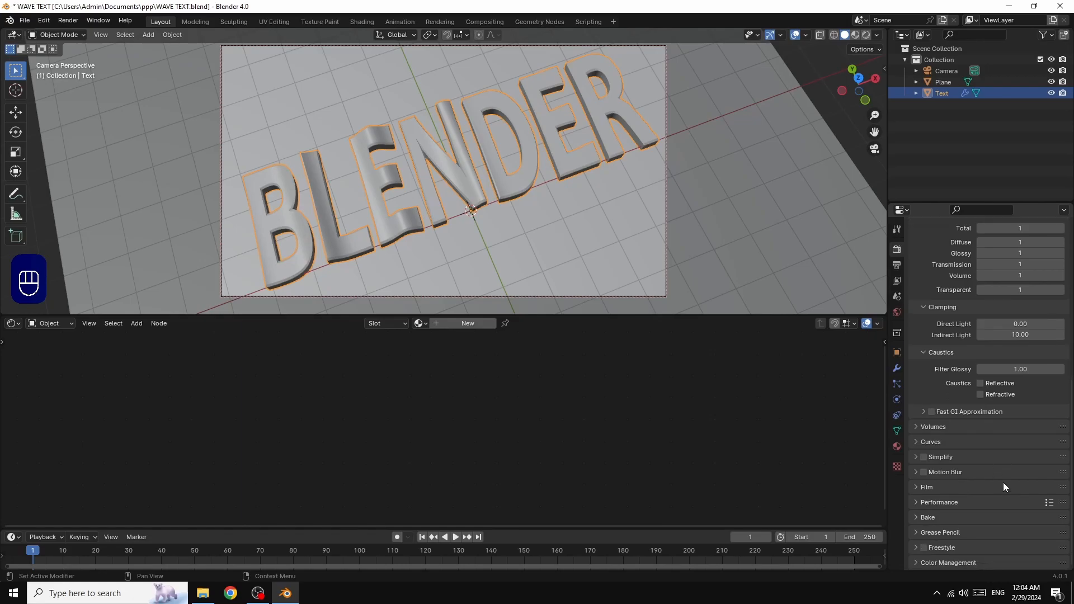
# Set the Color Management Look to Very High Contrast, select the plane, and save the file
pyautogui.click(916, 561)
pyautogui.scroll(-3, 1048, 493)
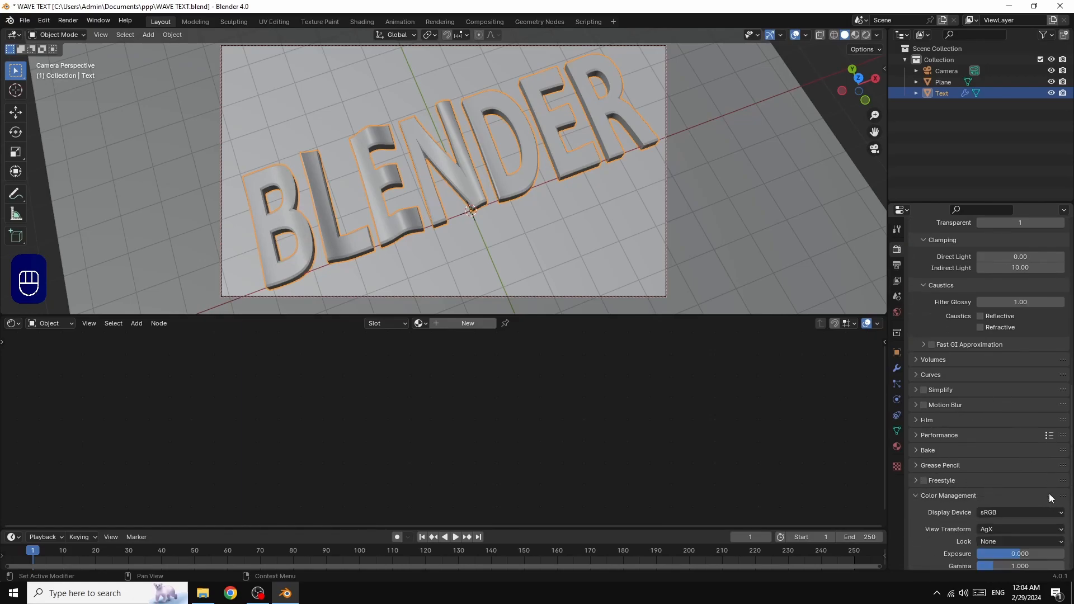
pyautogui.click(997, 540)
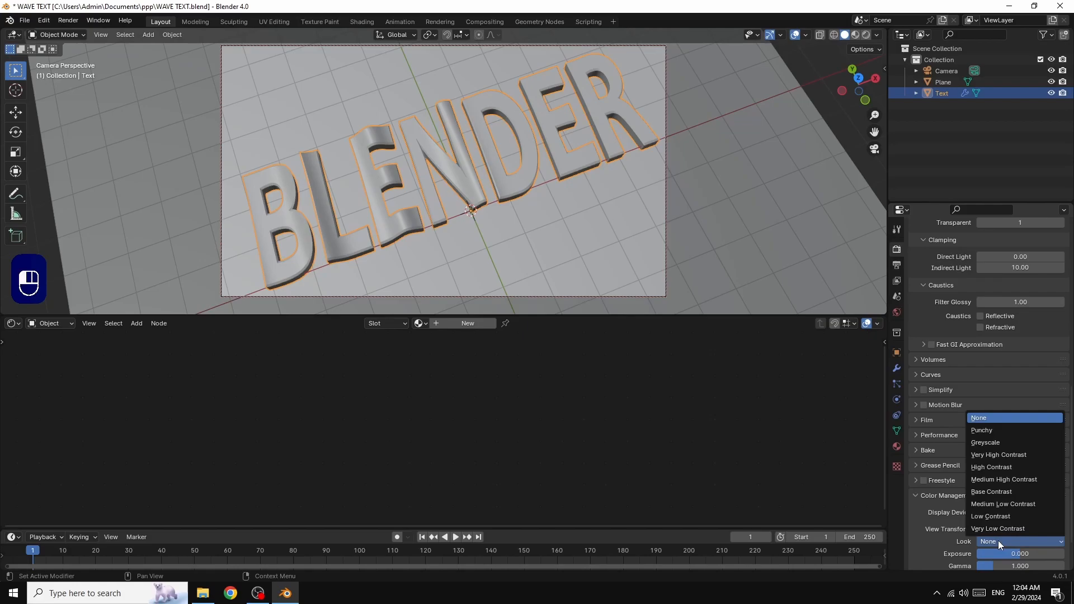
pyautogui.click(989, 455)
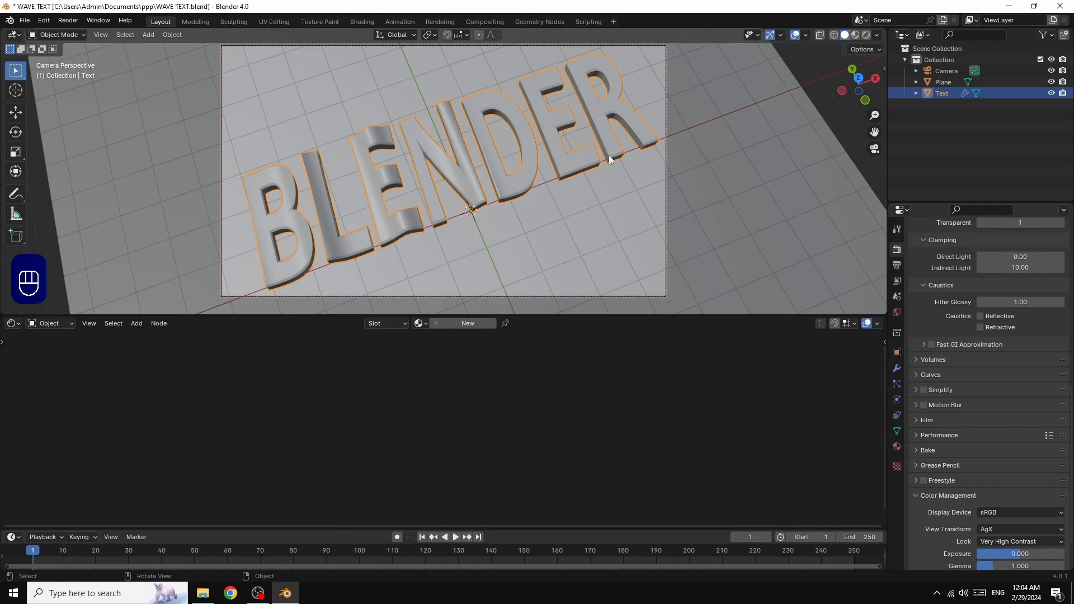
pyautogui.click(727, 138)
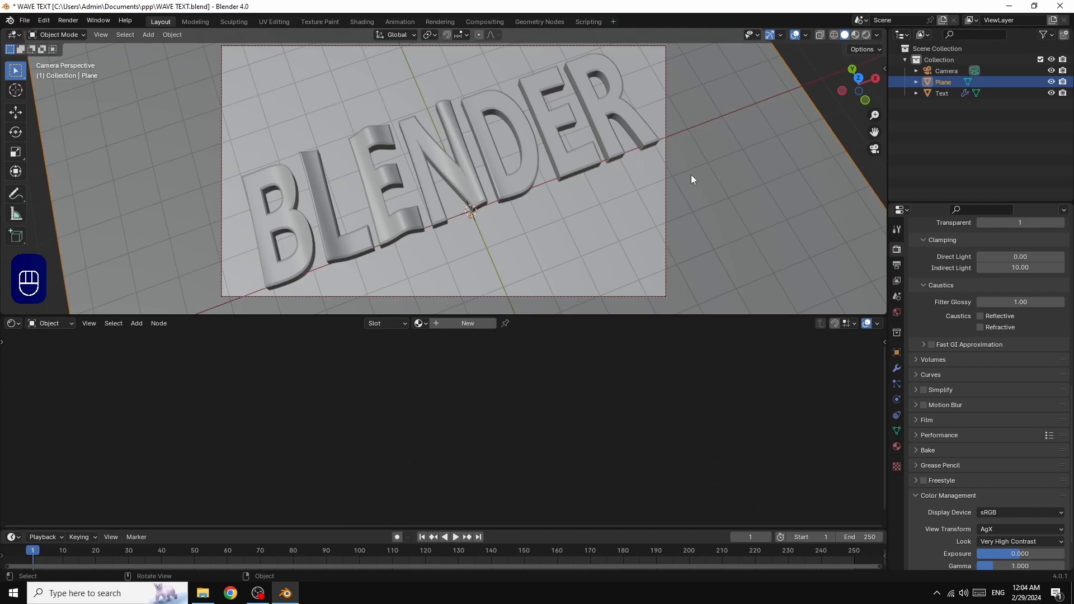
pyautogui.hotkey('ctrl', 's')
# Create a new plane material with Metallic 1 and a blue Base Color
pyautogui.click(459, 322)
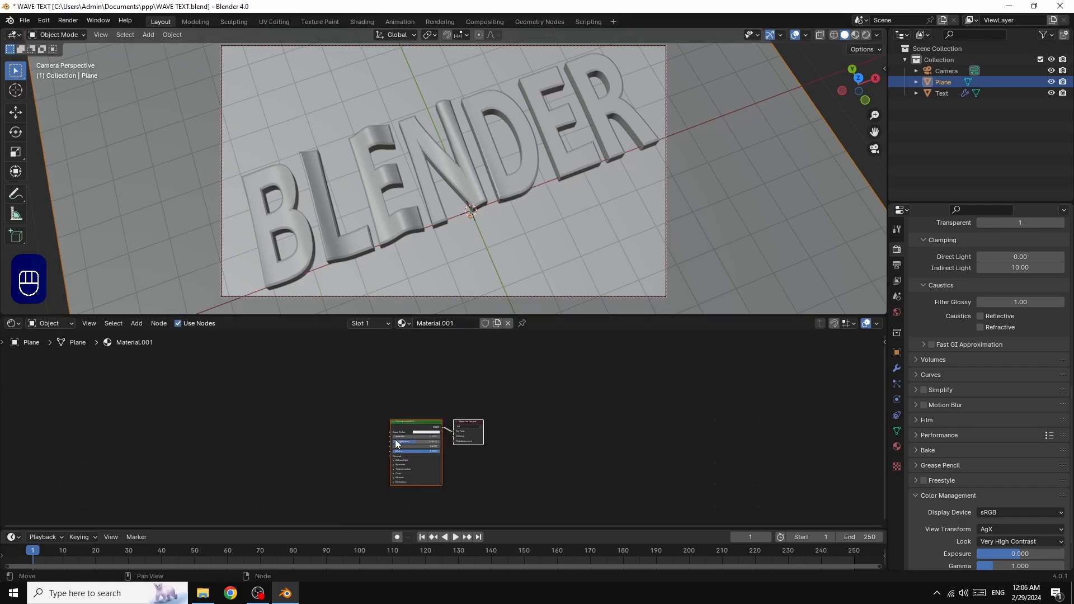
pyautogui.moveTo(393, 437); pyautogui.dragTo(407, 429)
pyautogui.click(420, 431)
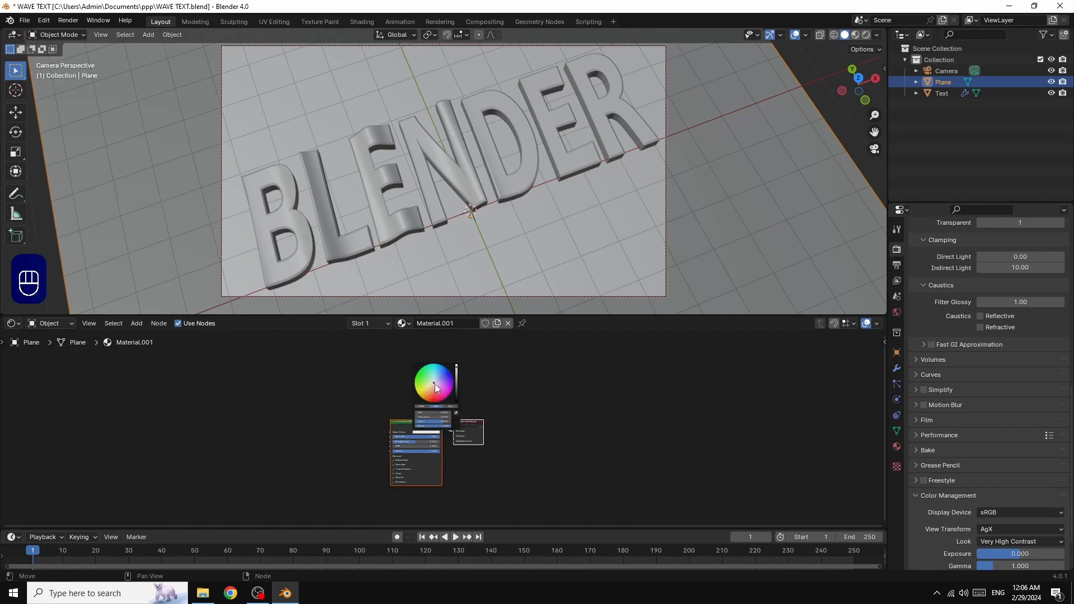
pyautogui.moveTo(433, 384); pyautogui.dragTo(439, 373)
# Switch to Rendered shading, lower the plane's roughness, and select the BLENDER text
pyautogui.click(856, 34)
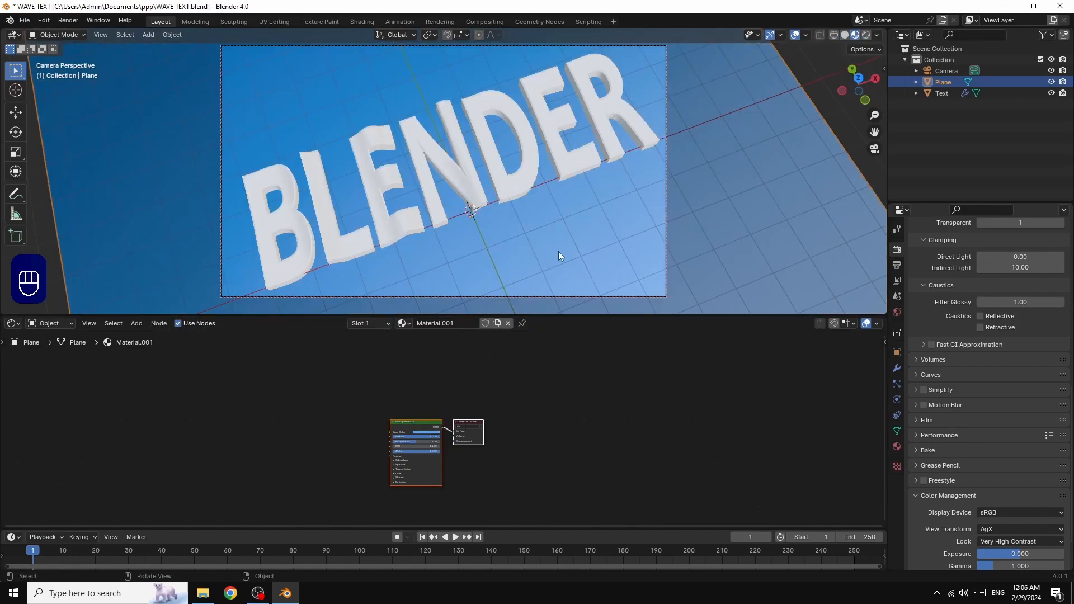
pyautogui.click(867, 35)
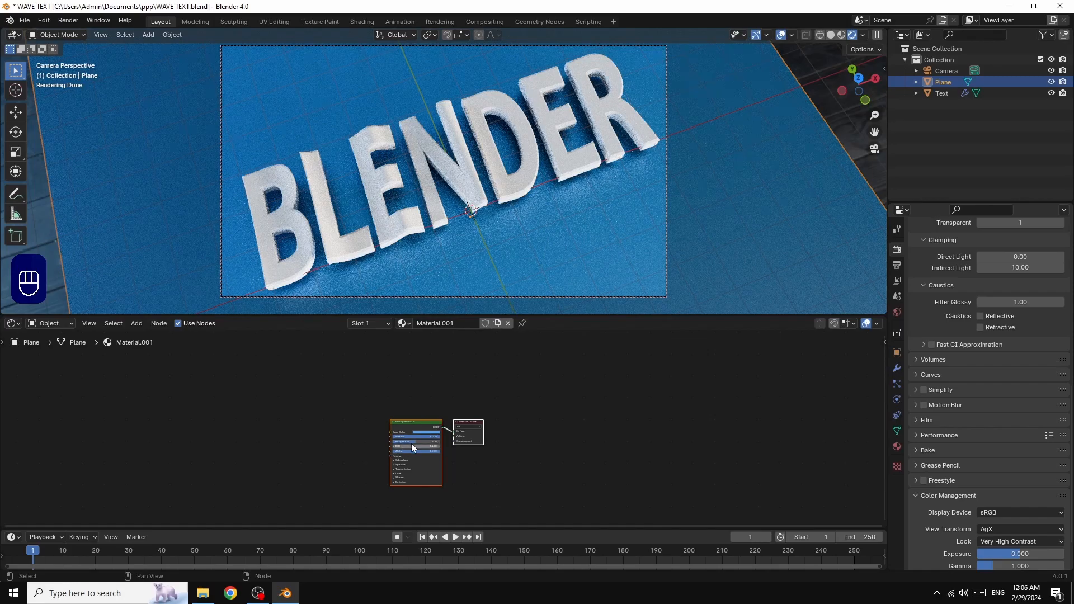
pyautogui.moveTo(411, 443); pyautogui.dragTo(396, 444)
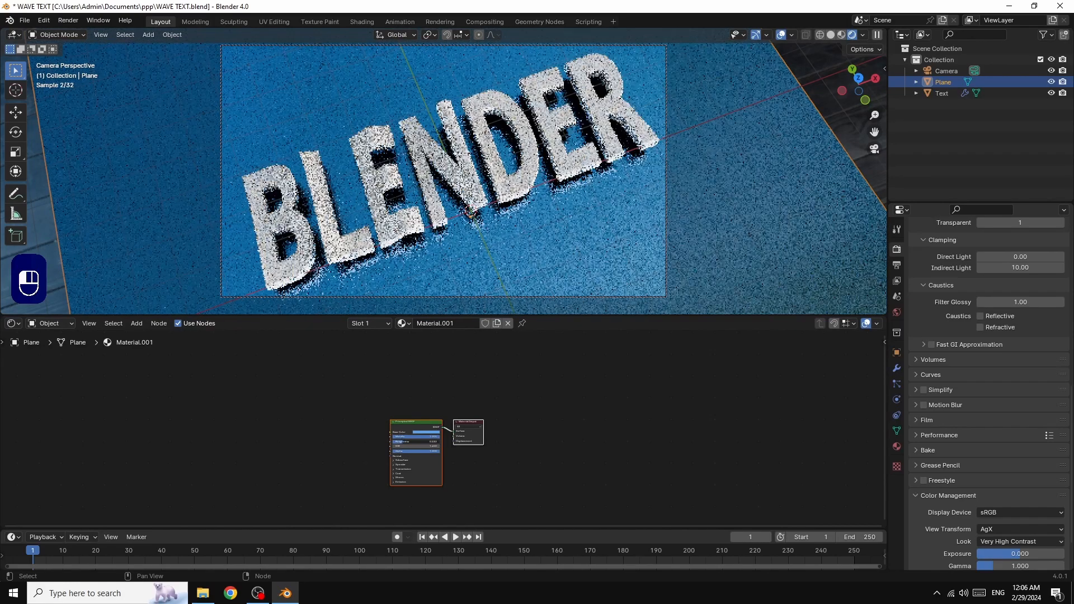
pyautogui.click(472, 174)
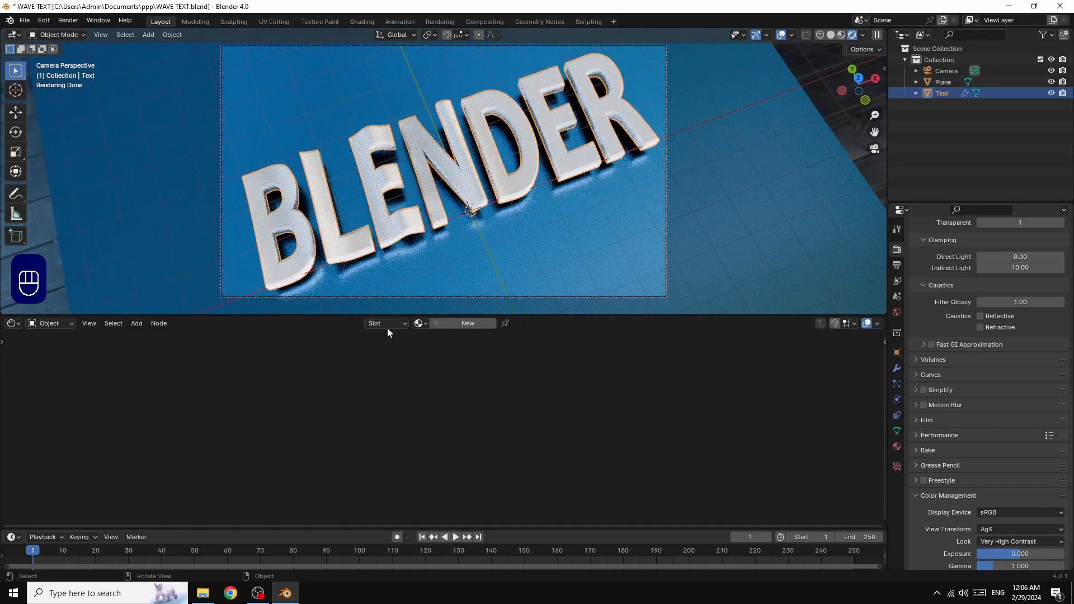
# Give the BLENDER text a new material, Material.002, with Metallic set to 1
pyautogui.click(458, 324)
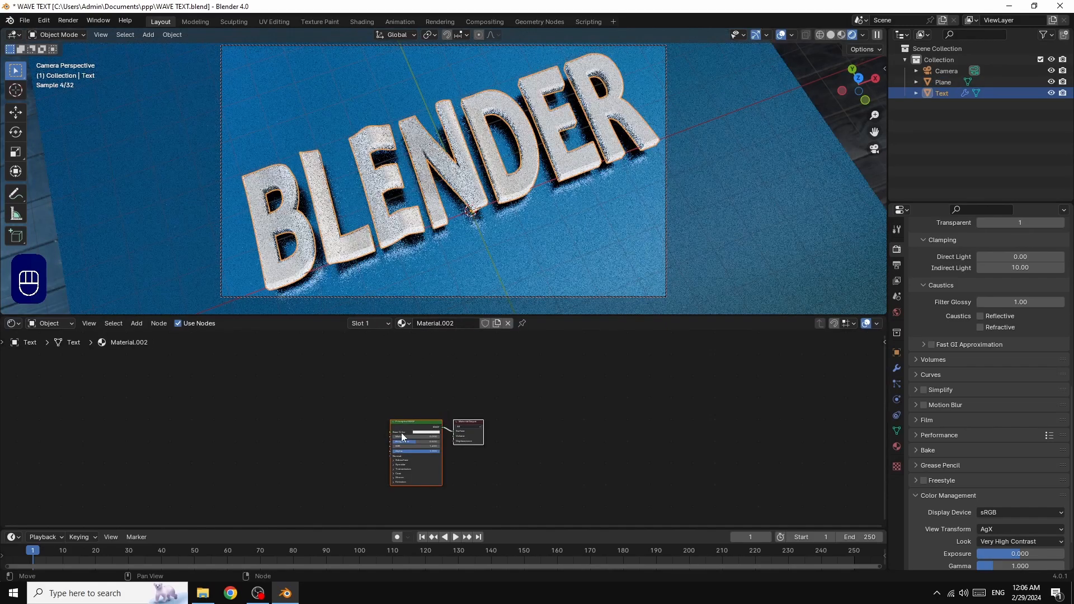
pyautogui.moveTo(392, 436)
pyautogui.mouseDown()
pyautogui.moveTo(430, 436)
pyautogui.moveTo(400, 441)
pyautogui.mouseUp()
pyautogui.moveTo(863, 79); pyautogui.dragTo(875, 96)
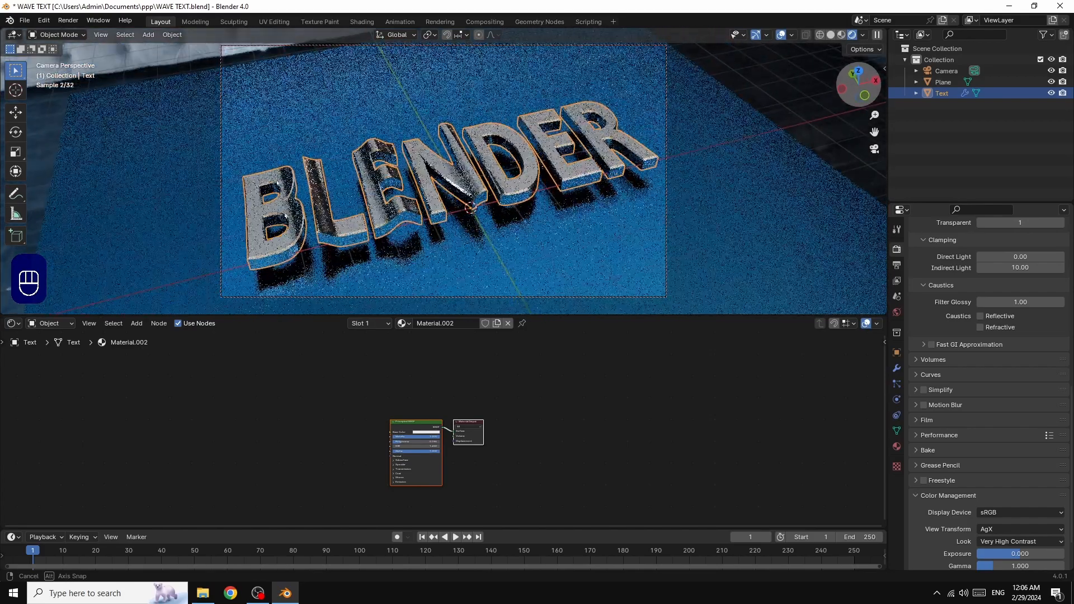
# Move the plane 0.3265 m up along the Z axis
pyautogui.click(722, 207)
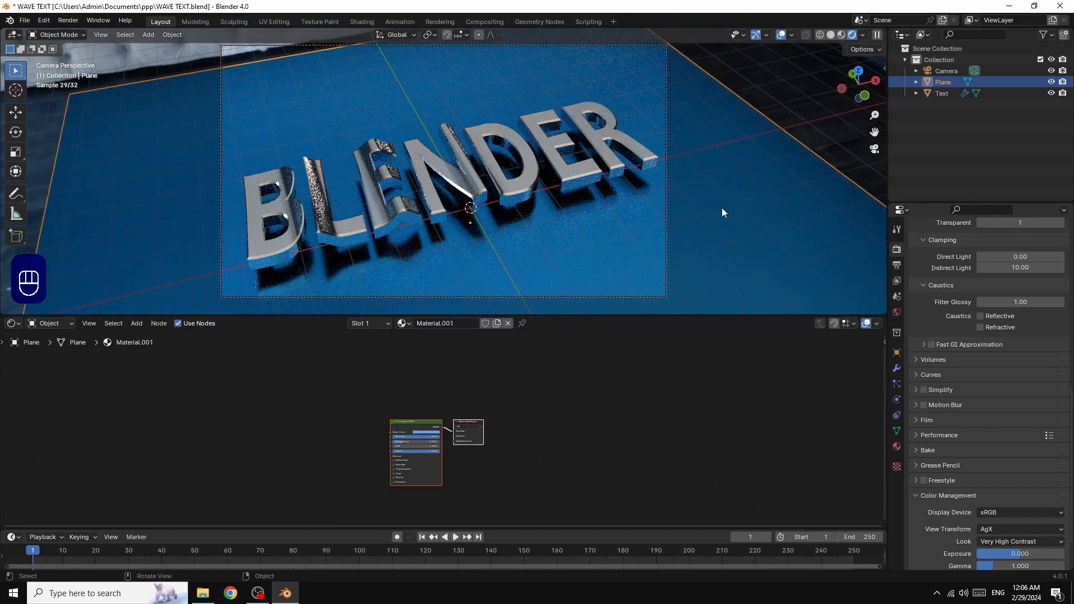
pyautogui.press('g')
pyautogui.press('z')
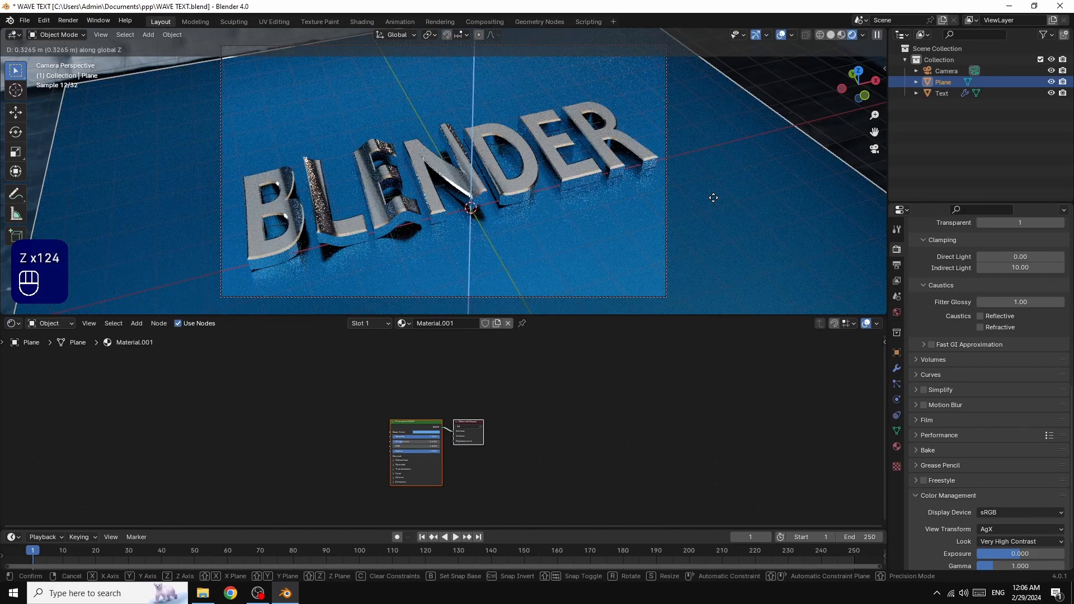
pyautogui.click(713, 198)
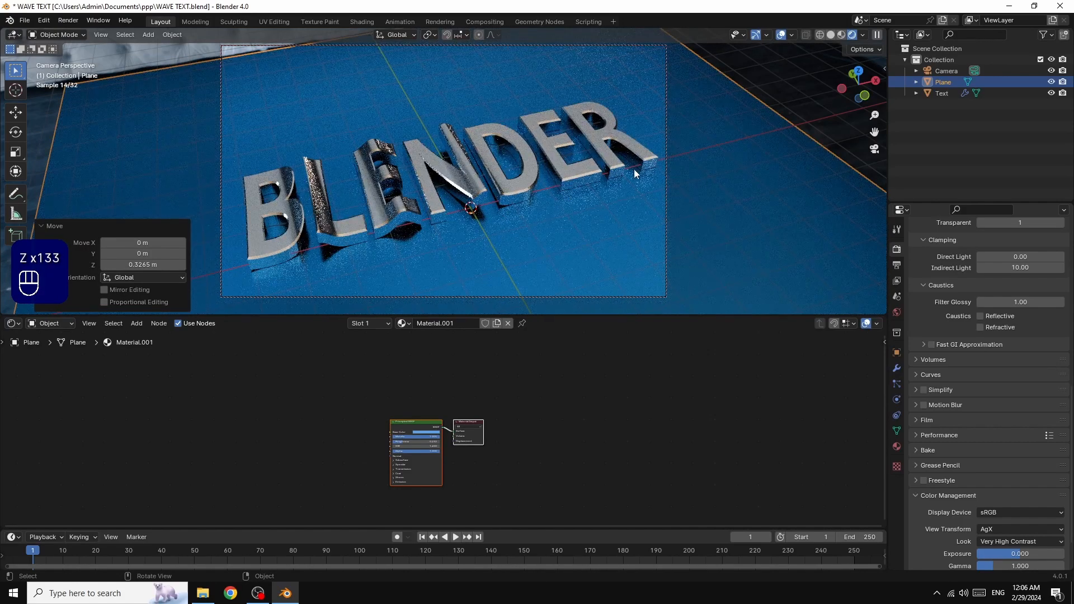
# Lower the plane material's roughness to about 0.07 and view the scene from a lower, frontal angle
pyautogui.moveTo(859, 75)
pyautogui.mouseDown()
pyautogui.moveTo(844, 89)
pyautogui.moveTo(853, 84)
pyautogui.mouseUp()
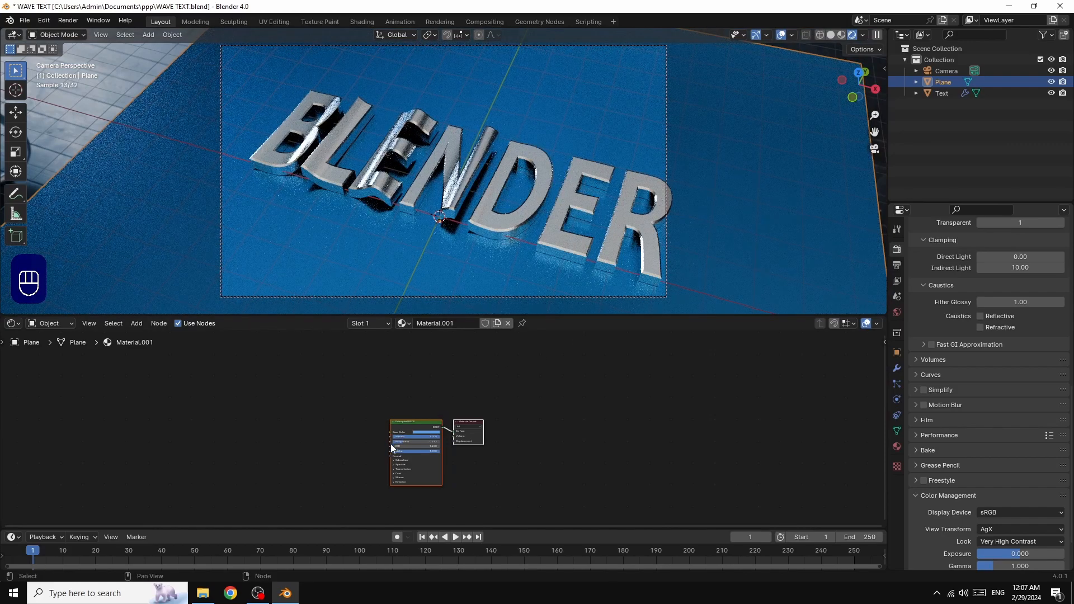
pyautogui.moveTo(400, 440); pyautogui.dragTo(394, 442)
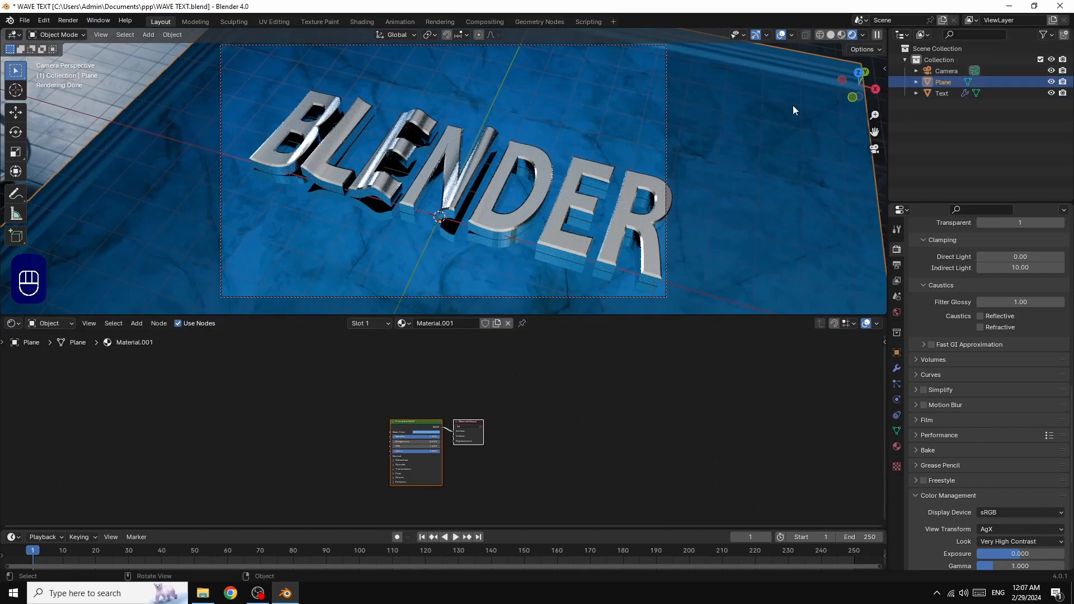
pyautogui.moveTo(856, 84); pyautogui.dragTo(852, 142)
# Select the BLENDER text and drag its material's Roughness down to 0.032
pyautogui.click(525, 175)
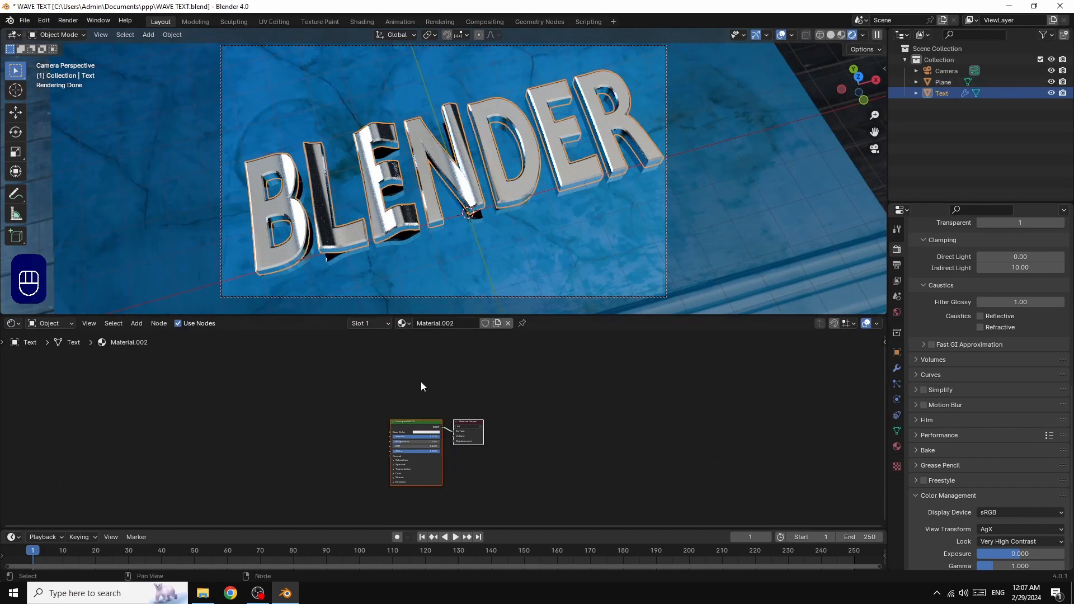
pyautogui.moveTo(400, 441); pyautogui.dragTo(373, 442)
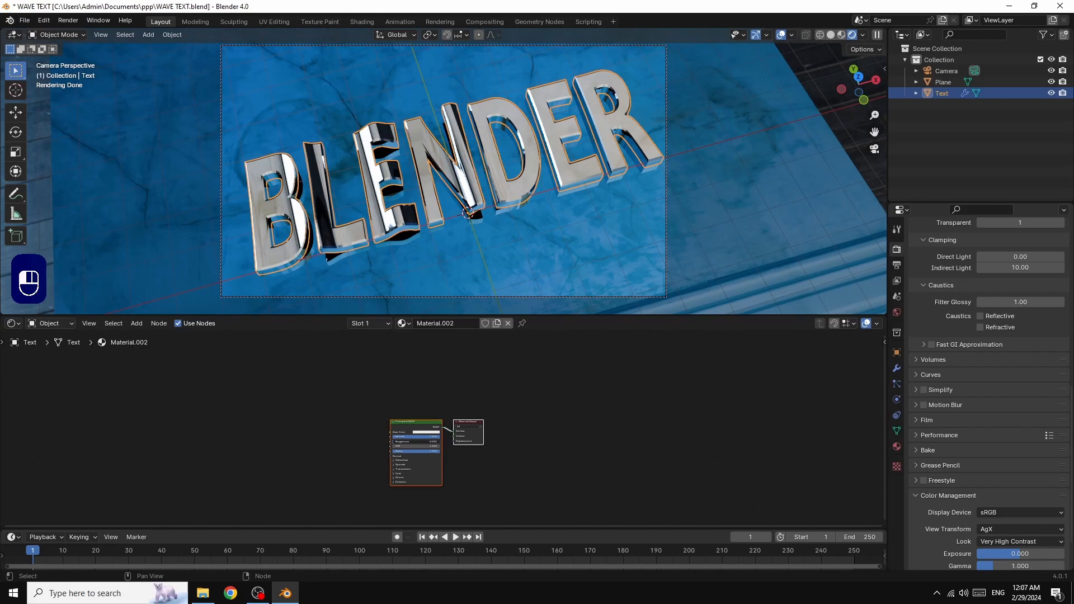
pyautogui.moveTo(373, 442); pyautogui.dragTo(372, 442)
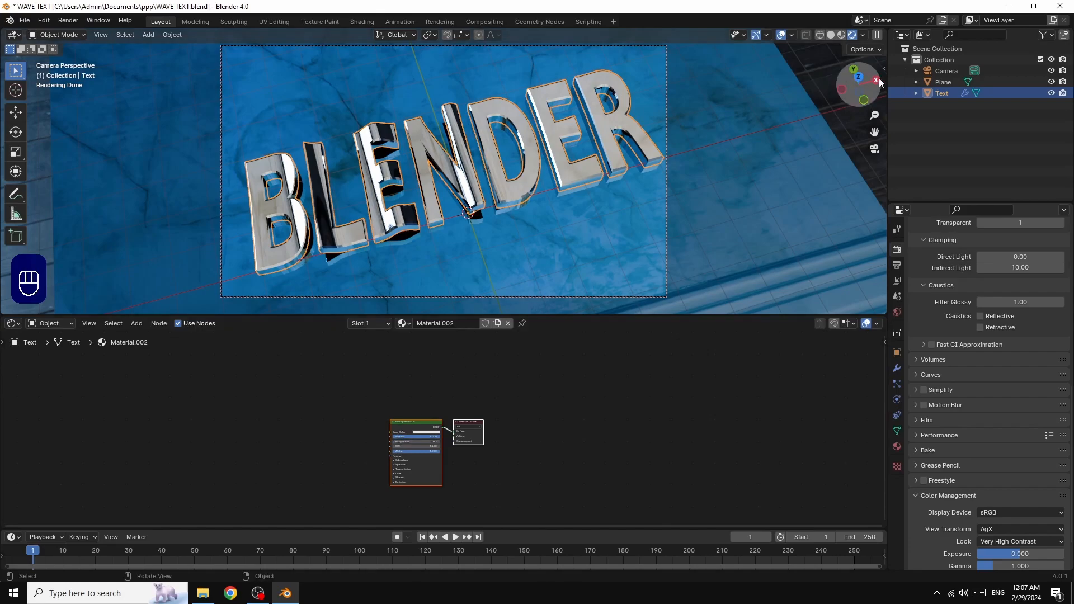
pyautogui.moveTo(878, 78); pyautogui.dragTo(854, 99)
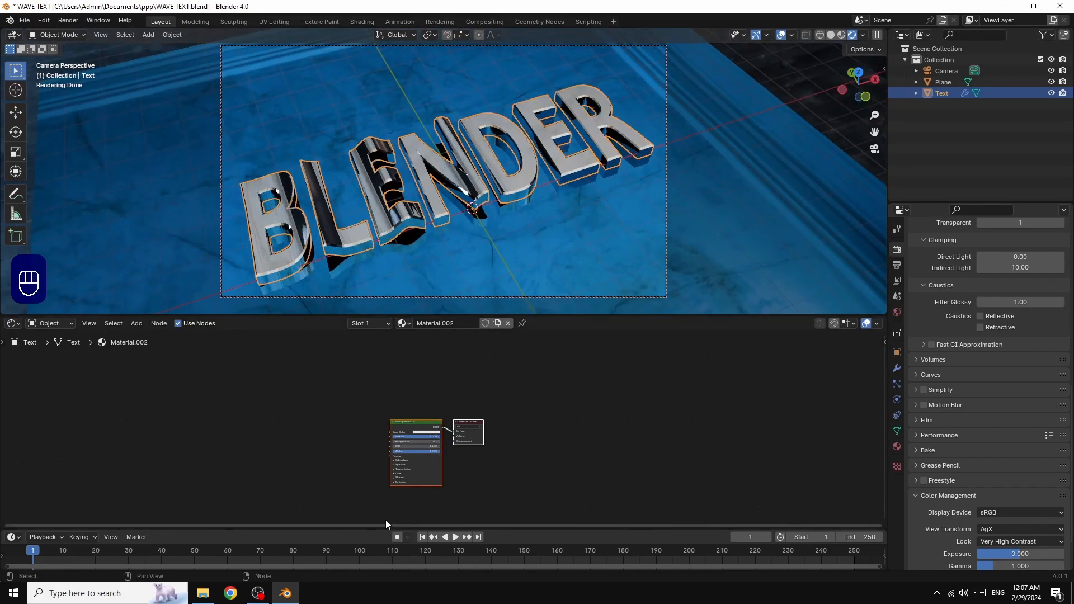
# Play the wave animation, stop it at frame 12, and shift the view up slightly
pyautogui.click(456, 538)
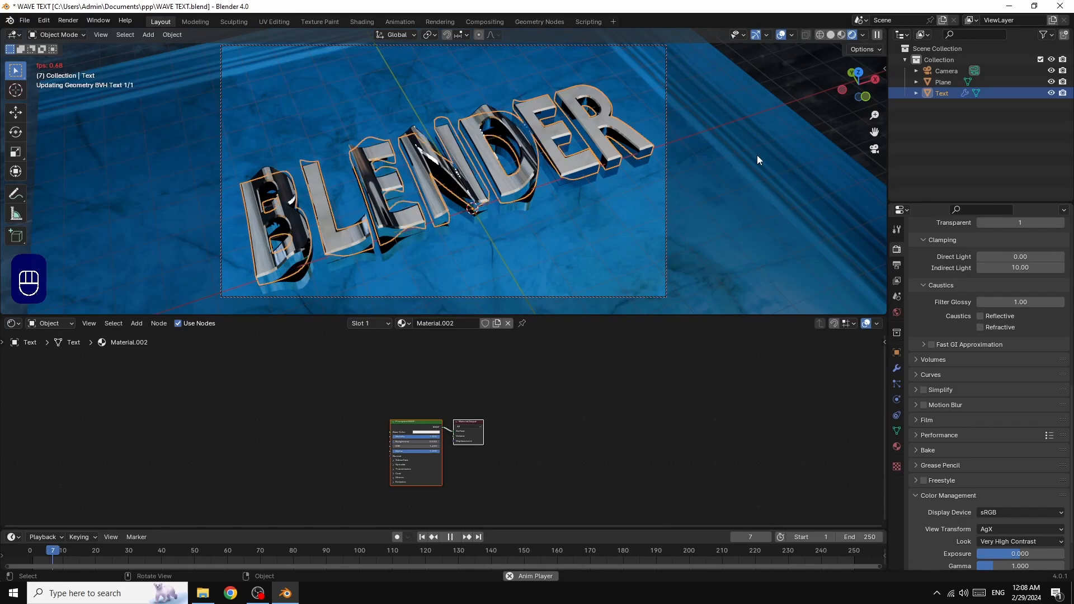
pyautogui.click(451, 536)
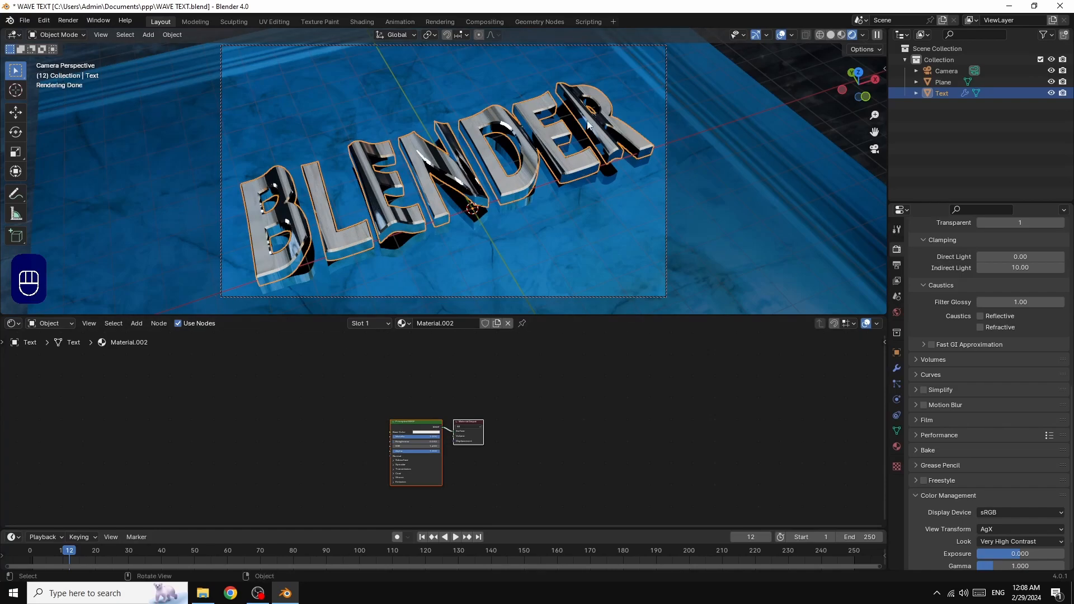
pyautogui.moveTo(875, 132); pyautogui.dragTo(875, 117)
# Render frame 12 as a still image, zoom in to inspect it, then close the render window
pyautogui.click(64, 20)
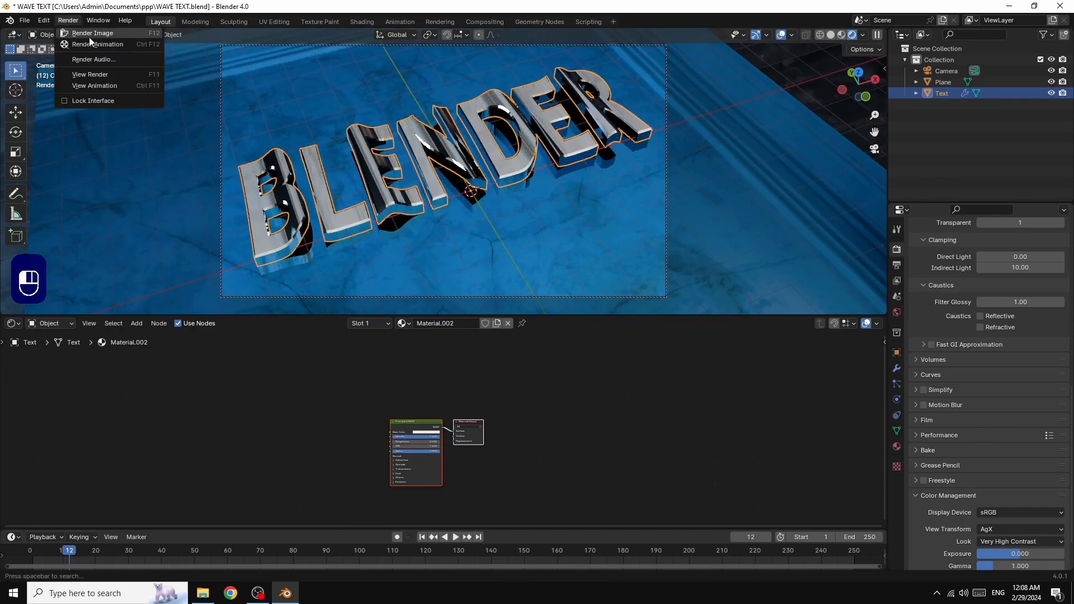
pyautogui.click(88, 34)
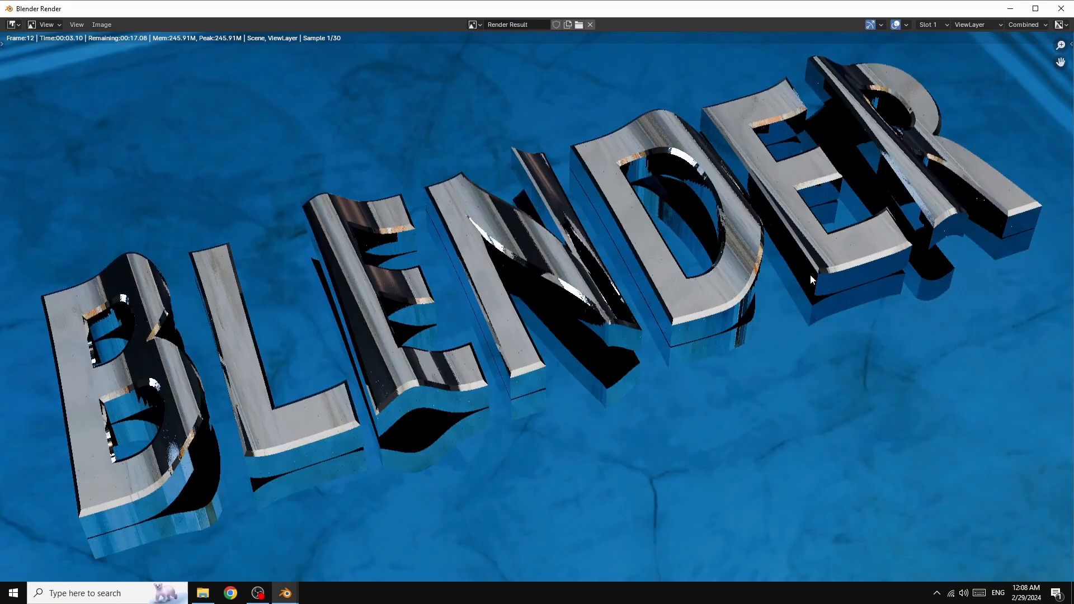
pyautogui.press('Home')
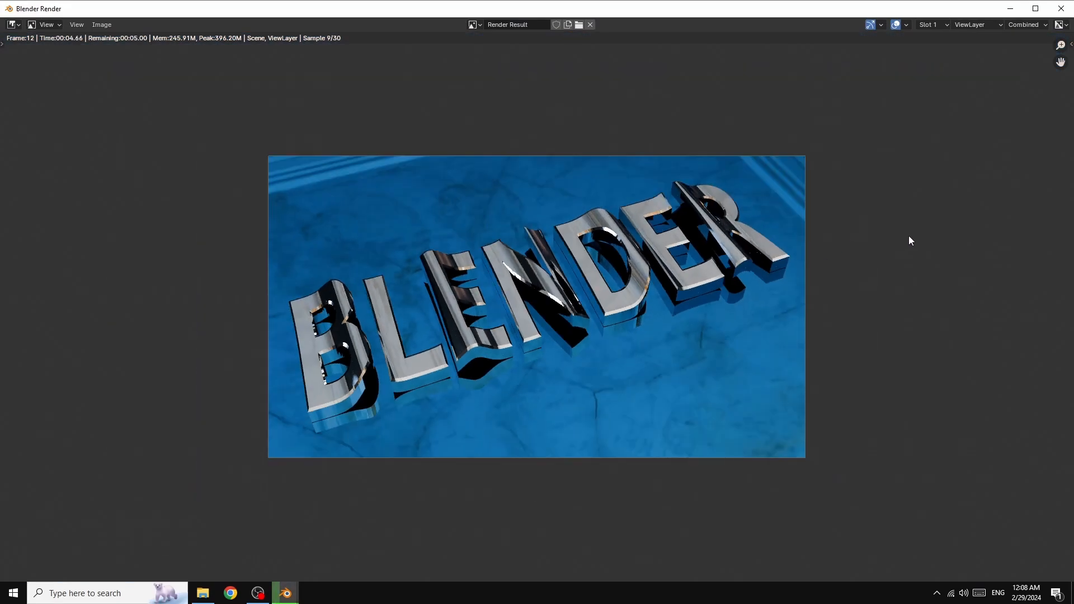
pyautogui.scroll(1, 908, 233)
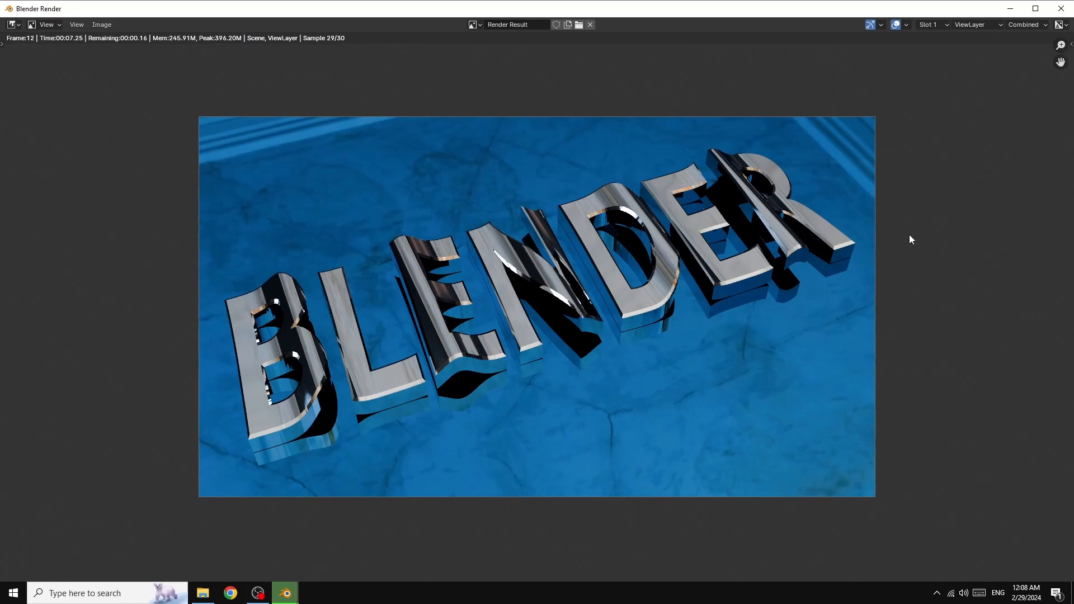
pyautogui.scroll(1, 909, 236)
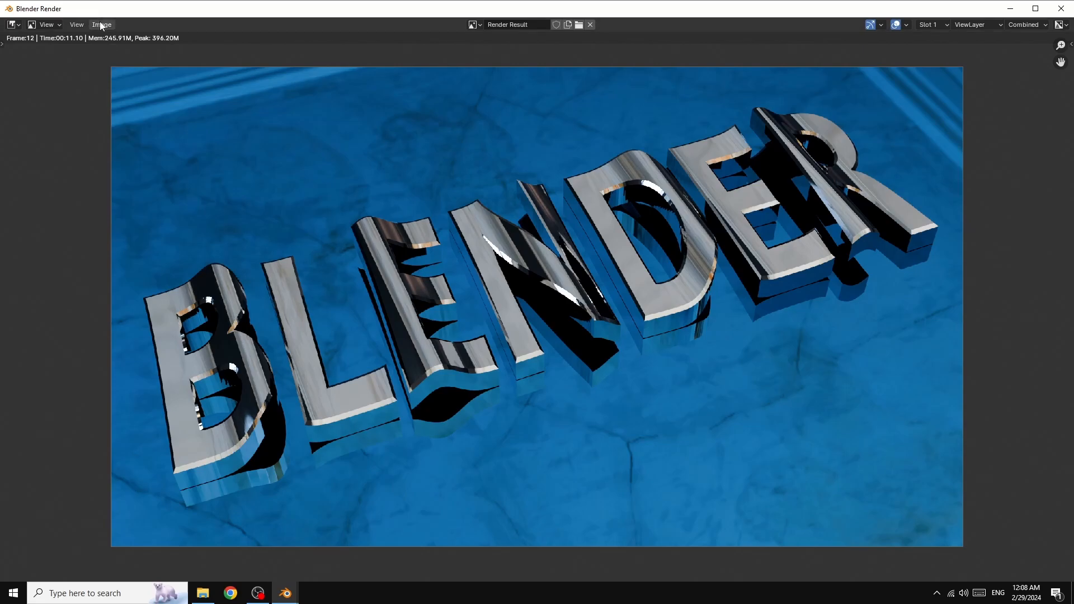
pyautogui.click(1061, 8)
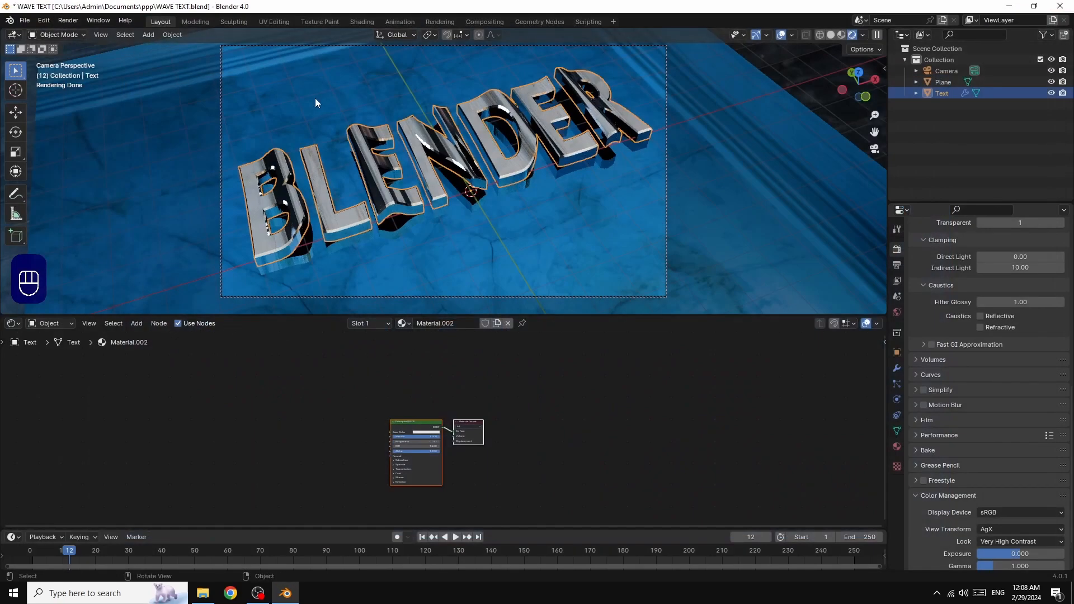
# Set the output file format to FFmpeg Video in Output Properties
pyautogui.click(739, 168)
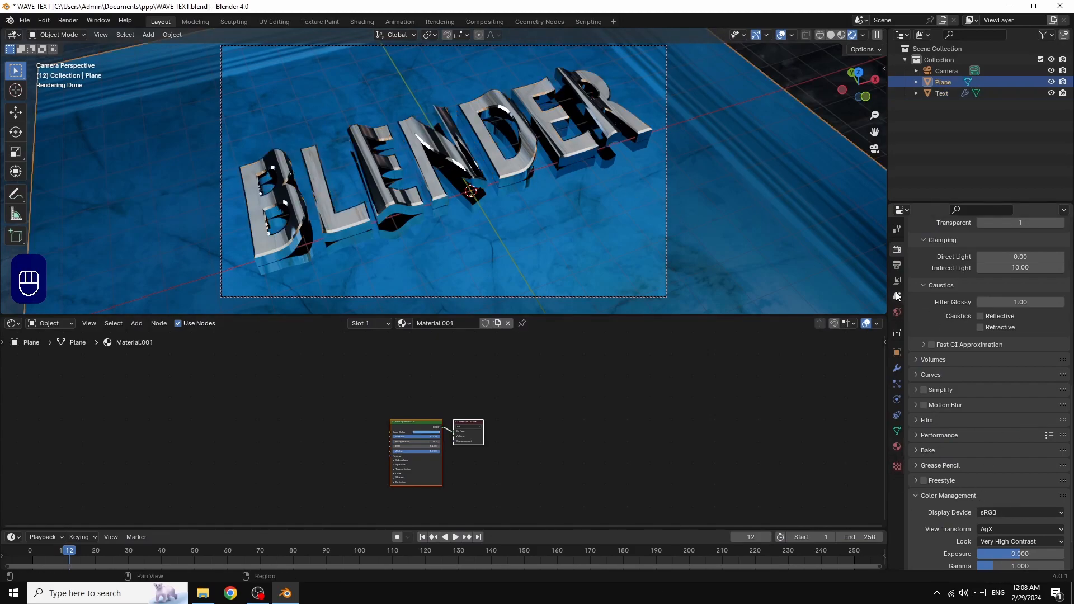
pyautogui.click(897, 265)
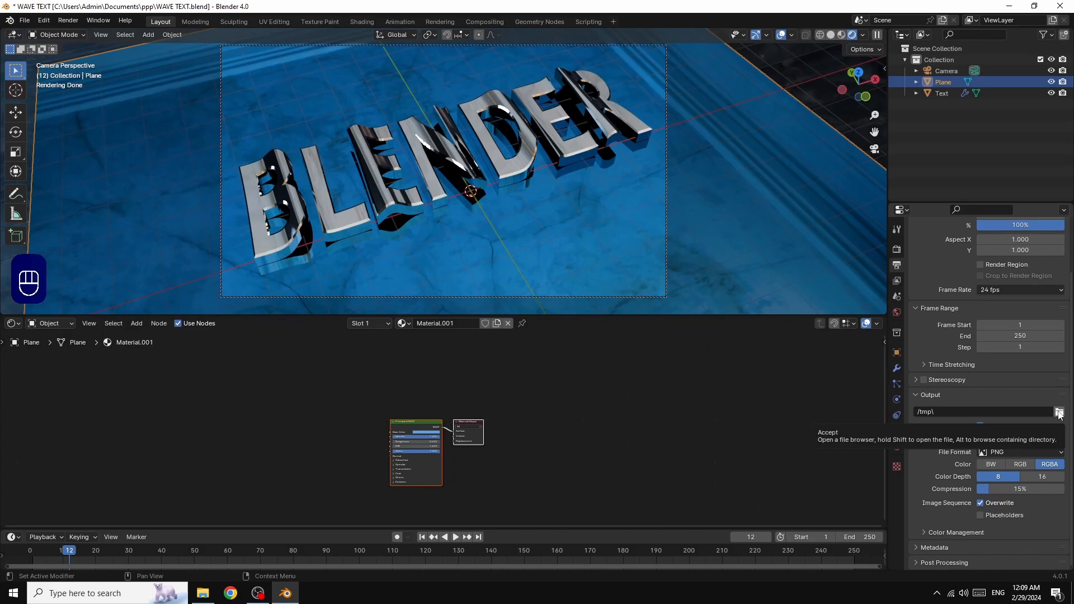
pyautogui.moveTo(1072, 324); pyautogui.dragTo(1071, 241)
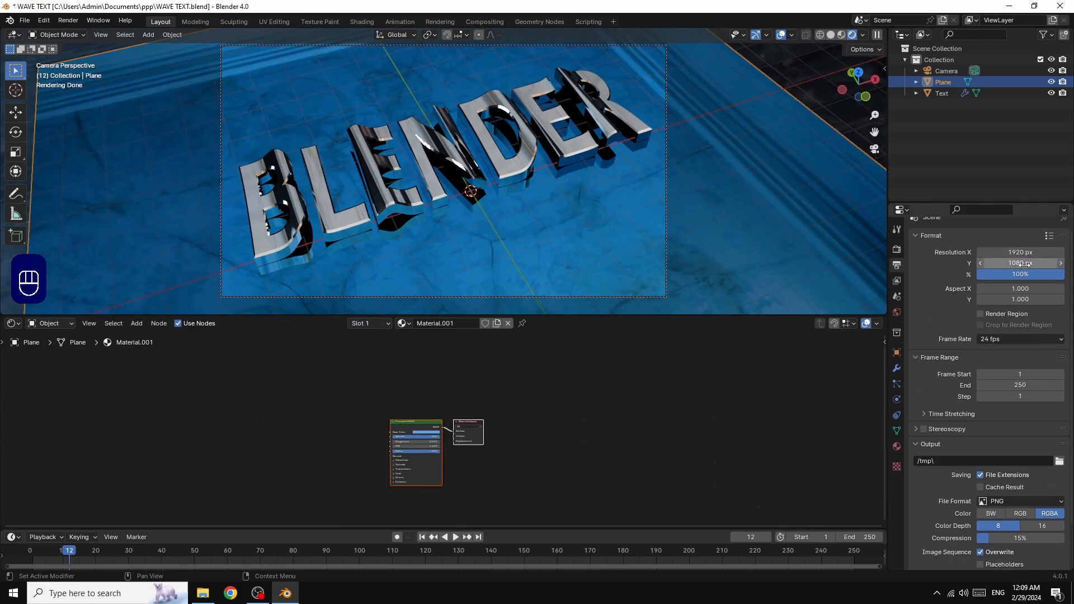
pyautogui.scroll(-2, 1072, 343)
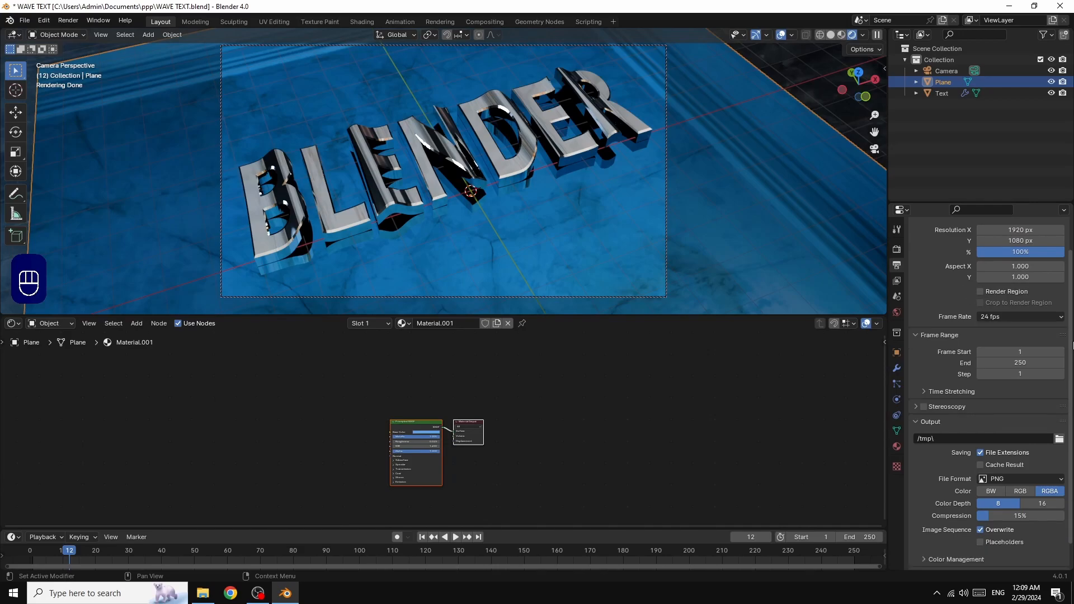
pyautogui.scroll(-1, 1072, 343)
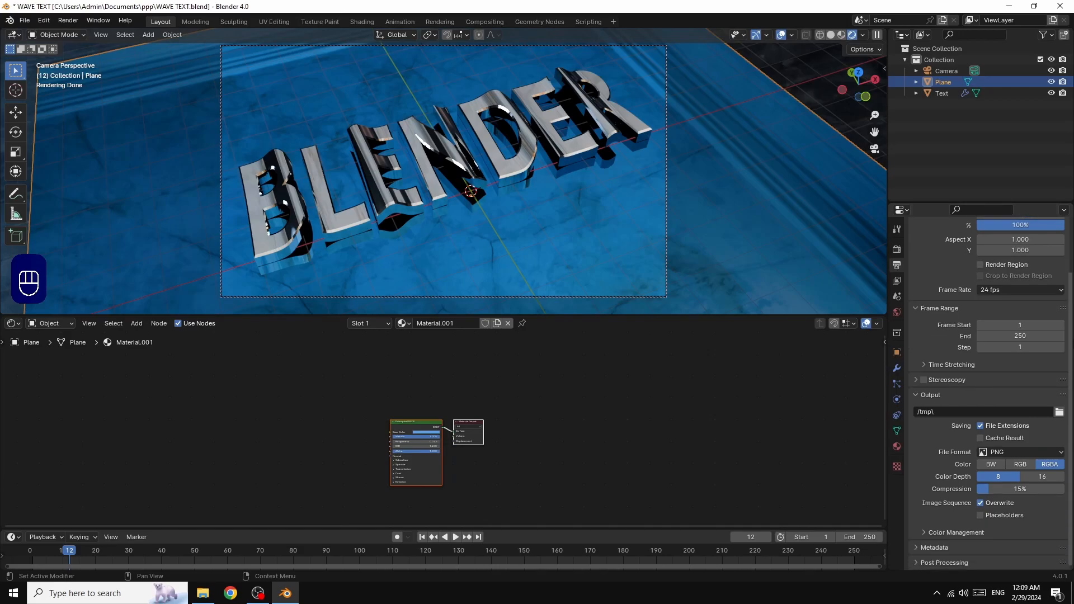
pyautogui.click(1039, 454)
pyautogui.click(1024, 452)
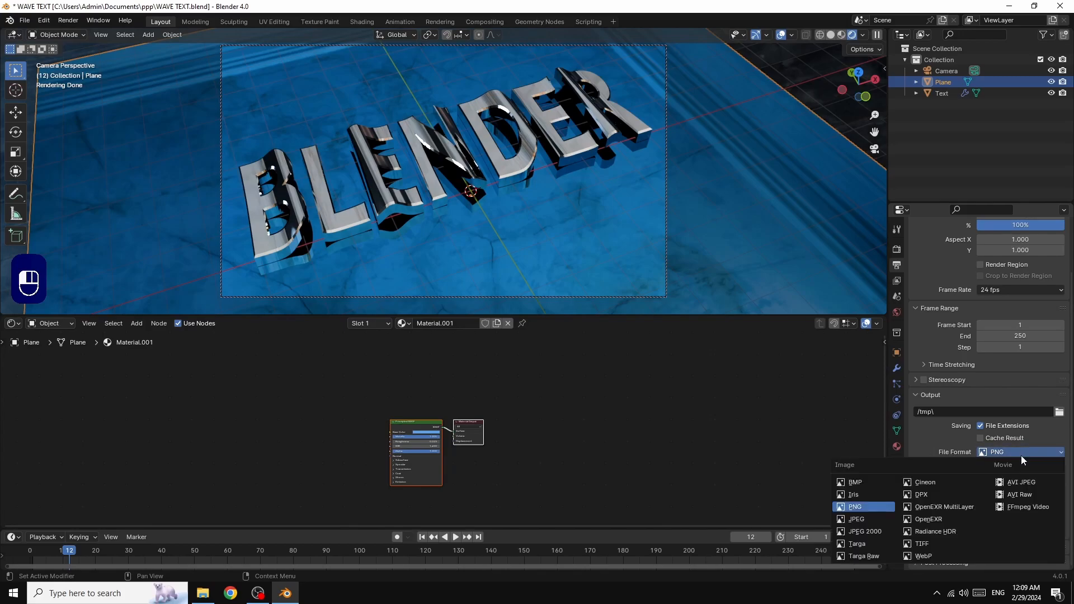
pyautogui.click(1017, 513)
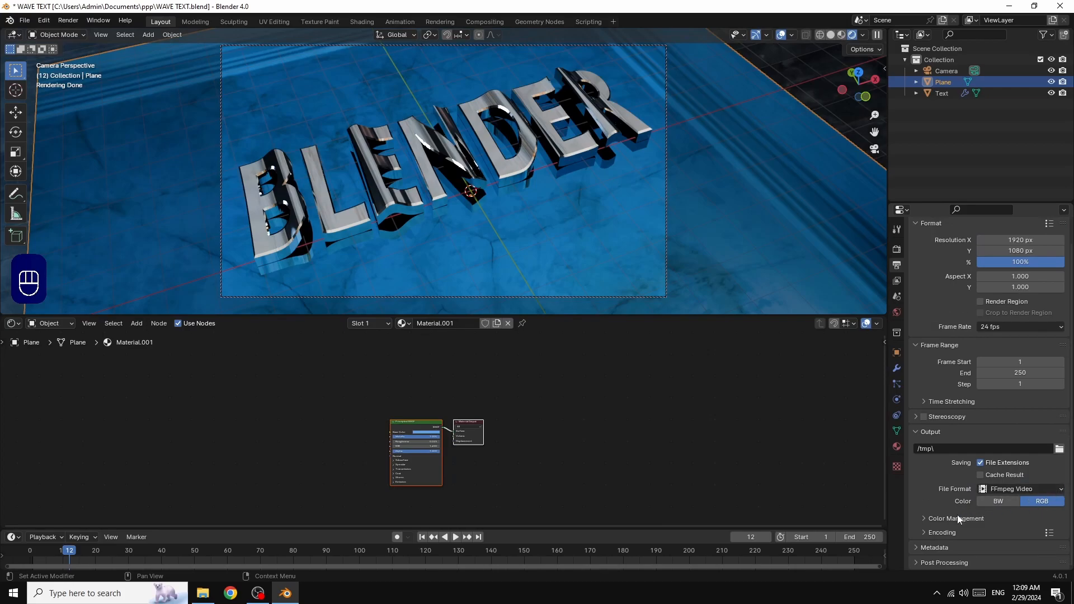
# Set the encoding container to MPEG-4 and output quality to High Quality
pyautogui.click(926, 533)
pyautogui.scroll(-2, 1007, 503)
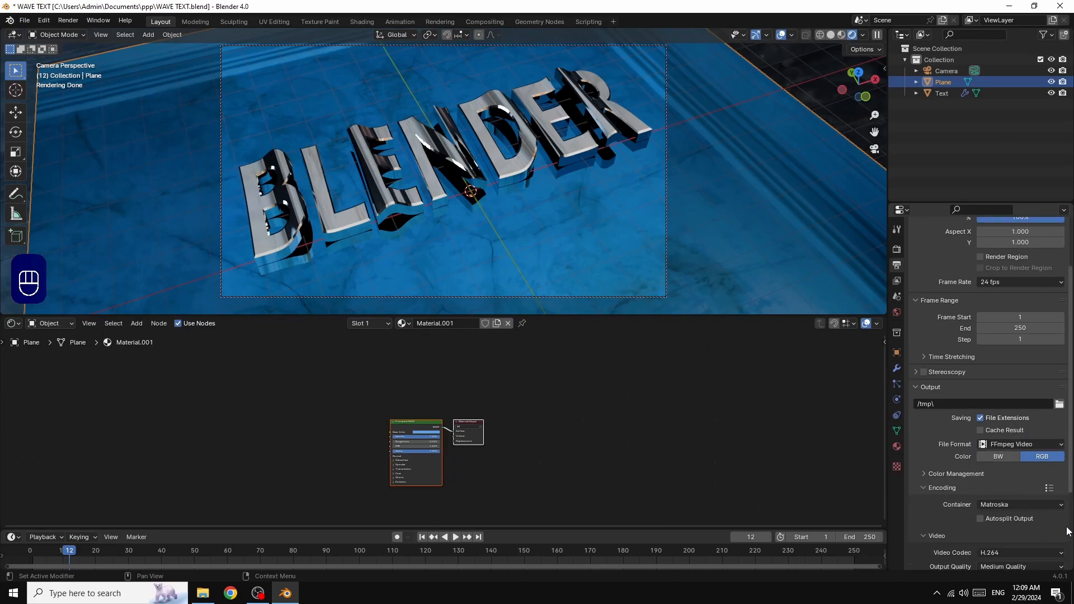
pyautogui.click(1026, 505)
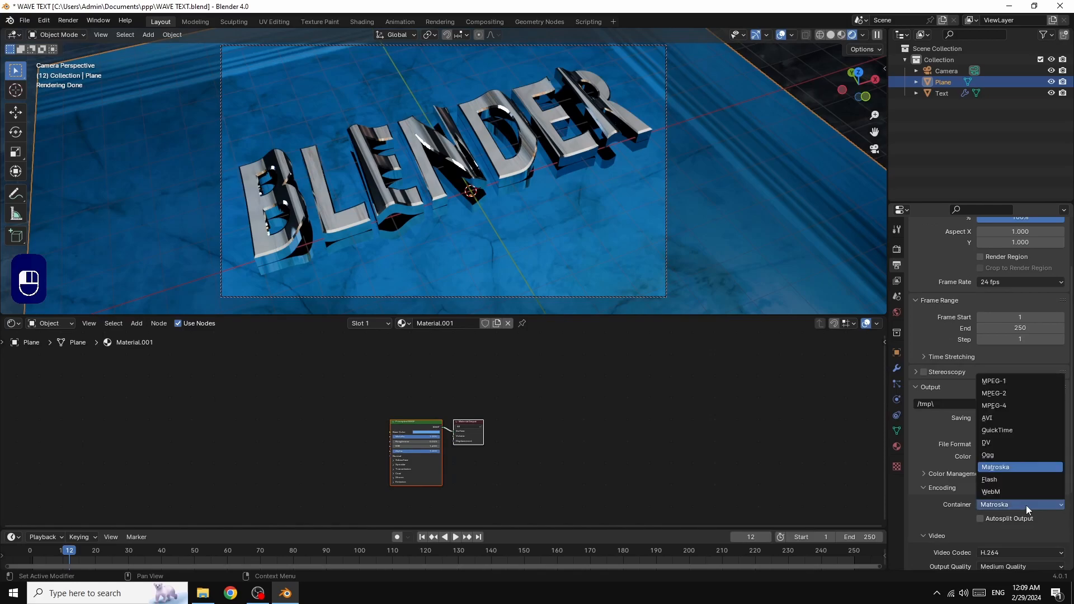
pyautogui.click(995, 406)
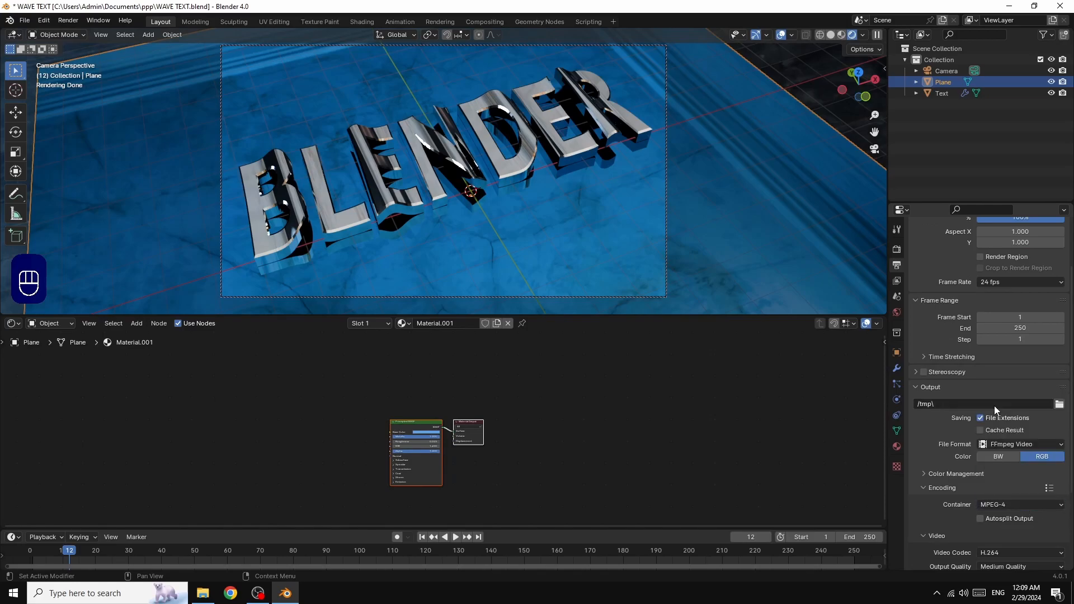
pyautogui.scroll(-3, 1053, 507)
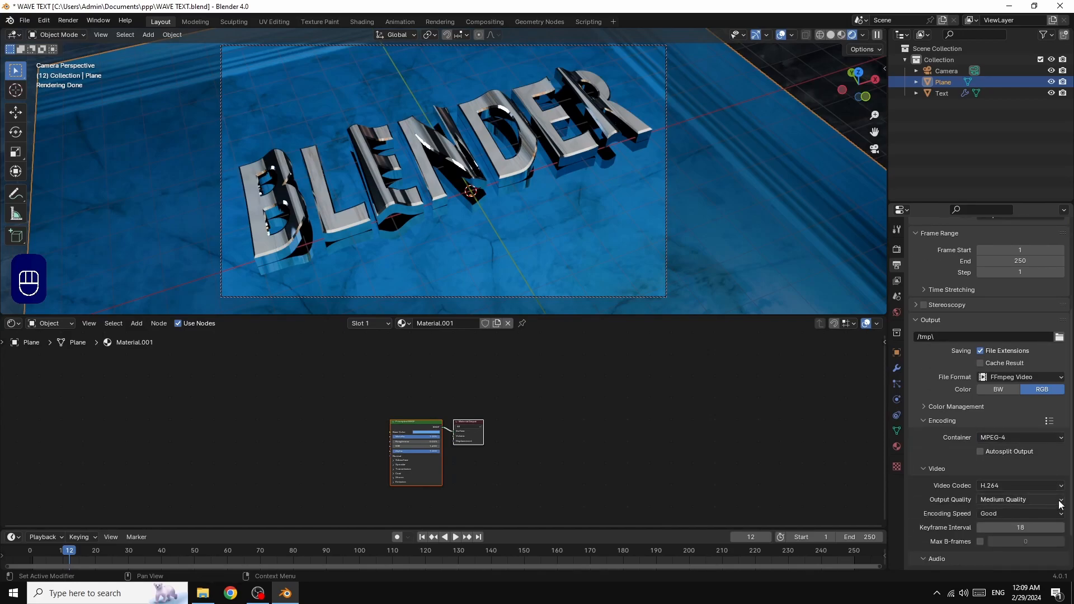
pyautogui.click(1002, 498)
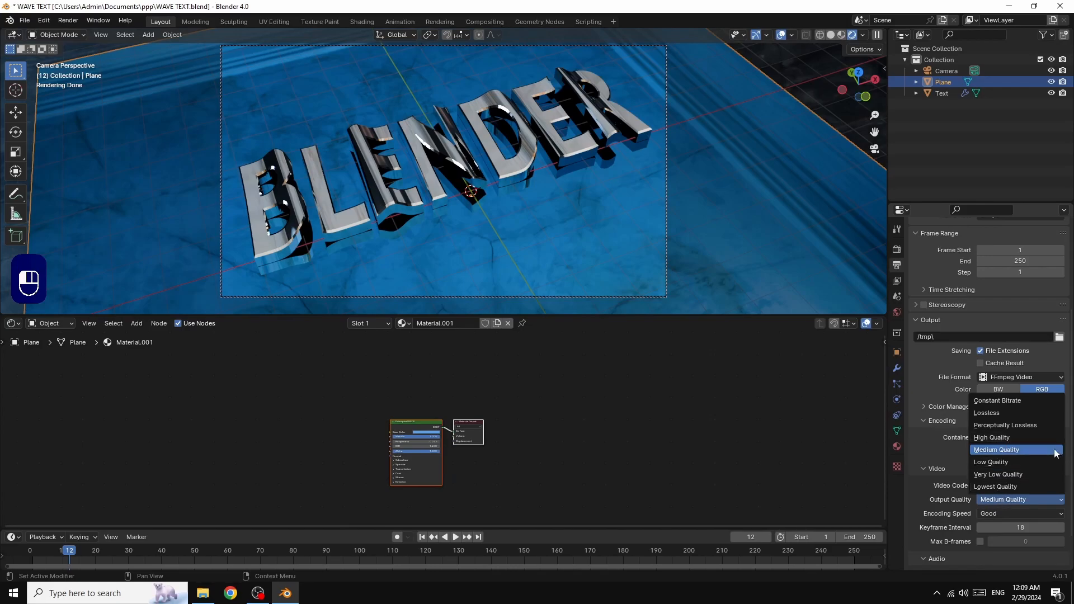
pyautogui.click(992, 437)
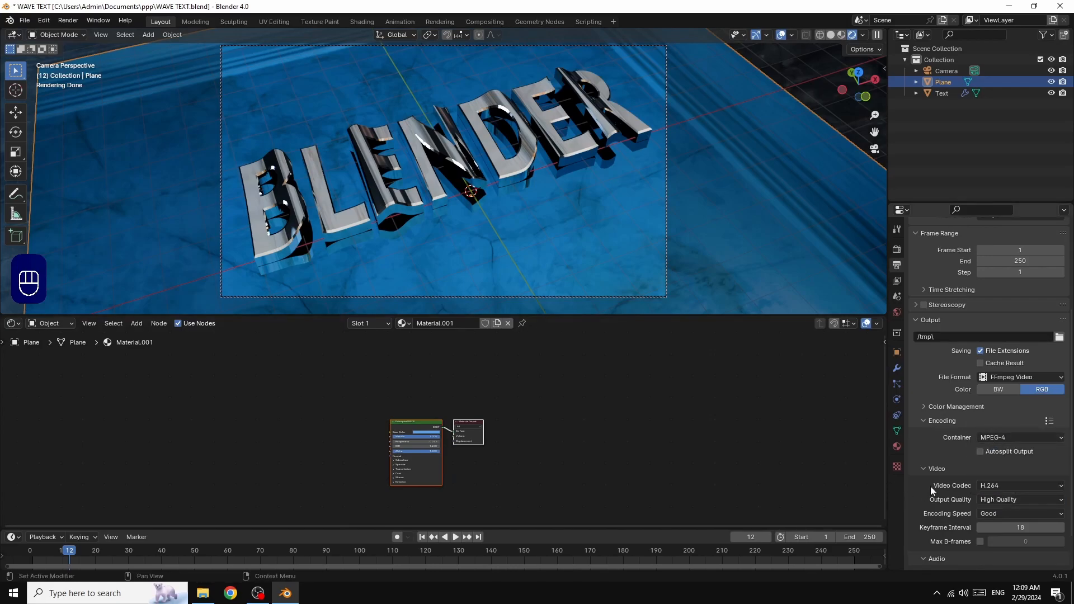
# Open the Render menu in the top bar
pyautogui.click(67, 21)
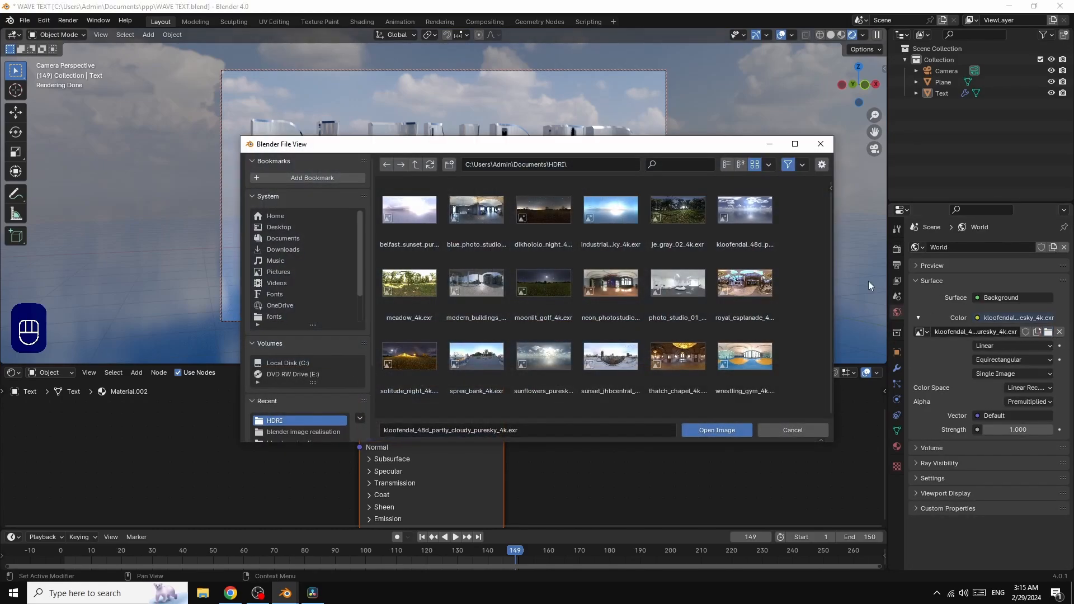
# Load the kloofendal_48d_partly_cloudy_puresky_4k.exr sky, then show the text object's Object Properties
pyautogui.doubleClick(746, 214)
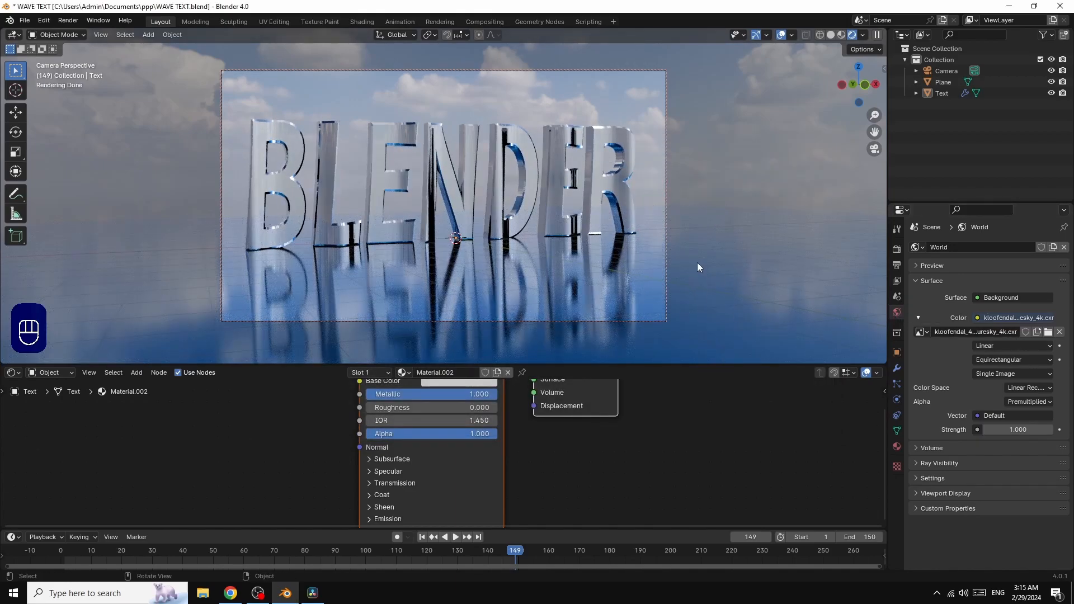
pyautogui.click(597, 184)
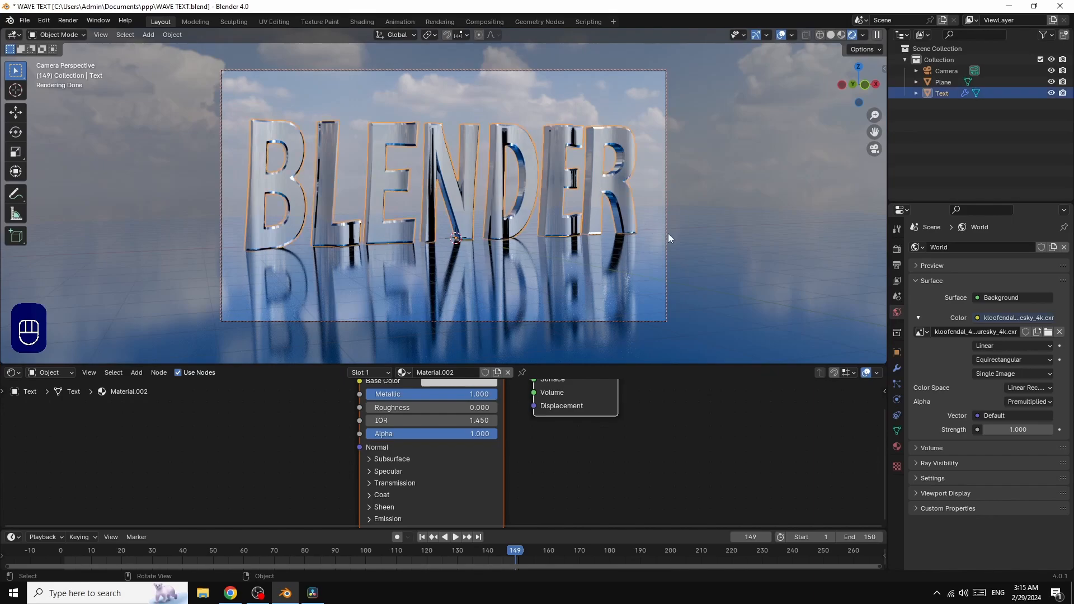
pyautogui.click(897, 352)
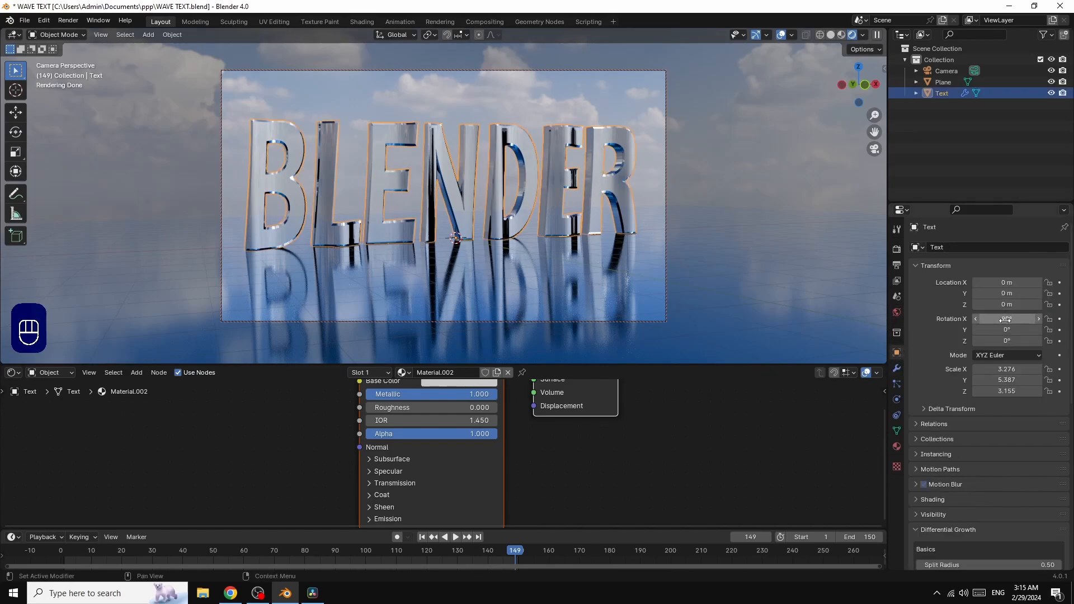